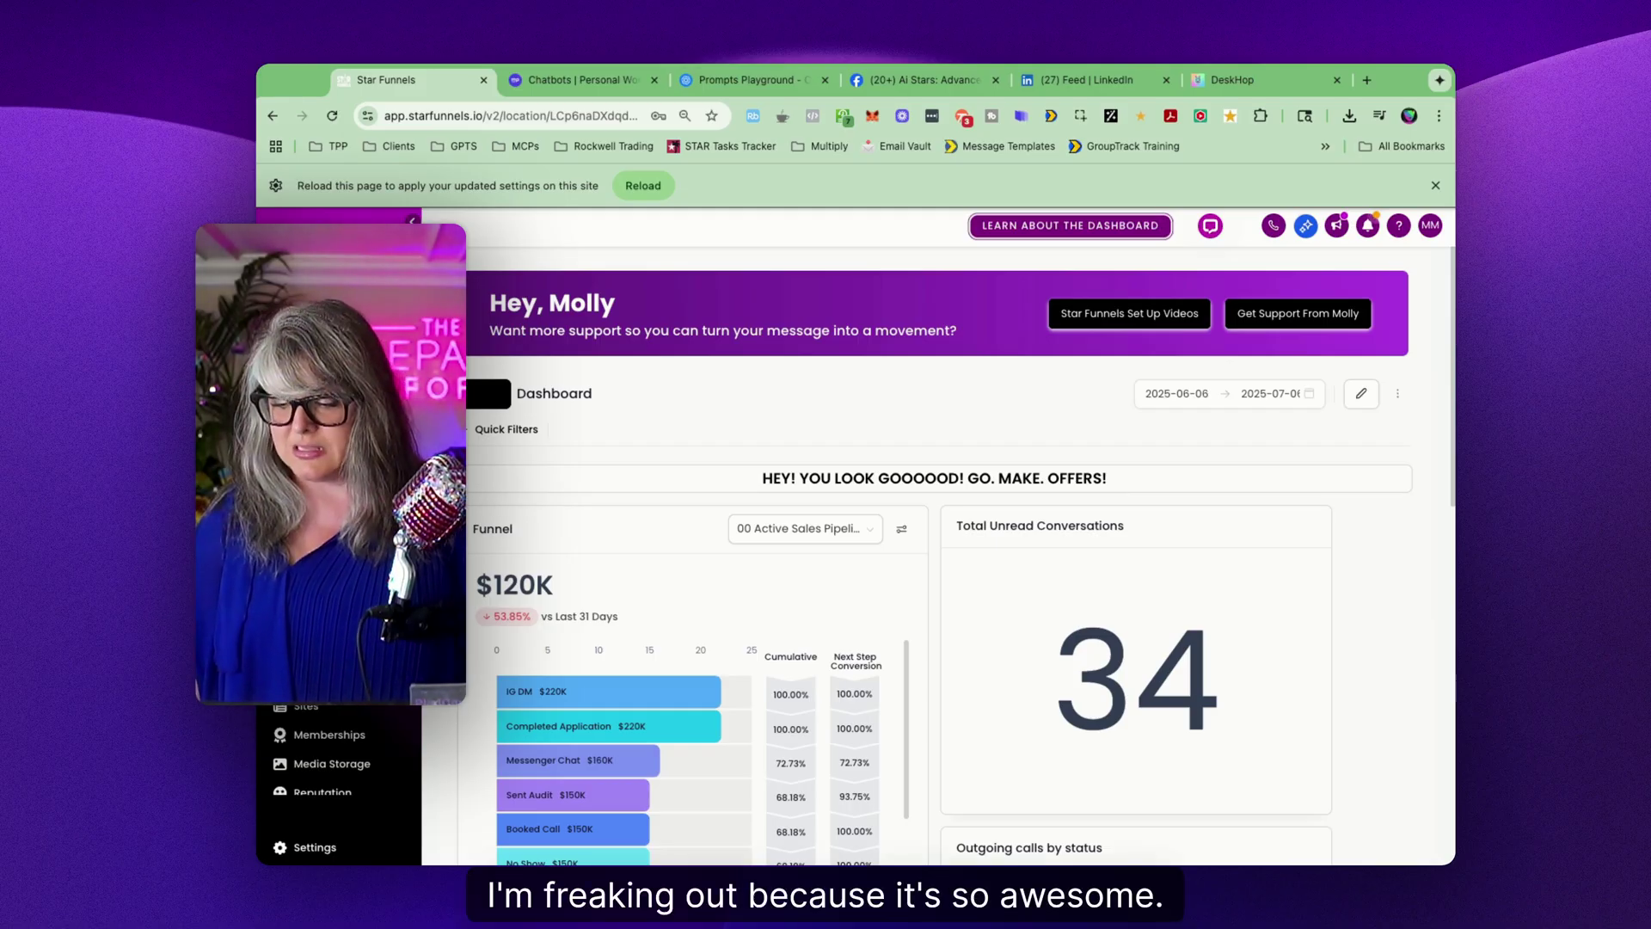
- Switch from the Star Funnels dashboard to the LinkedIn feed tab
scroll(335, 757, down, 3)
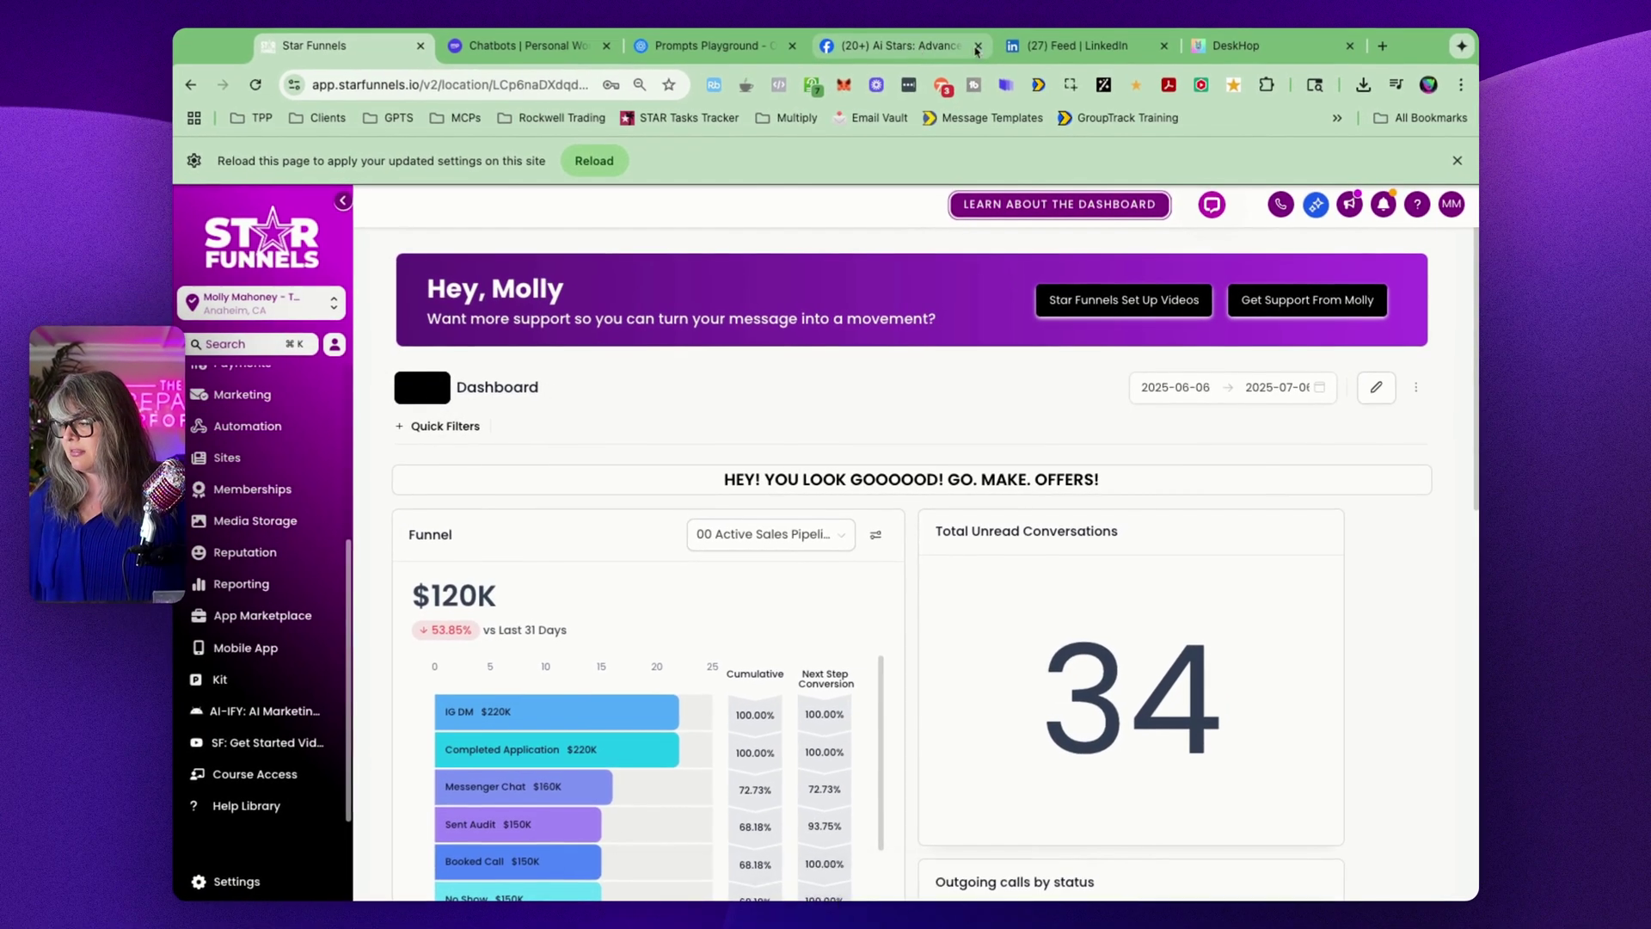
click(1049, 79)
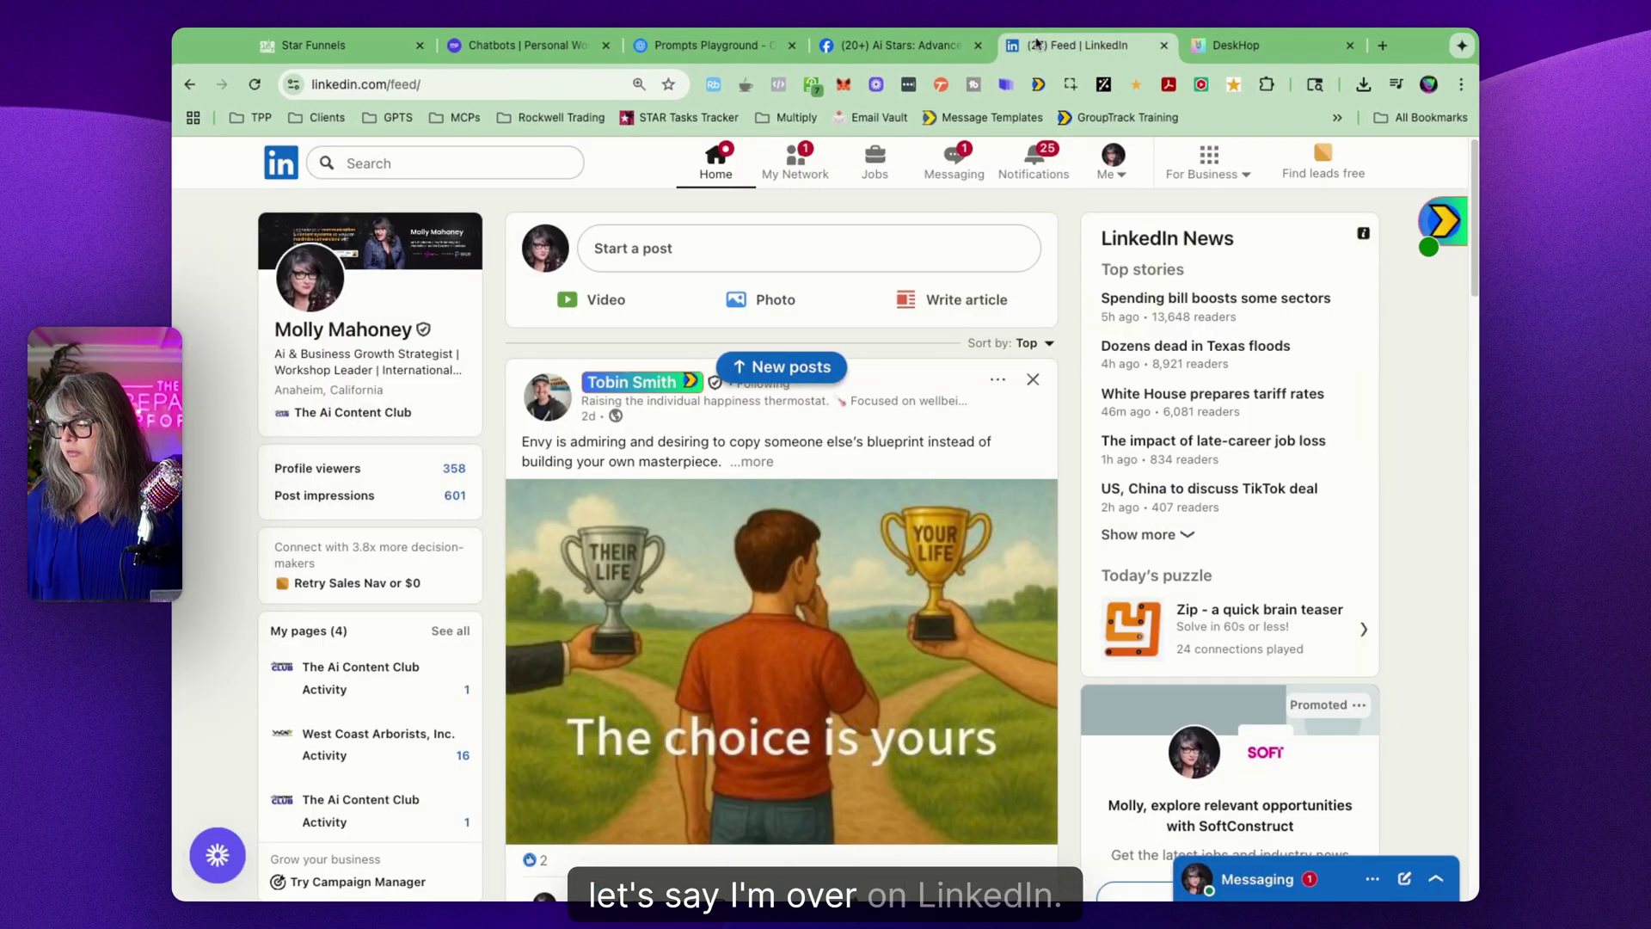
- Ask the assistant chat whether it knows the top post's author, then go back to Star Funnels
click(1237, 84)
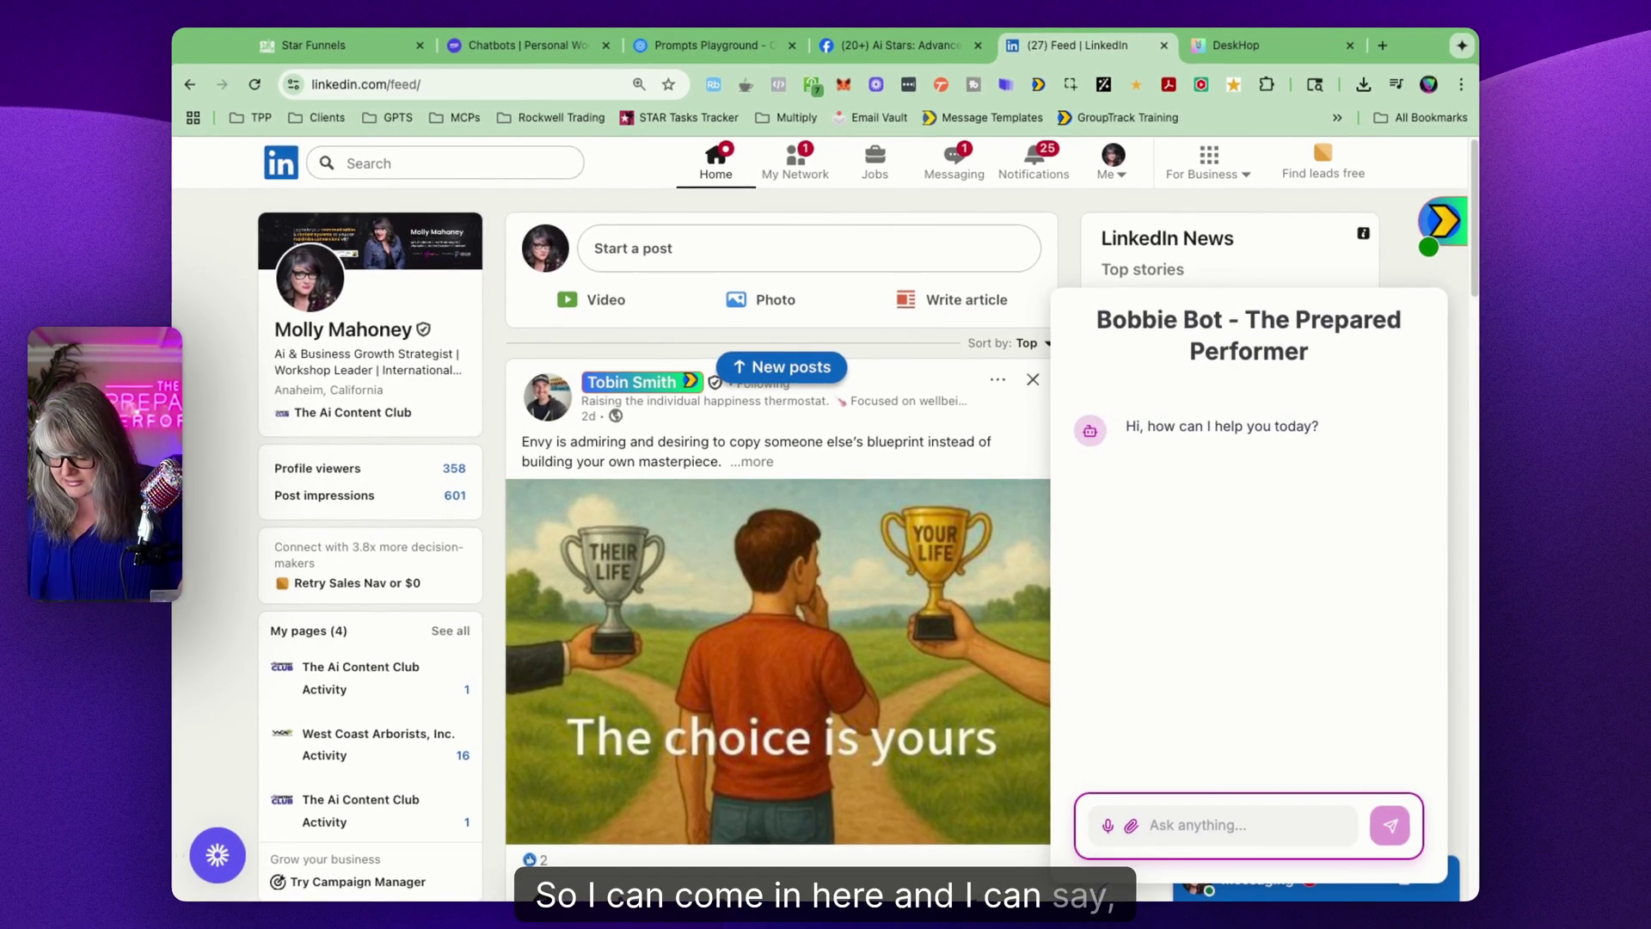
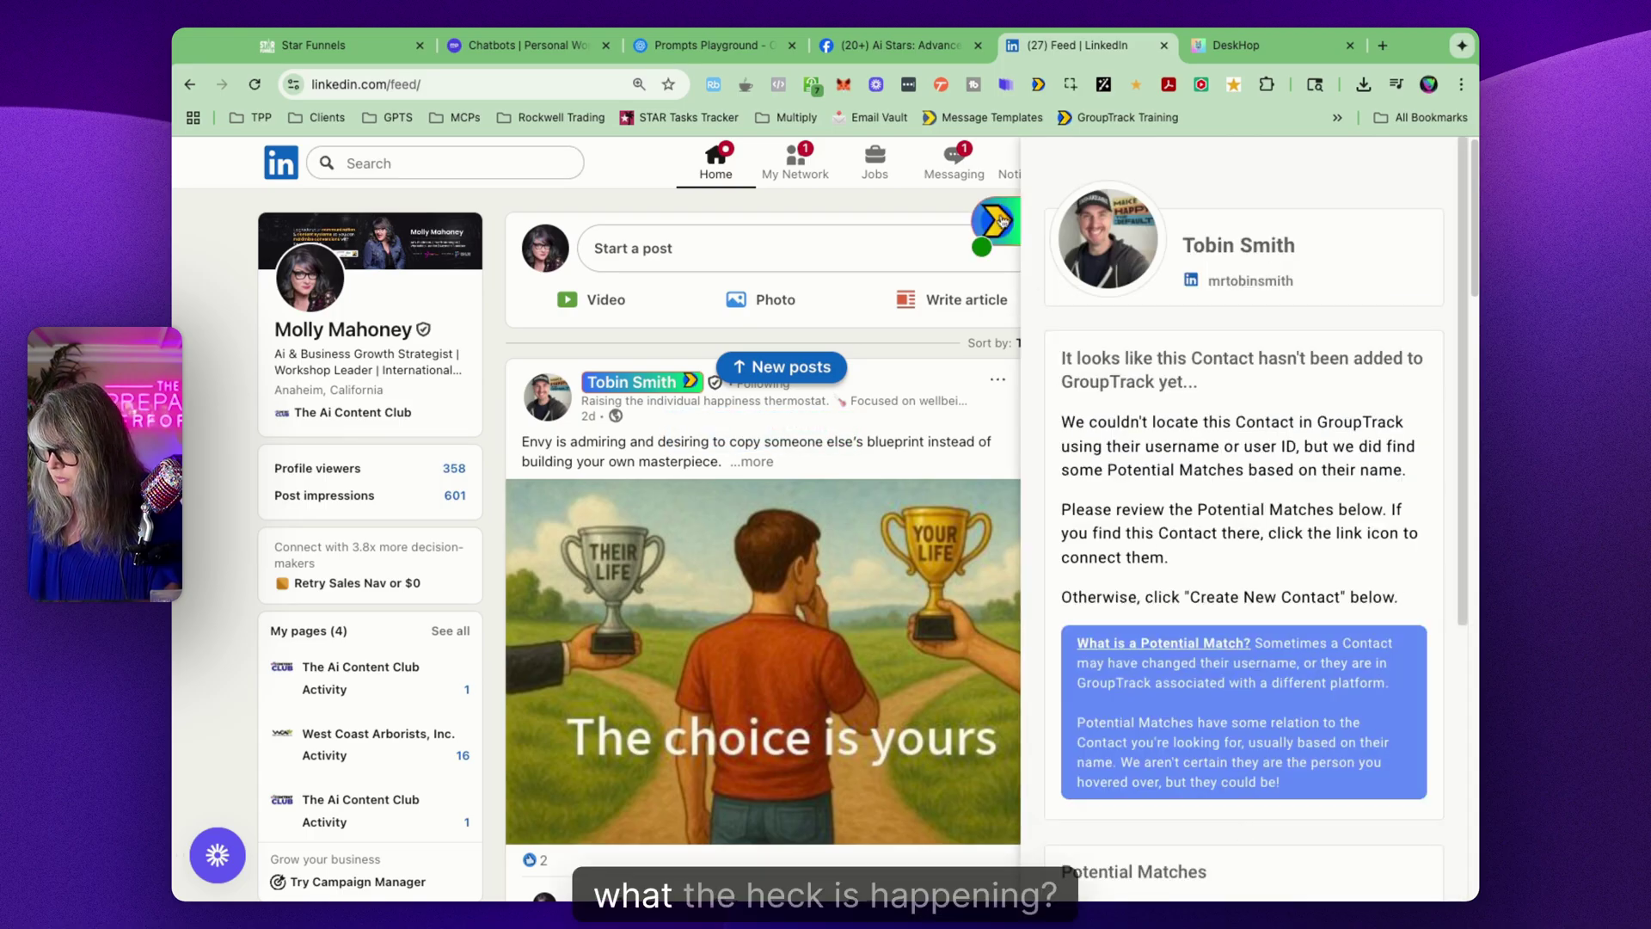
key(alt+shift+Left)
key(alt+shift+Left)
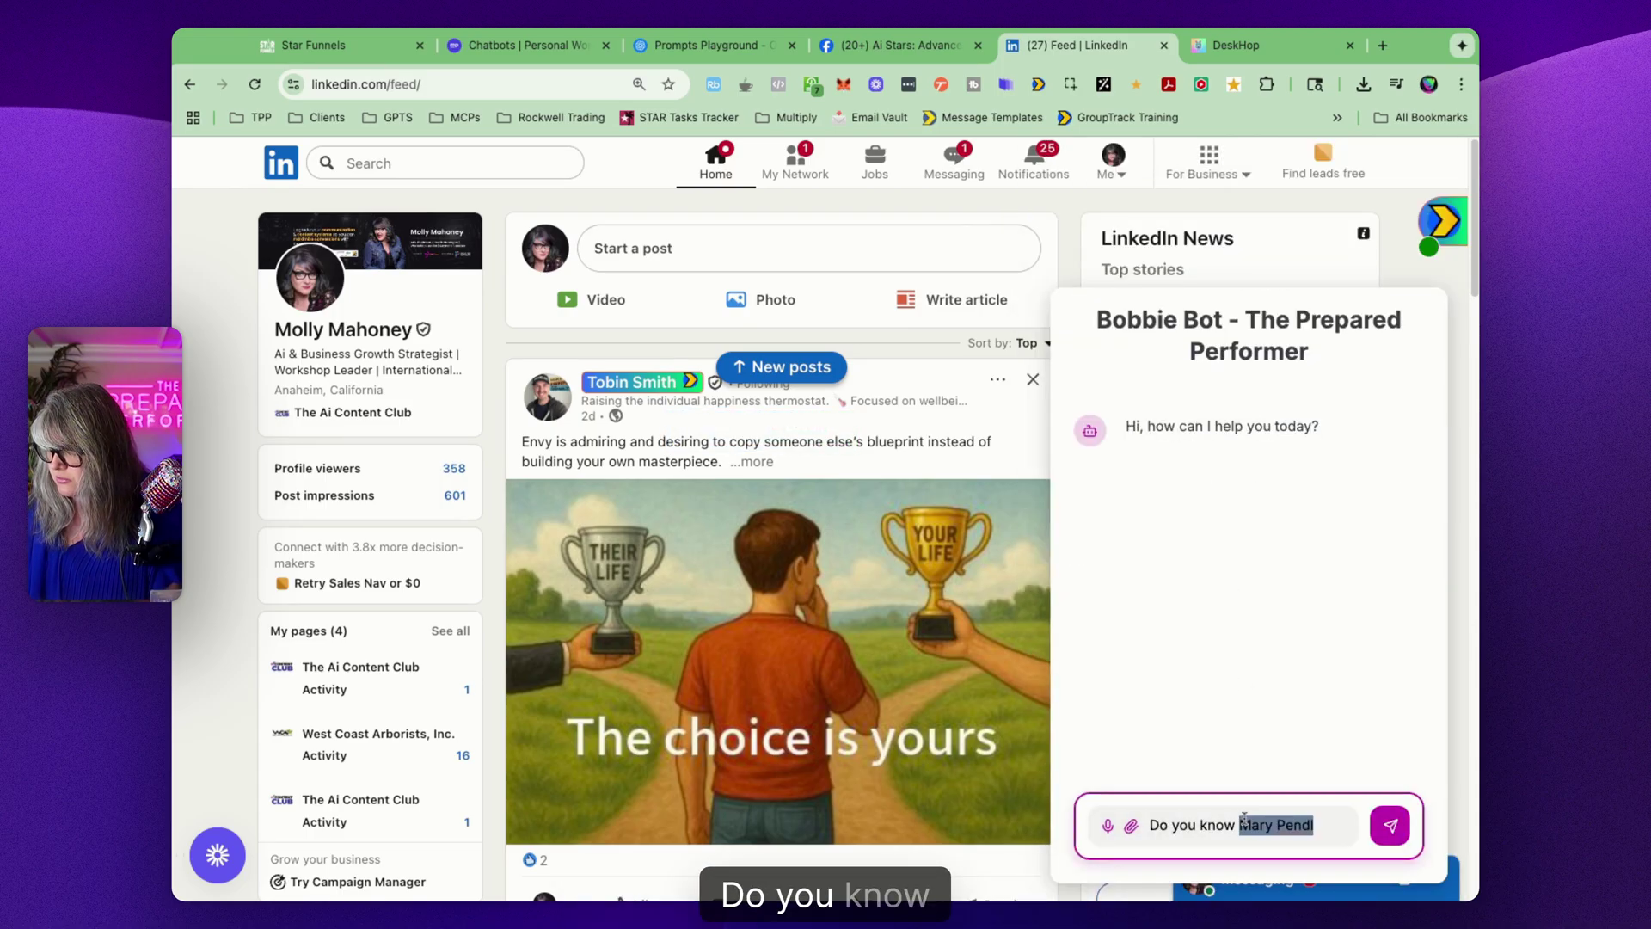
key(BackSpace)
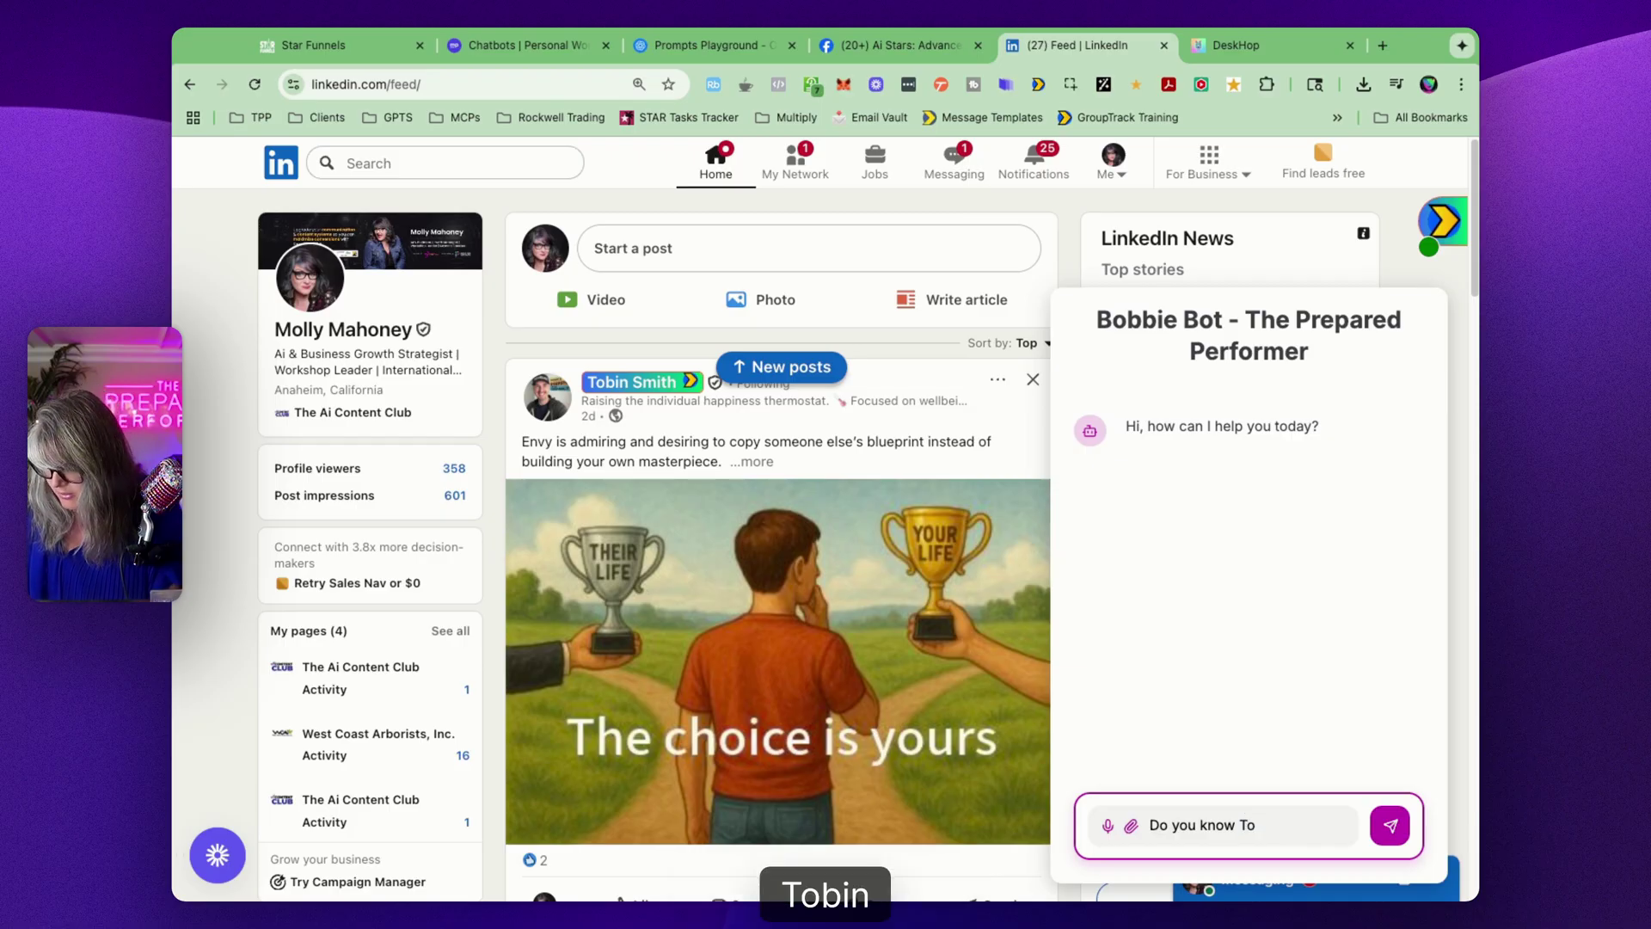
key(Return)
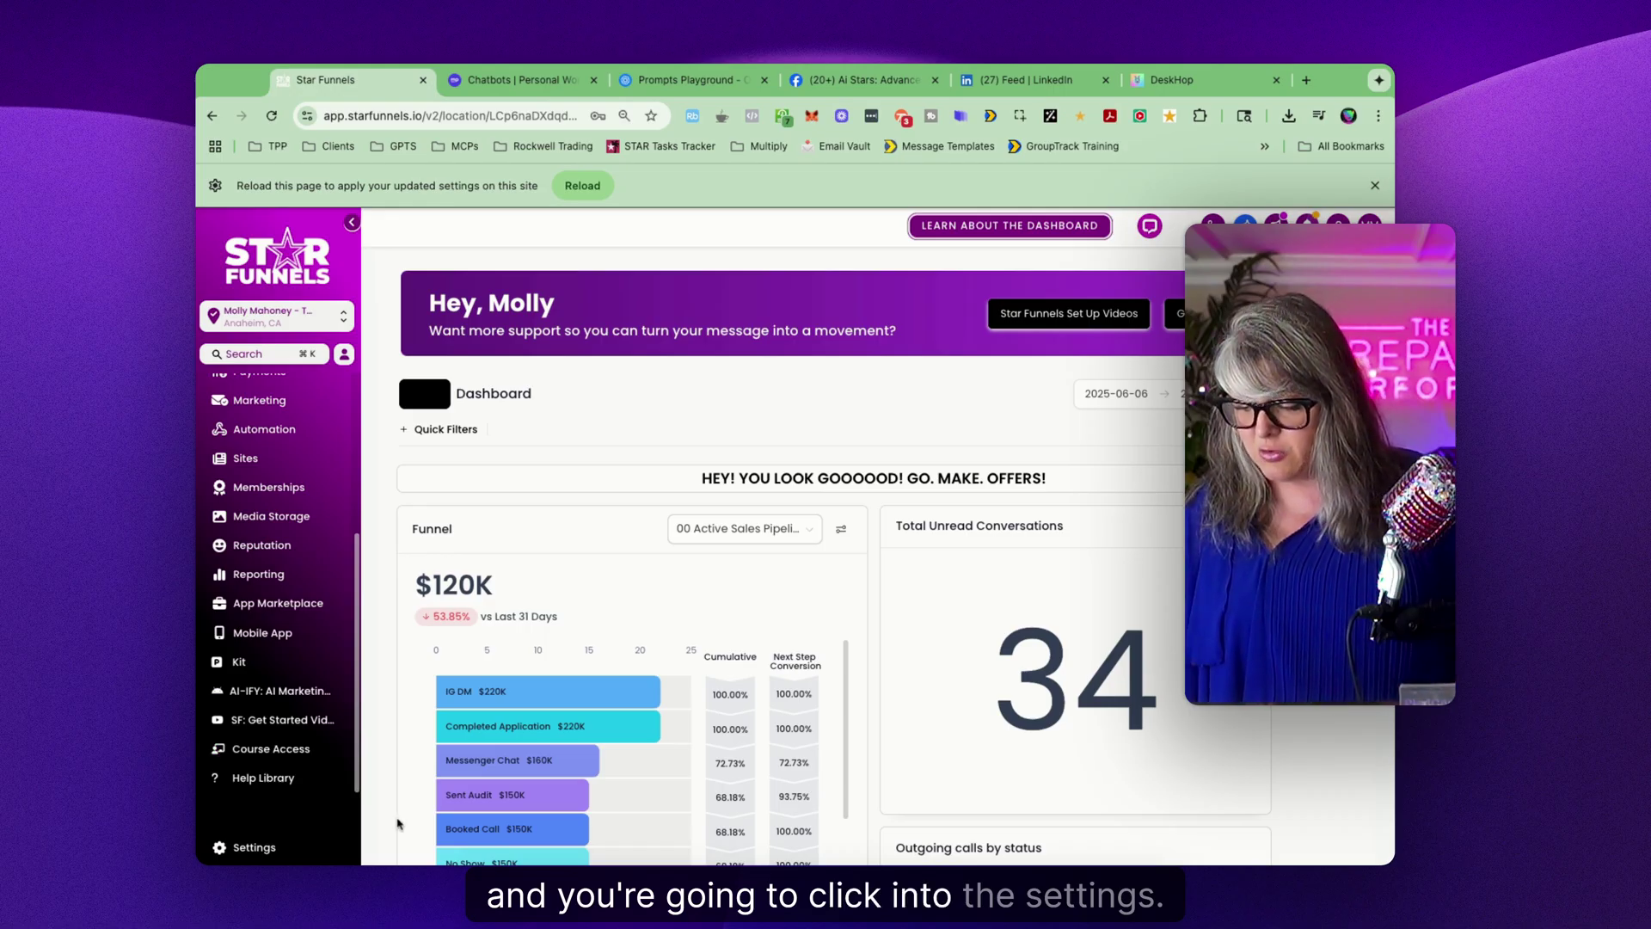
click(241, 852)
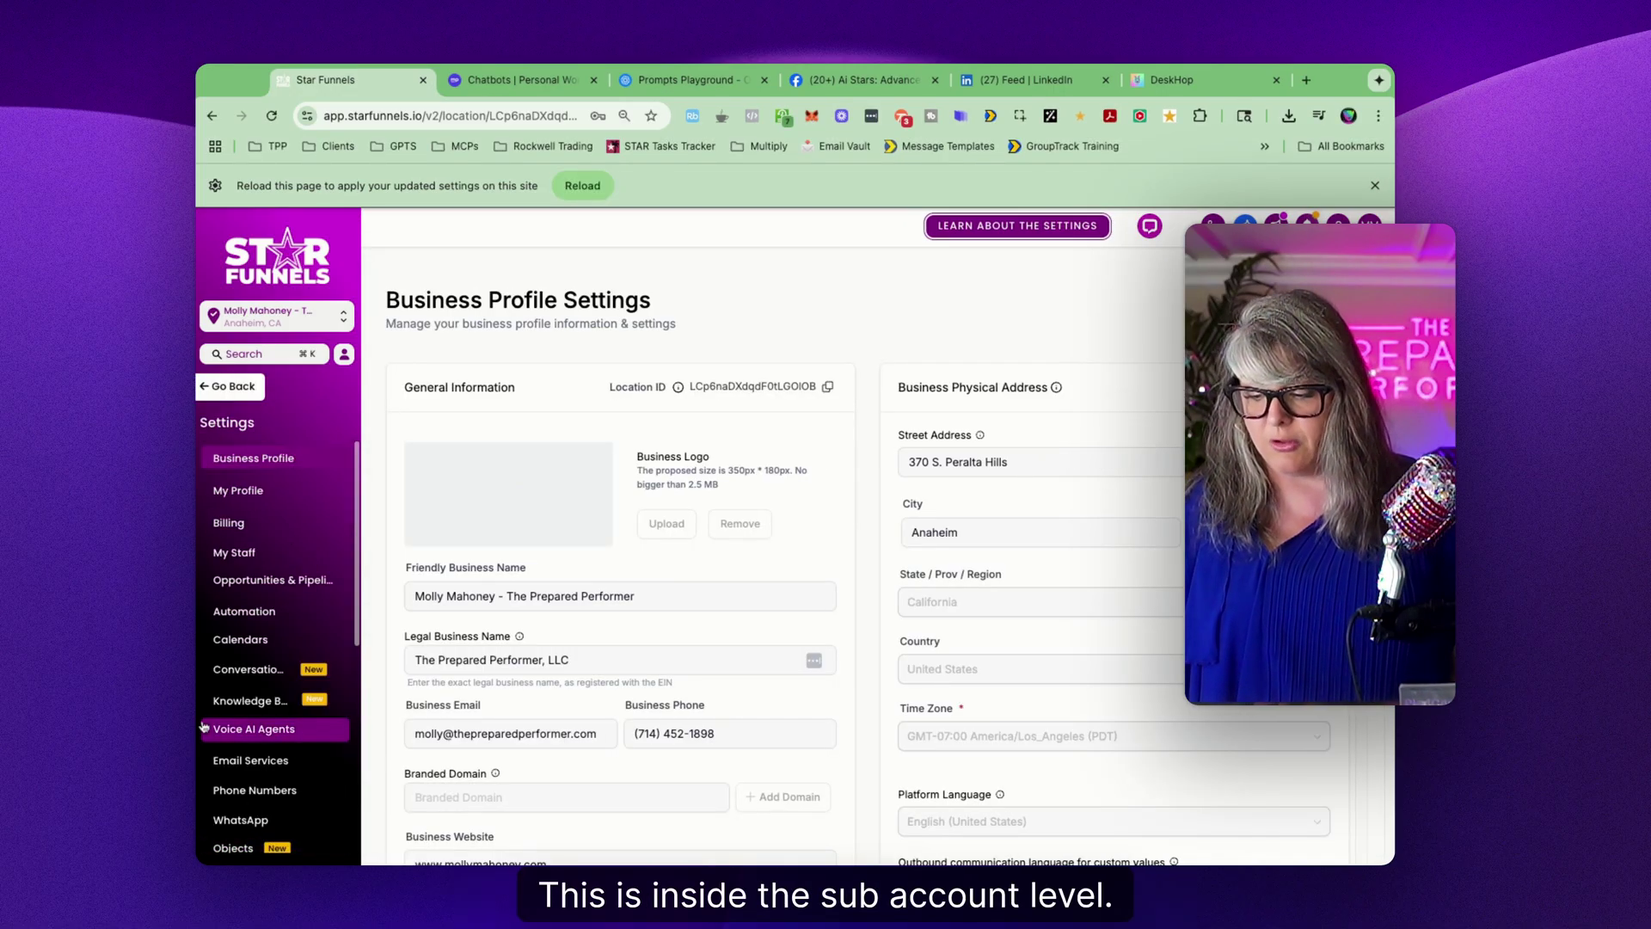
- Go to Settings > Private Integrations and start a new integration's Basic info form
scroll(215, 714, down, 5)
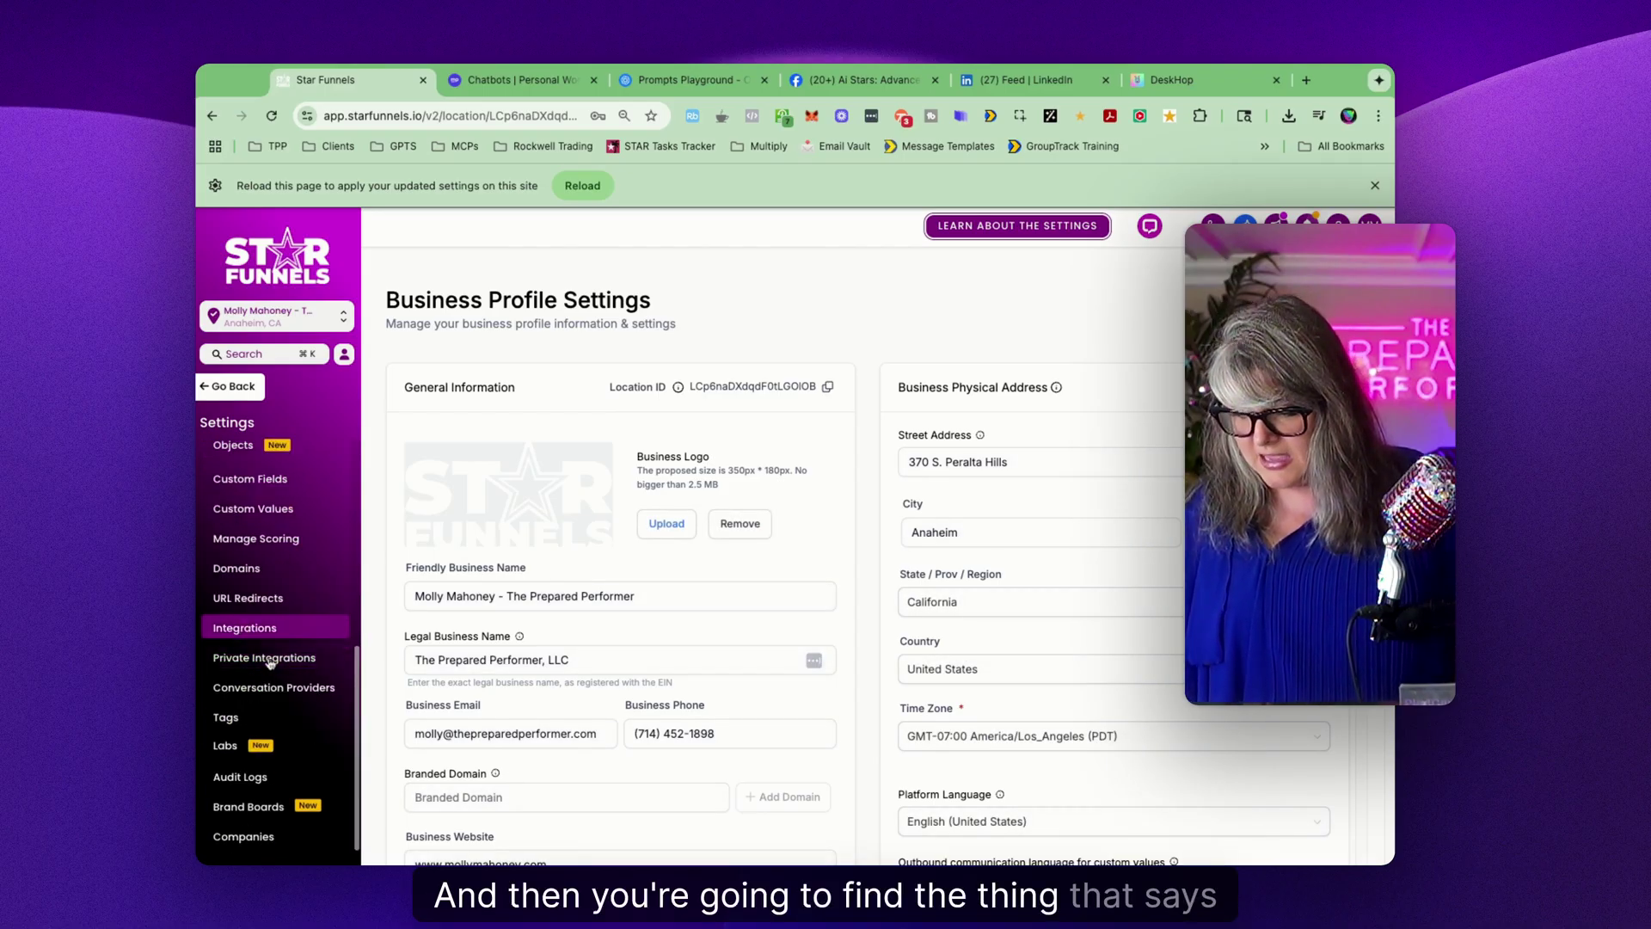
click(269, 658)
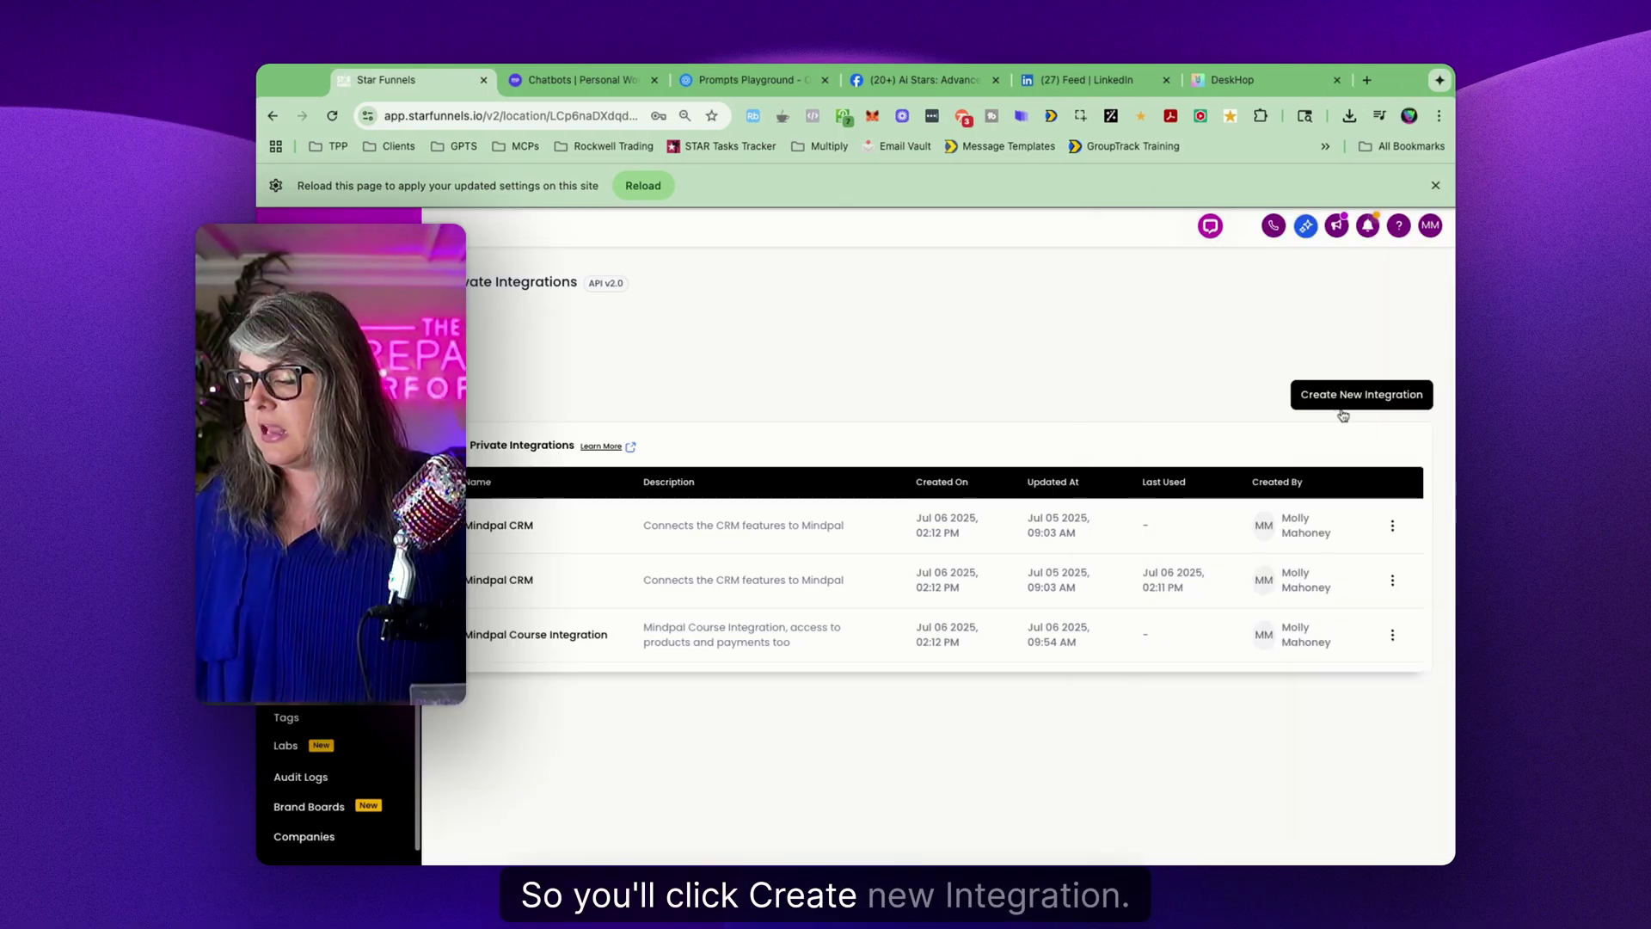
click(1298, 392)
click(721, 541)
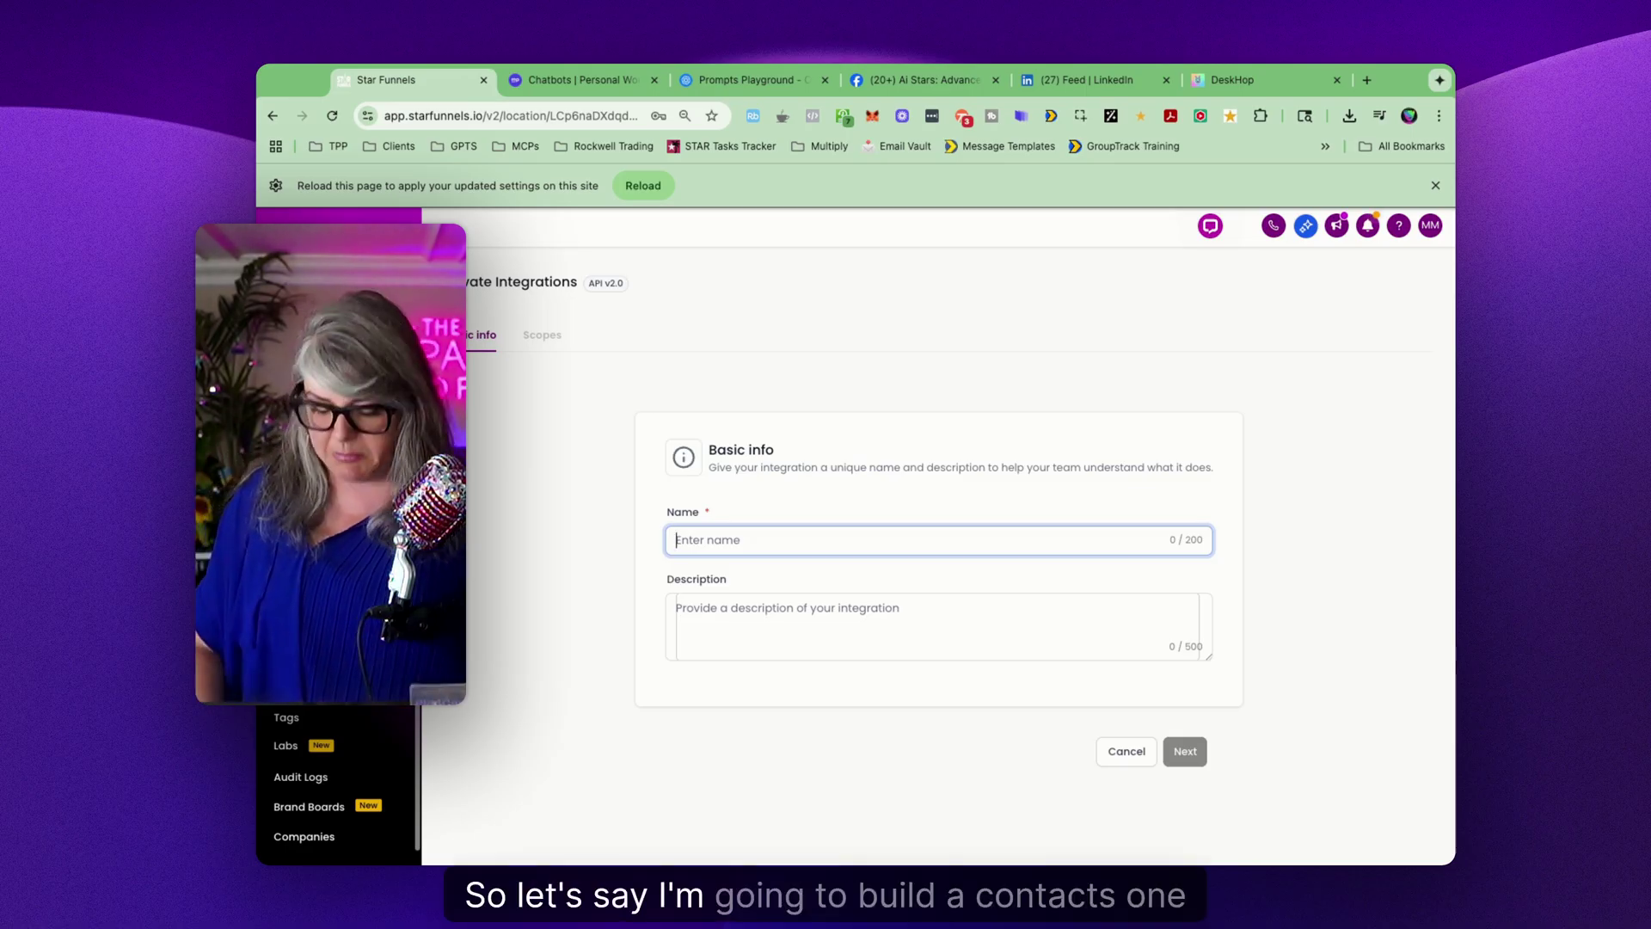
- Enter 'Contacts' as the name and 'Look up and talk to GHL Contacts' as description, then proceed to Scopes
text(onta)
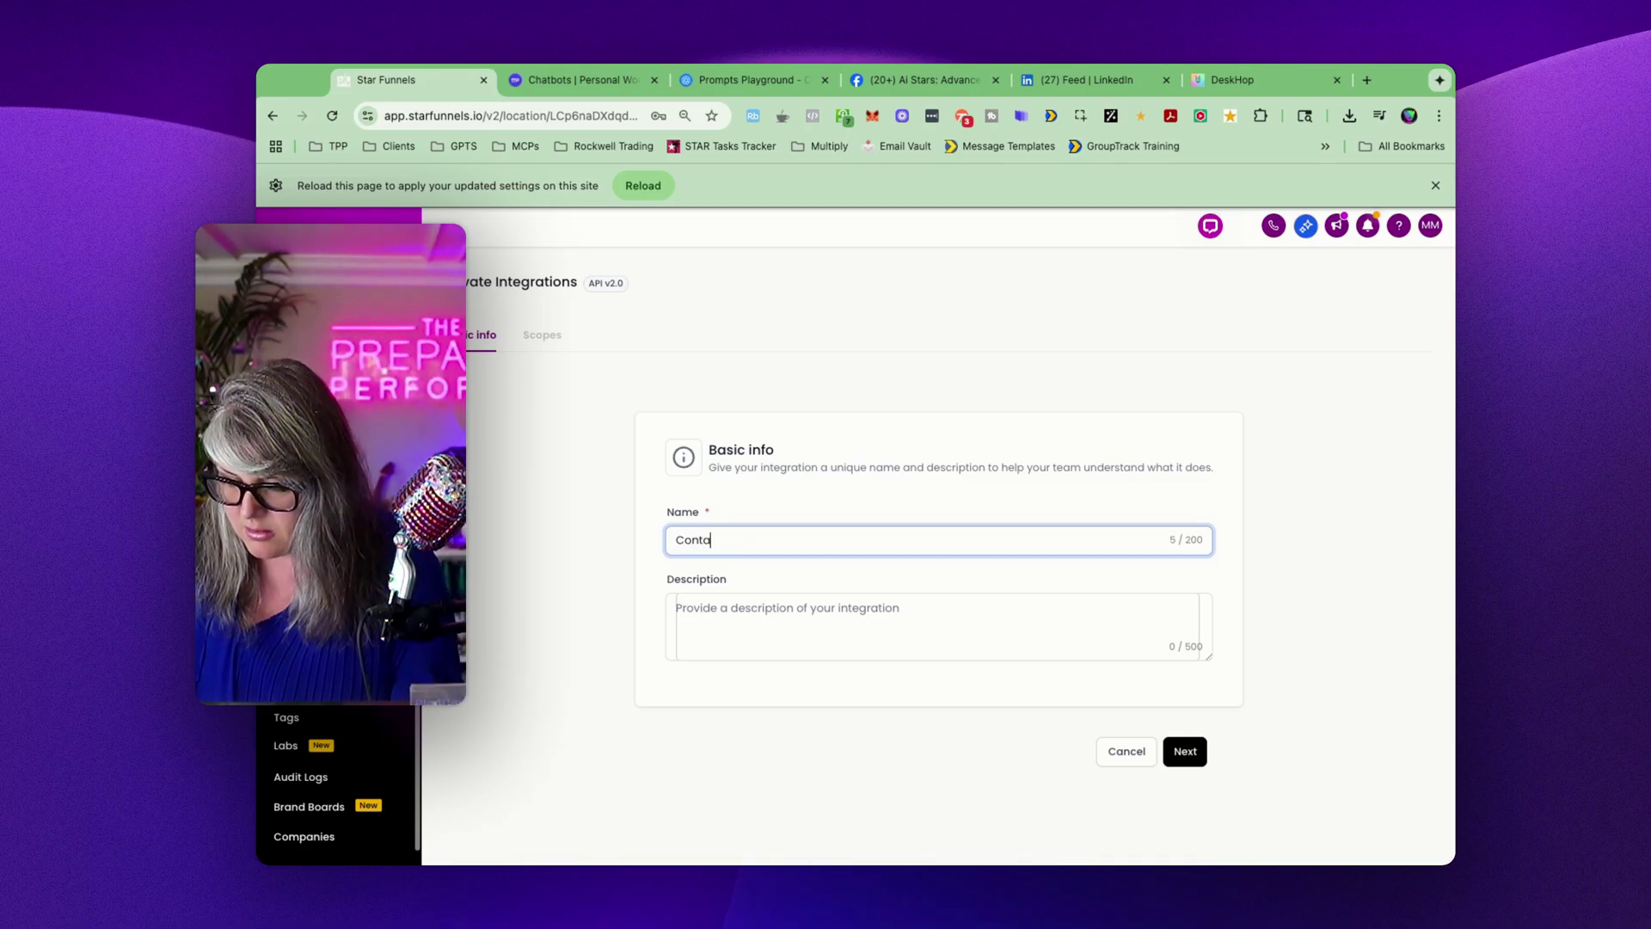
text(cts)
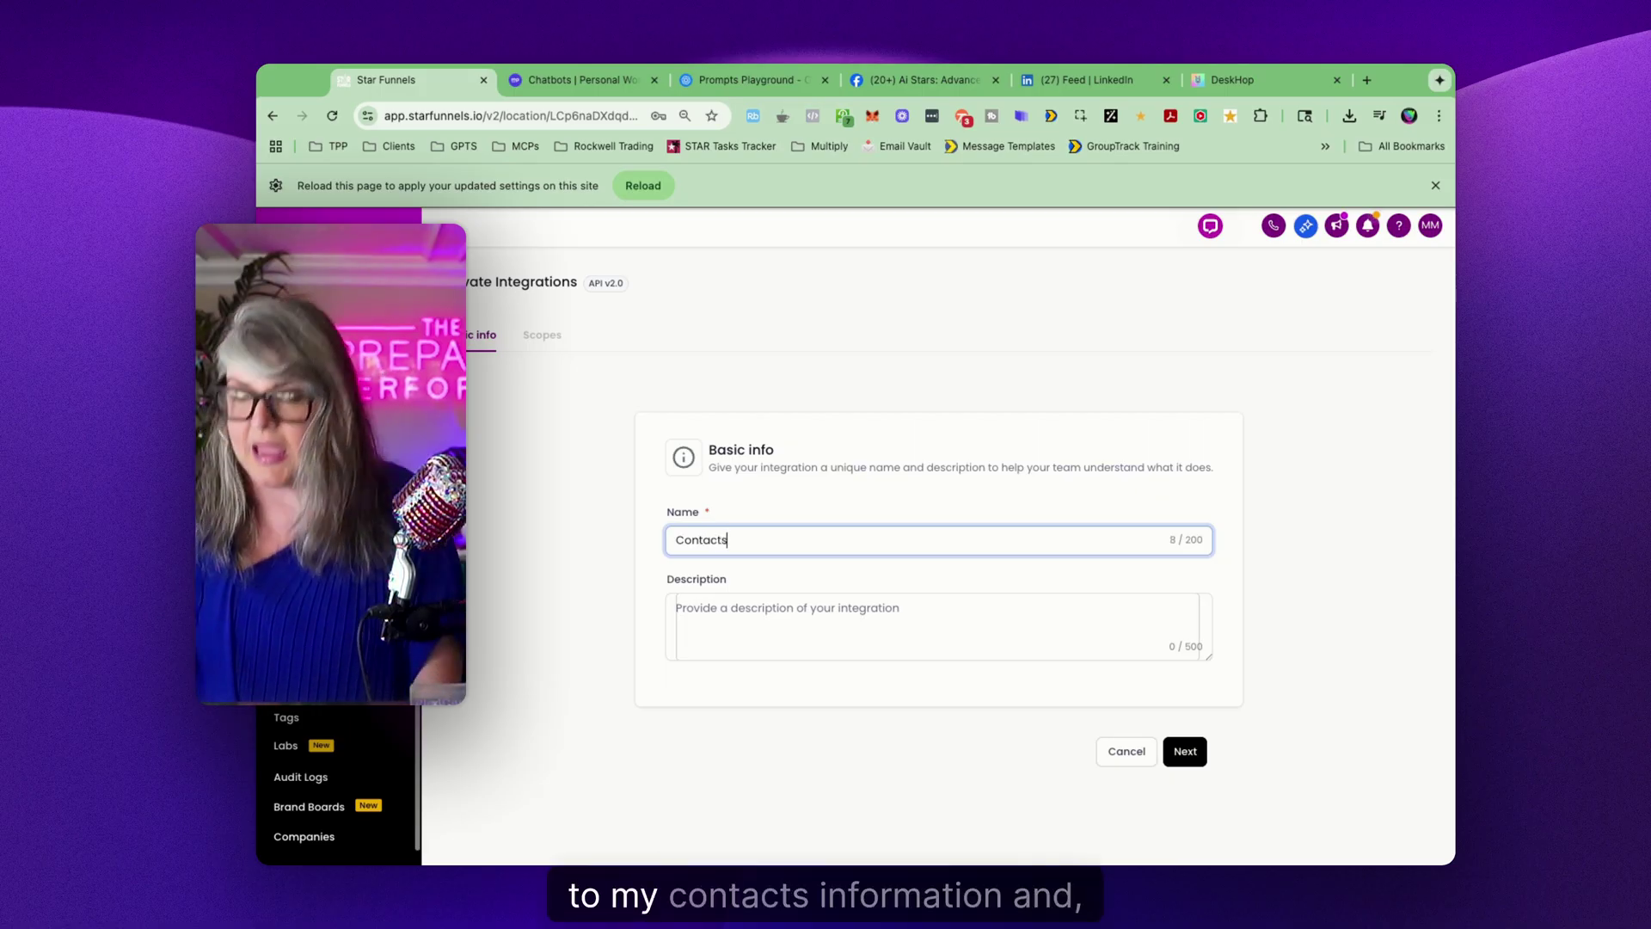
click(723, 637)
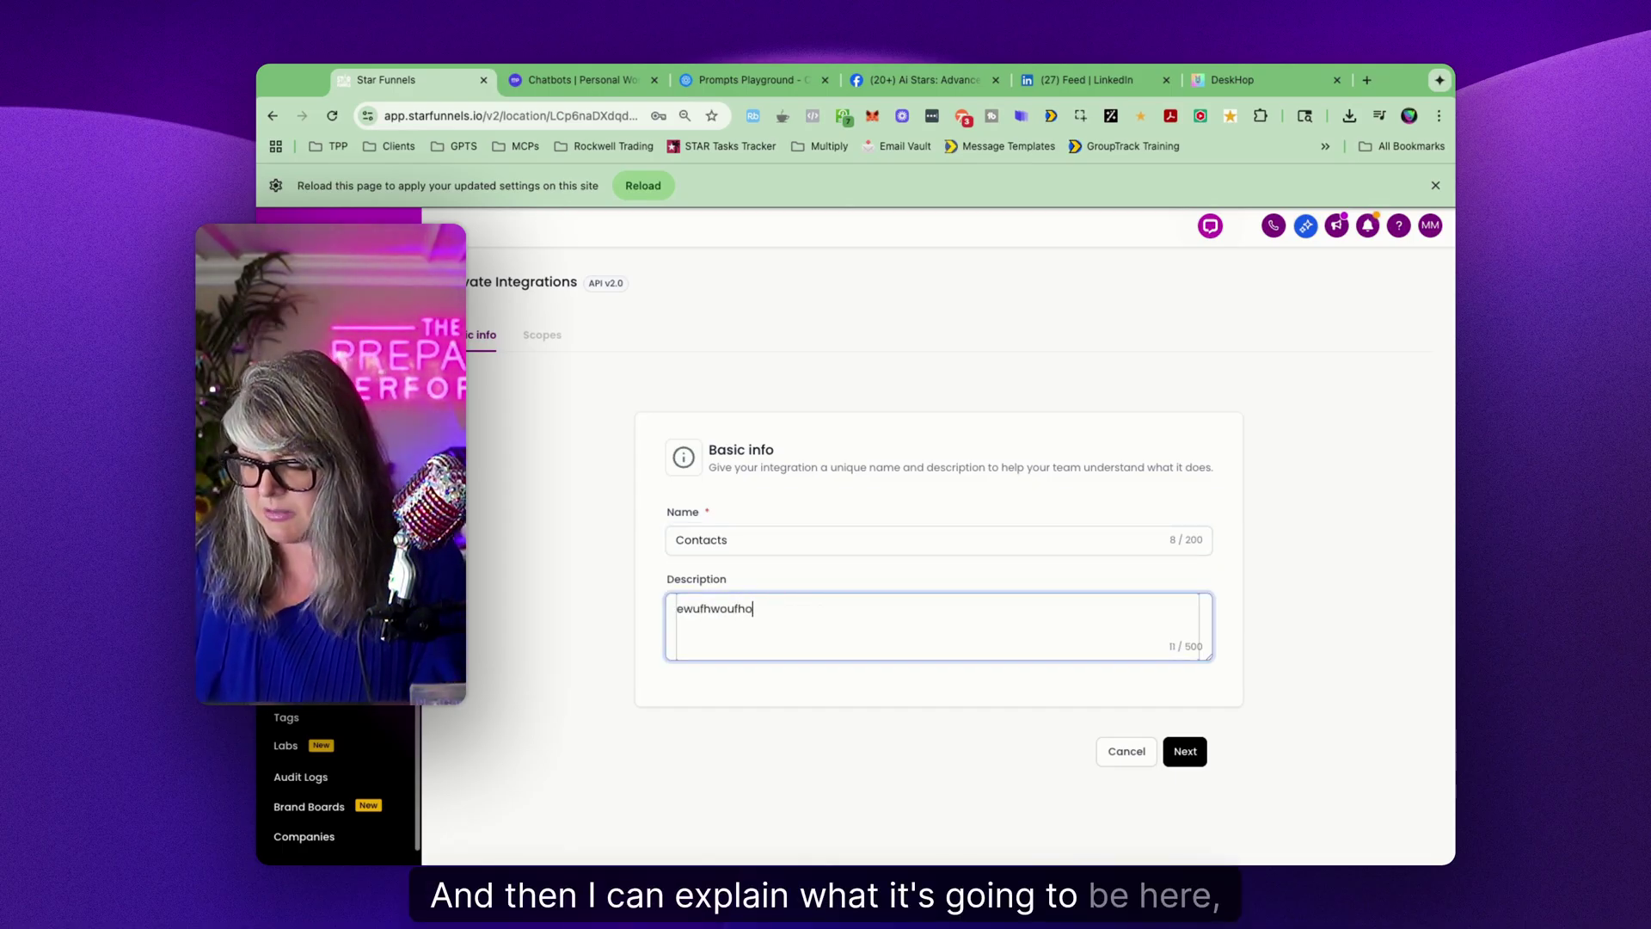
text(ewufhwoufho)
key(BackSpace)
key(BackSpace)
key(BackSpace)
key(BackSpace)
key(BackSpace)
key(BackSpace)
key(BackSpace)
key(BackSpace)
key(BackSpace)
key(BackSpace)
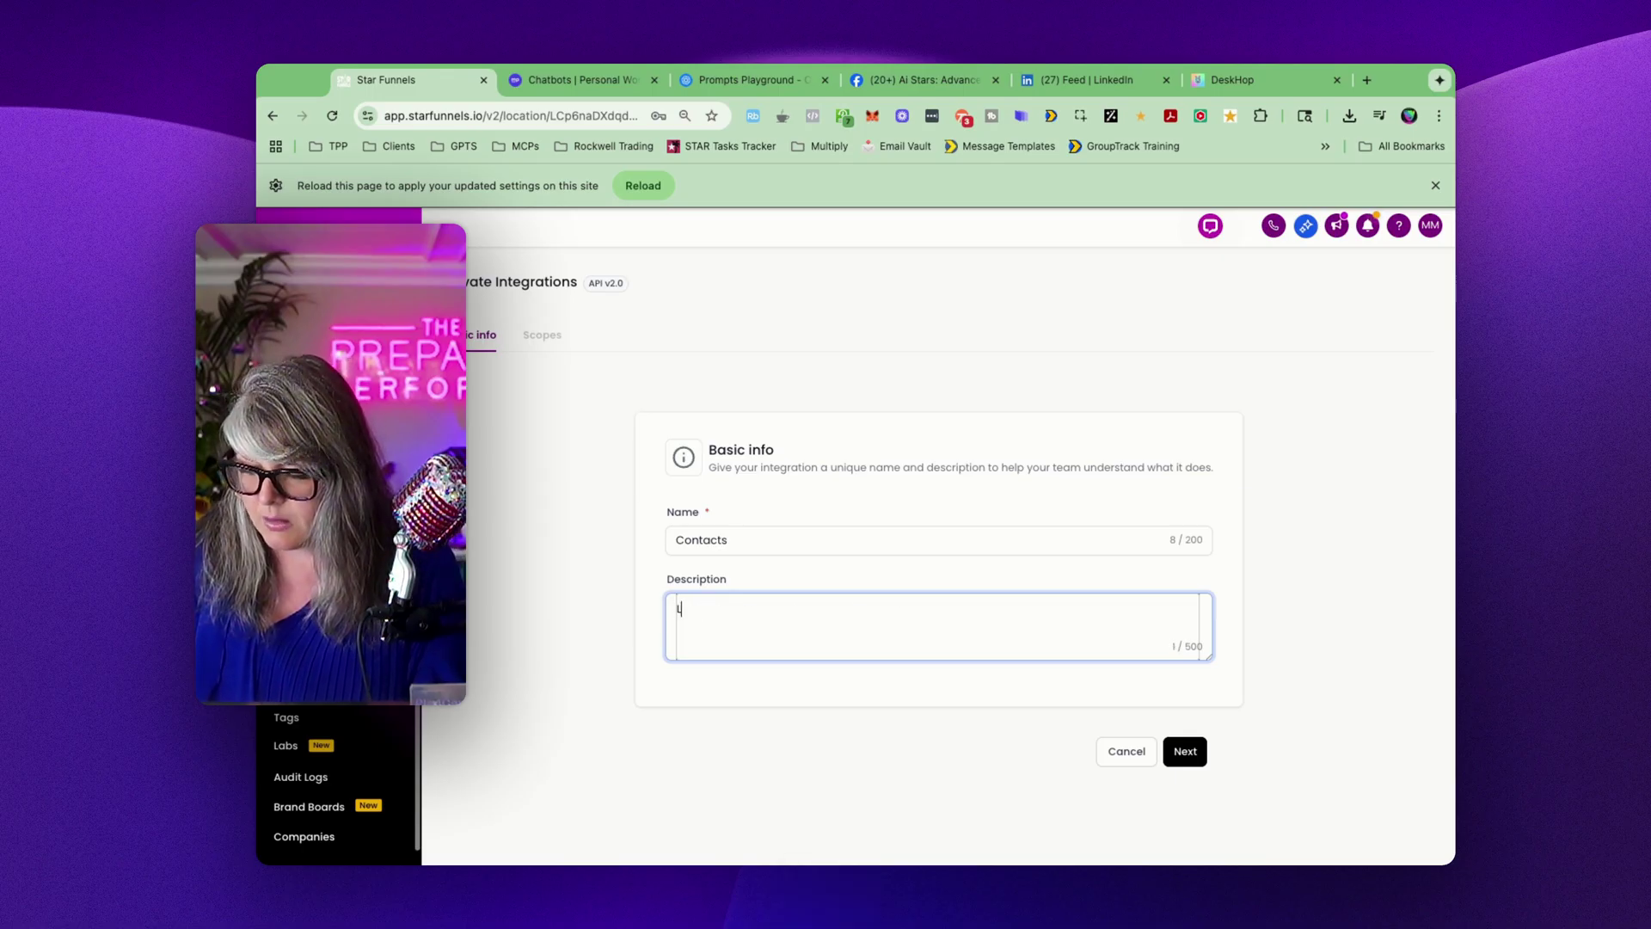
text(ook up and )
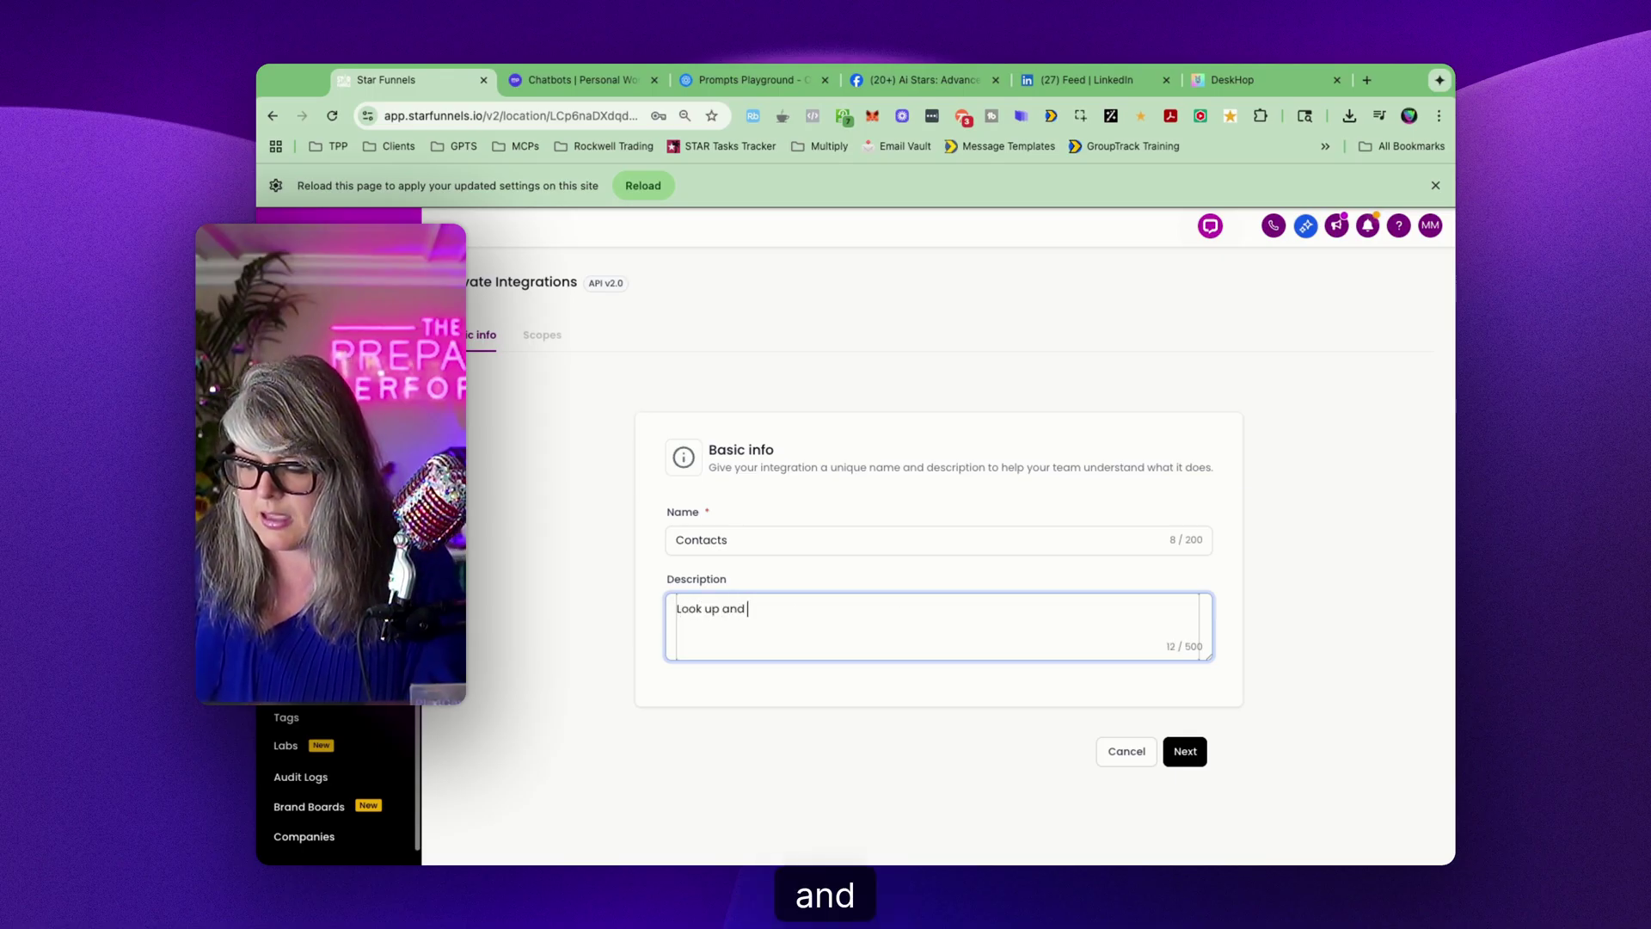
text(talk to )
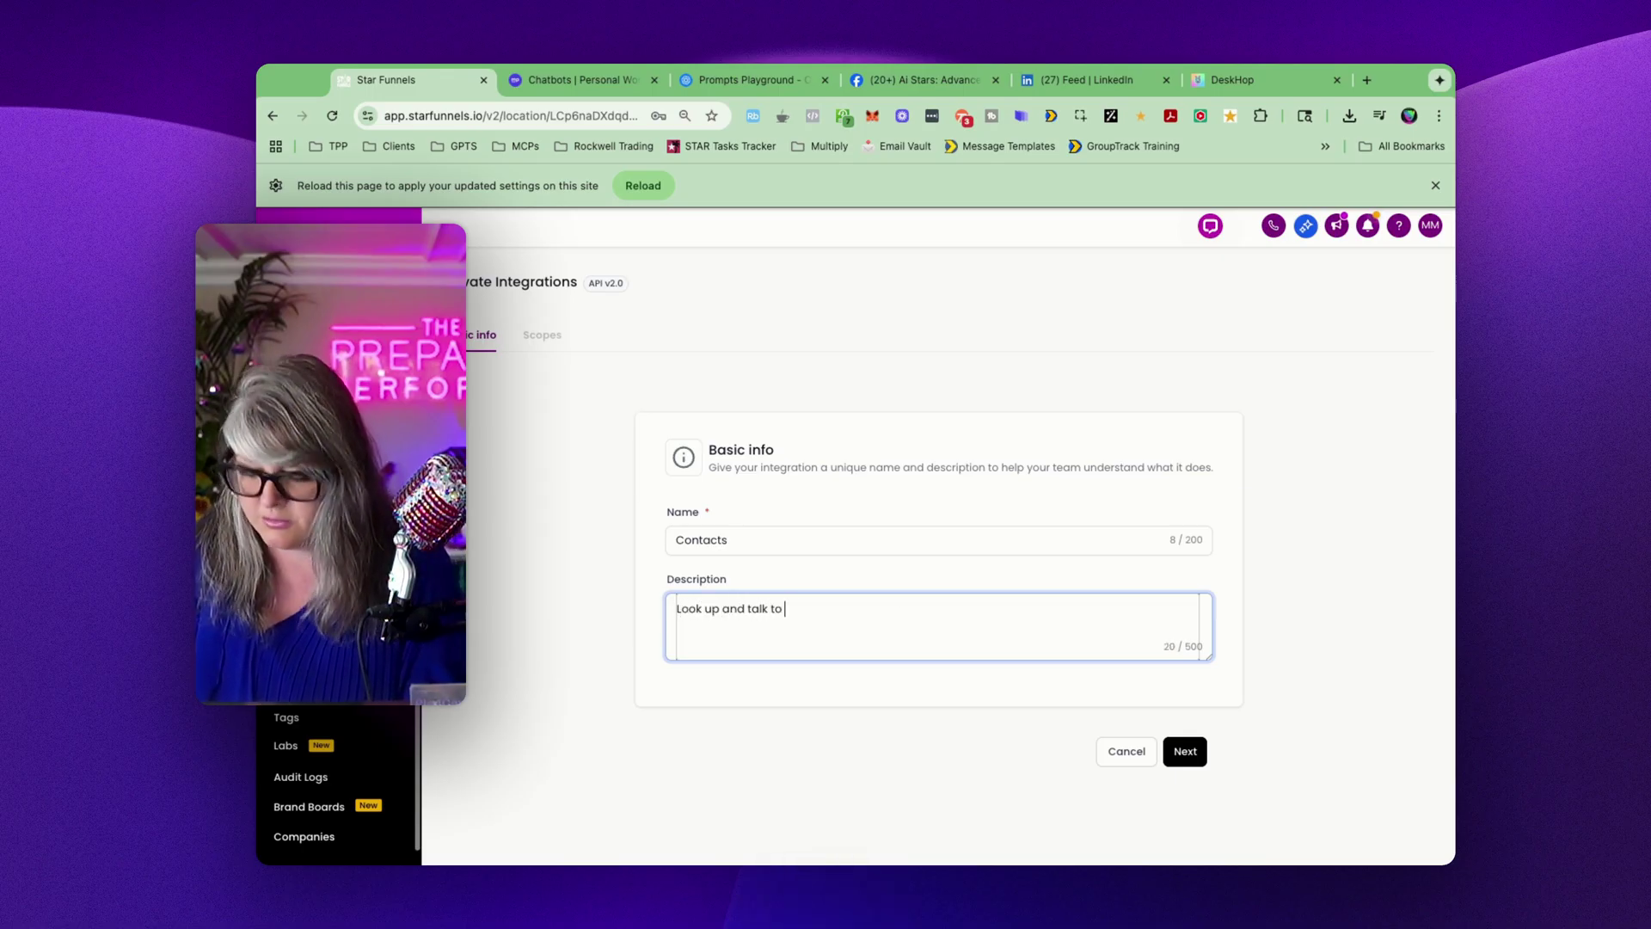
text(GHL )
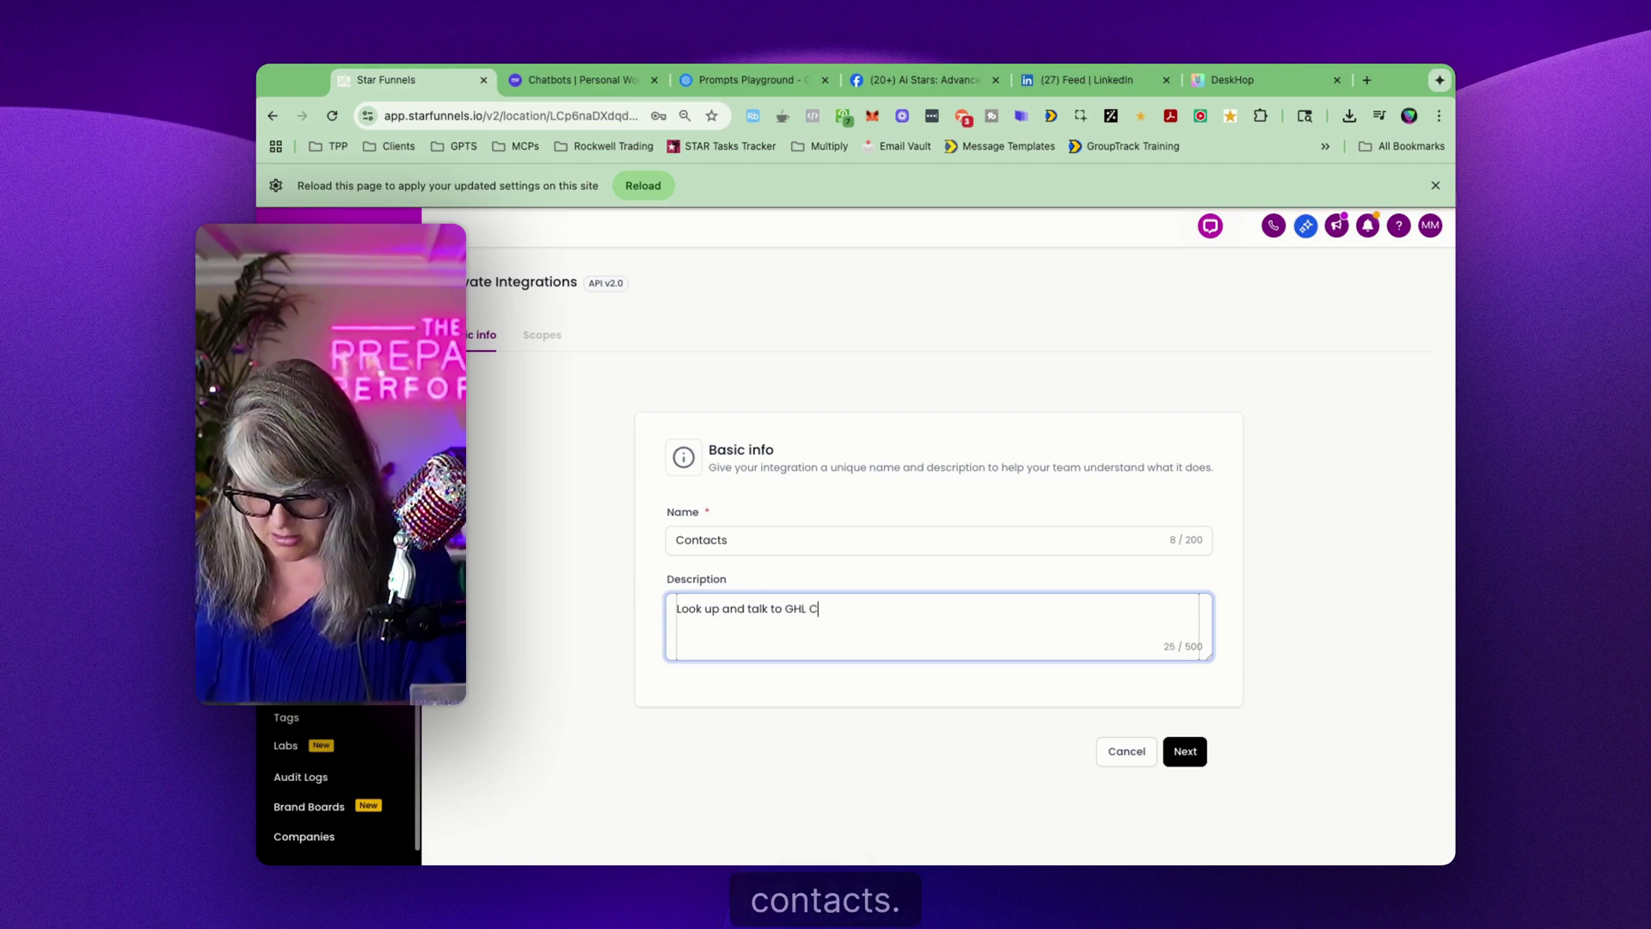
text(Contacts)
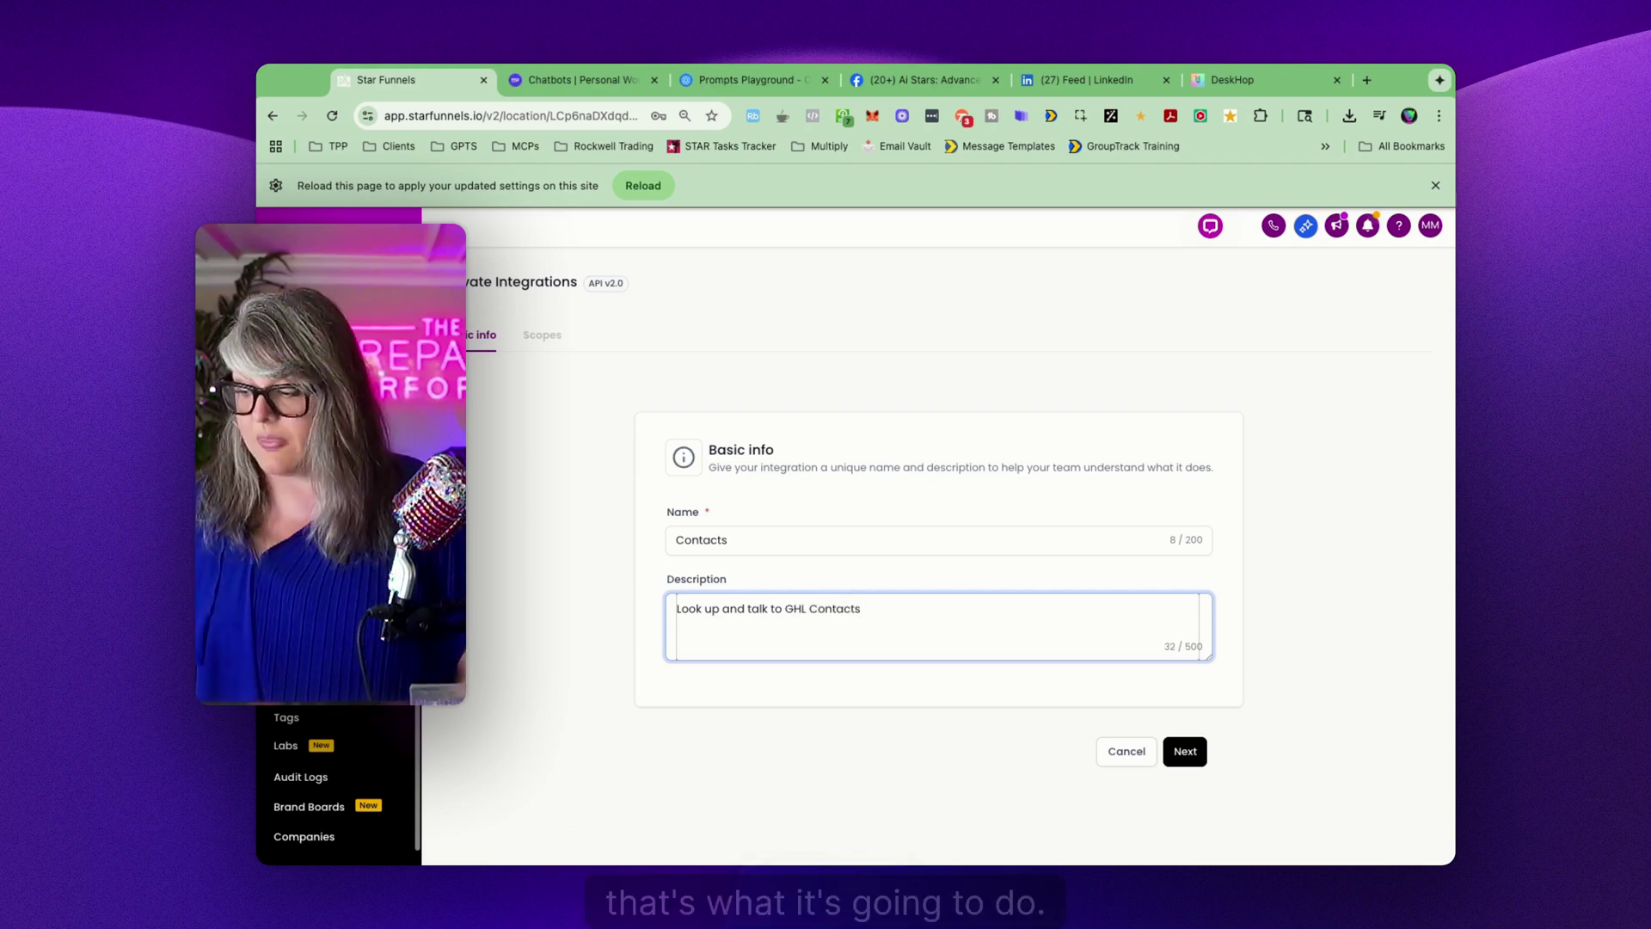
click(1186, 751)
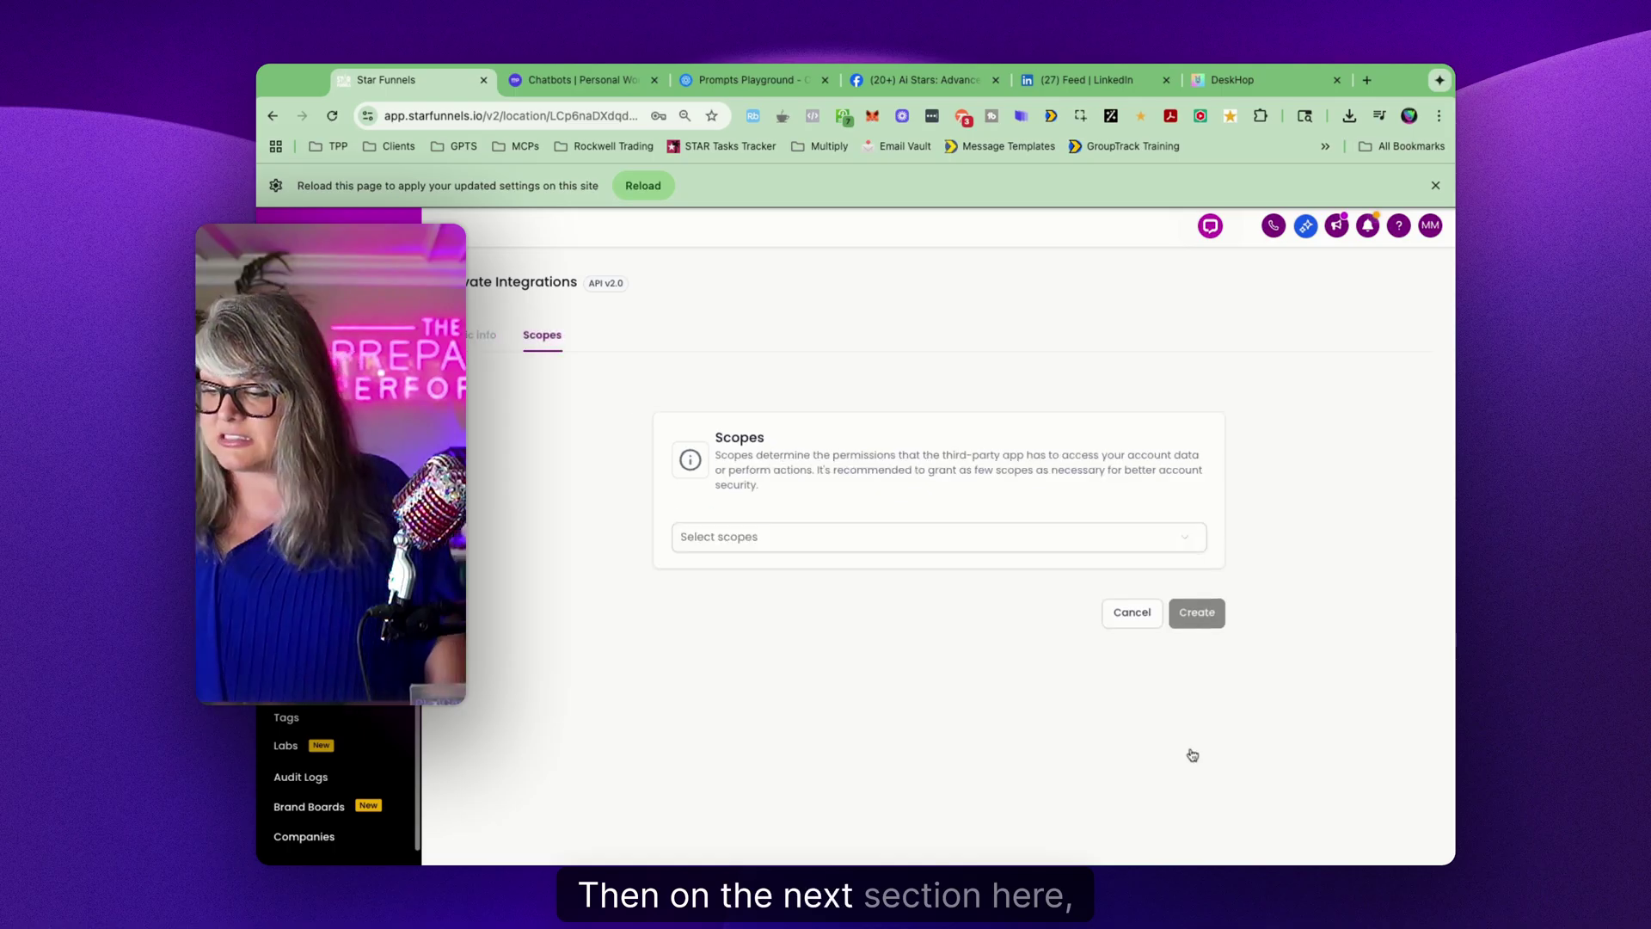
click(832, 540)
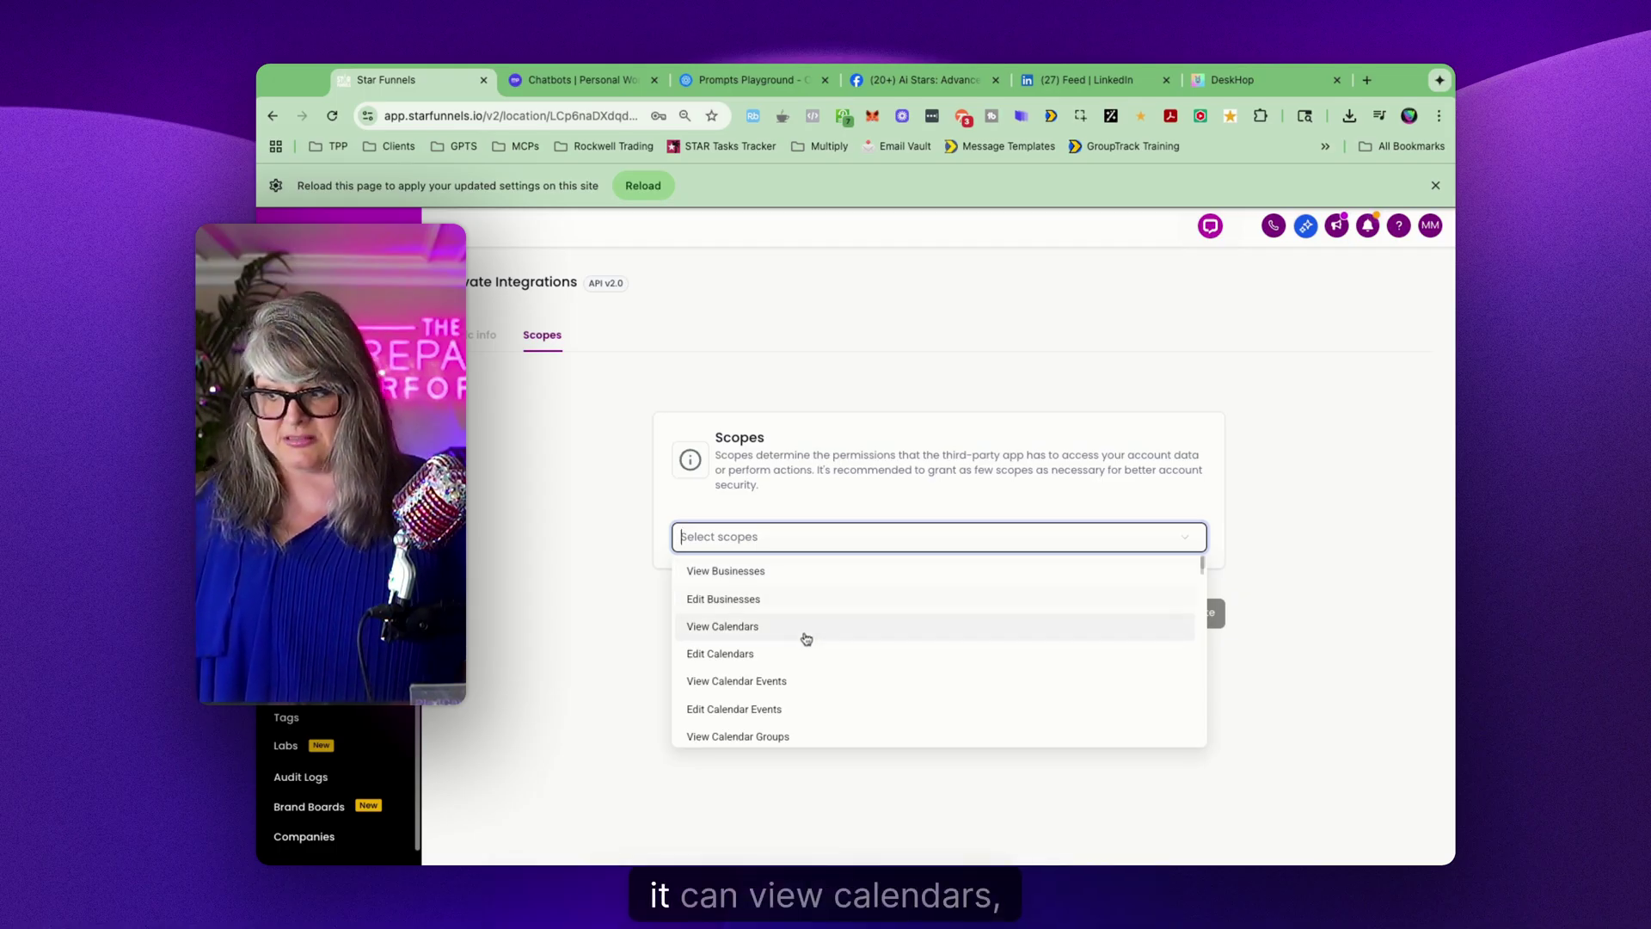
scroll(808, 655, down, 5)
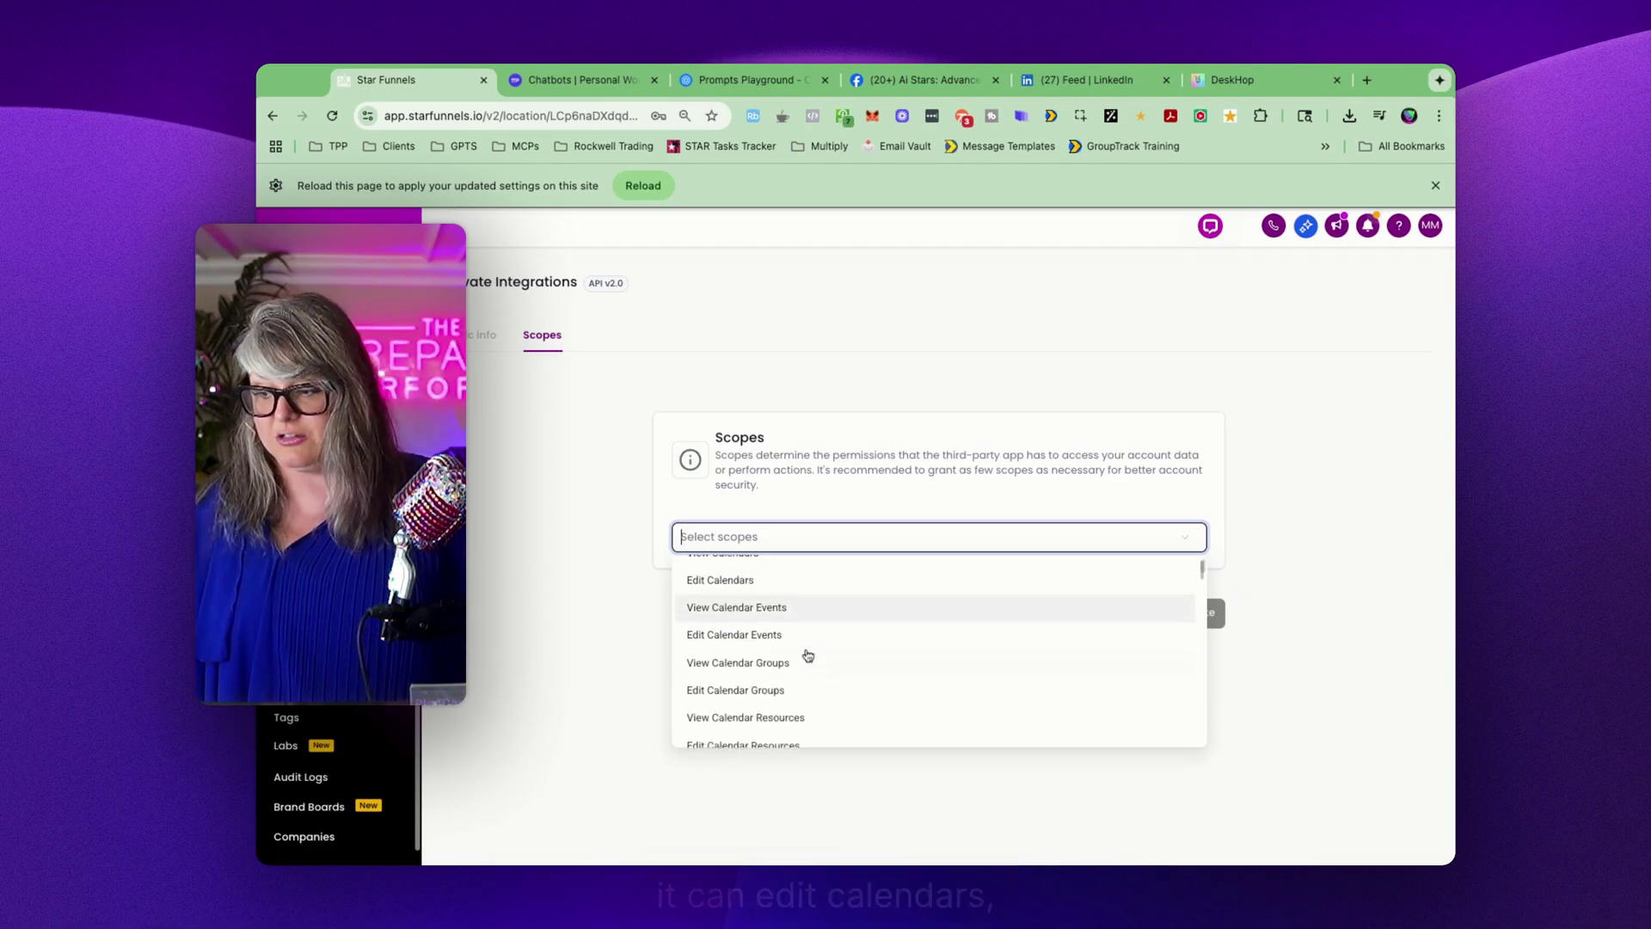
scroll(809, 650, up, 1)
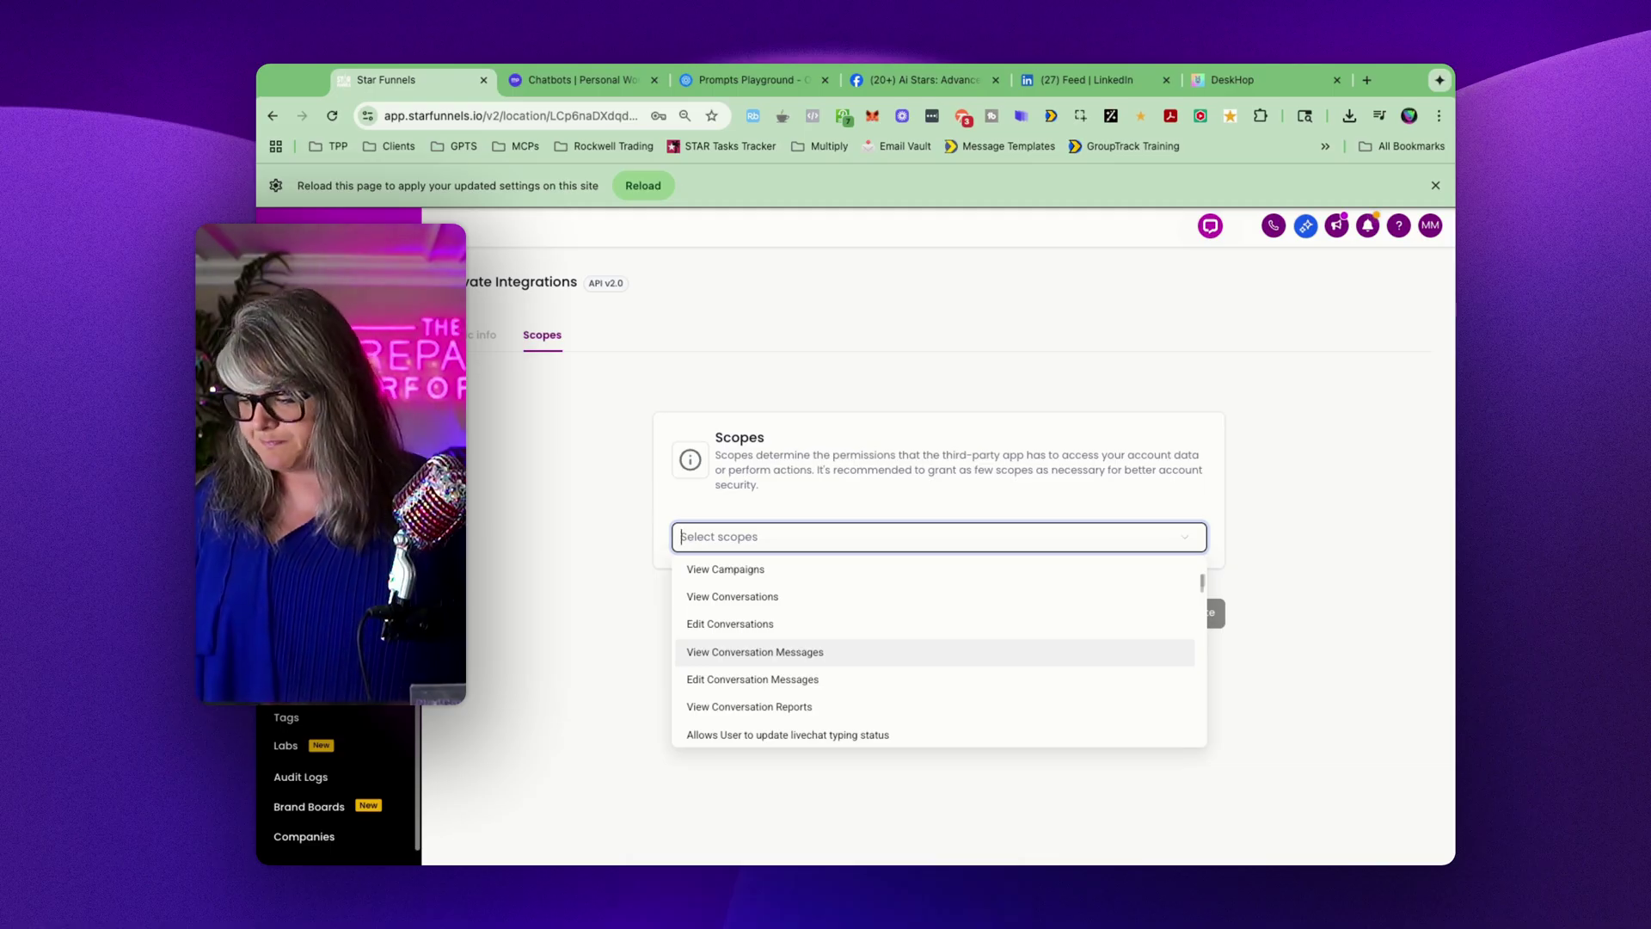
scroll(937, 650, down, 2)
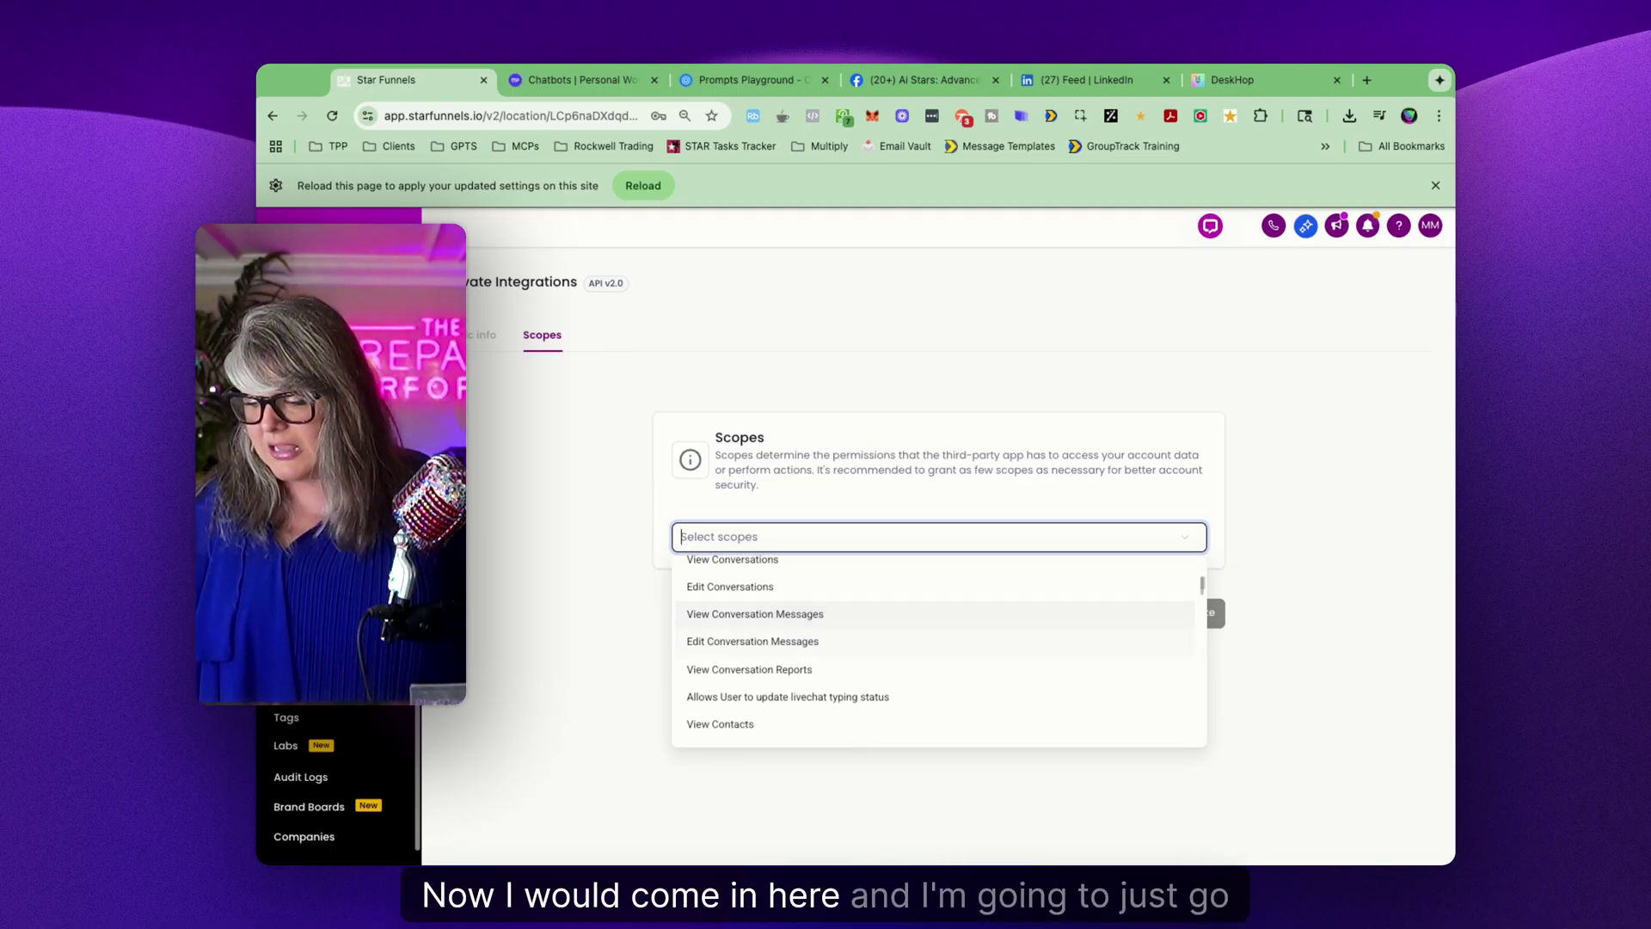
- Grant View Contacts plus the conversation, conversation message and conversation report scopes
text(conta)
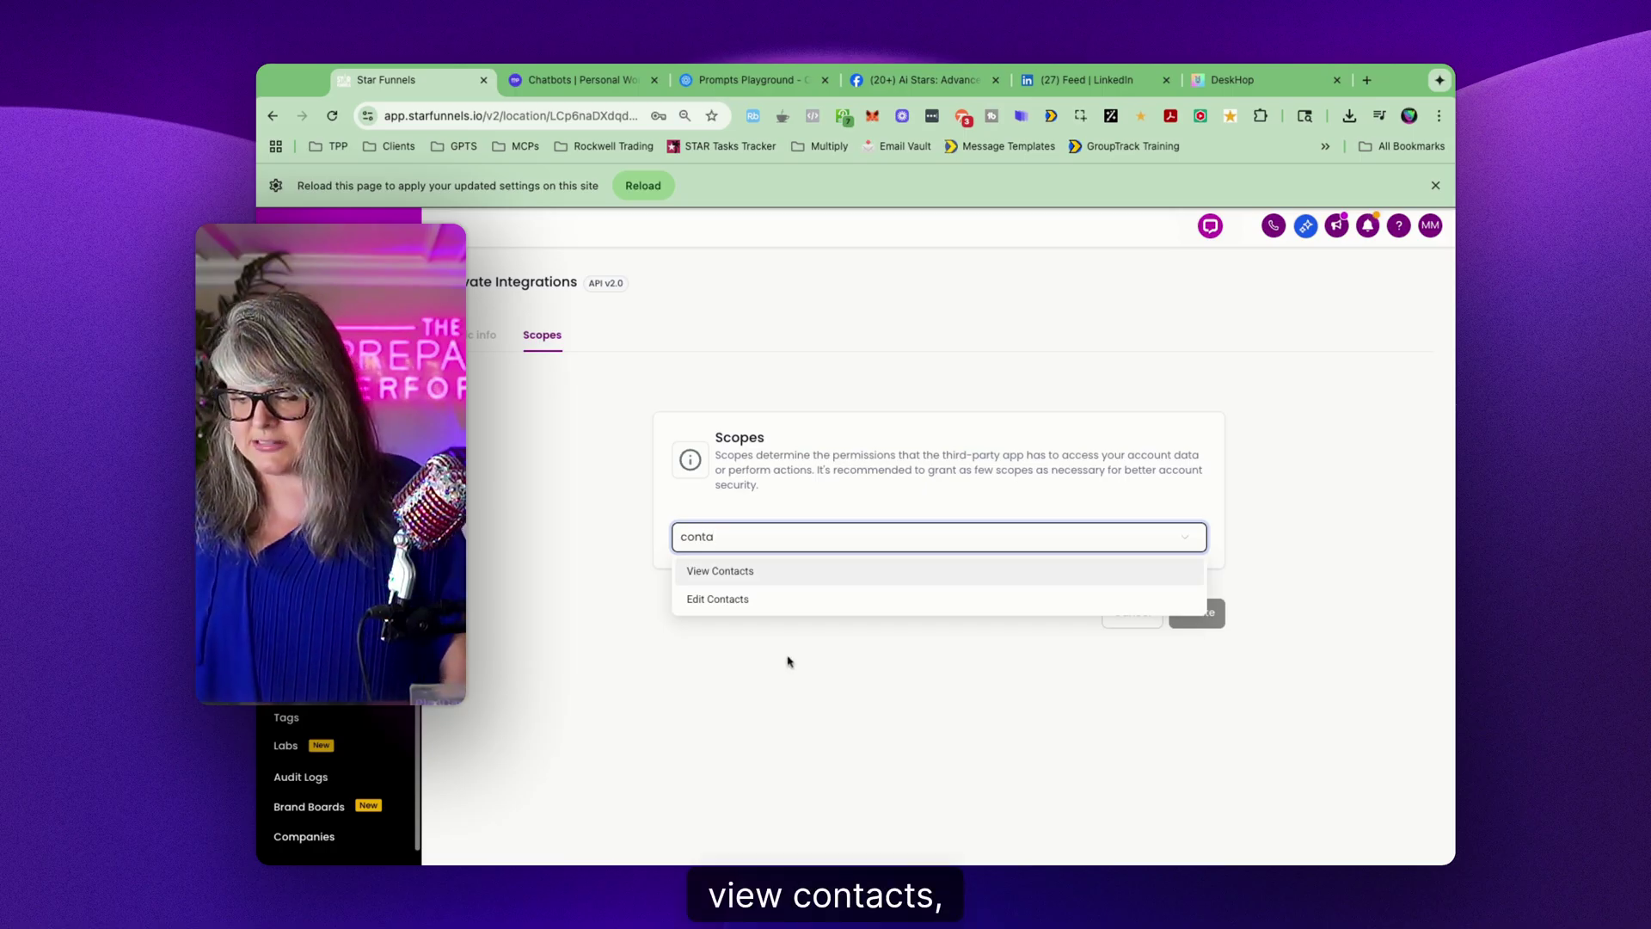
click(724, 573)
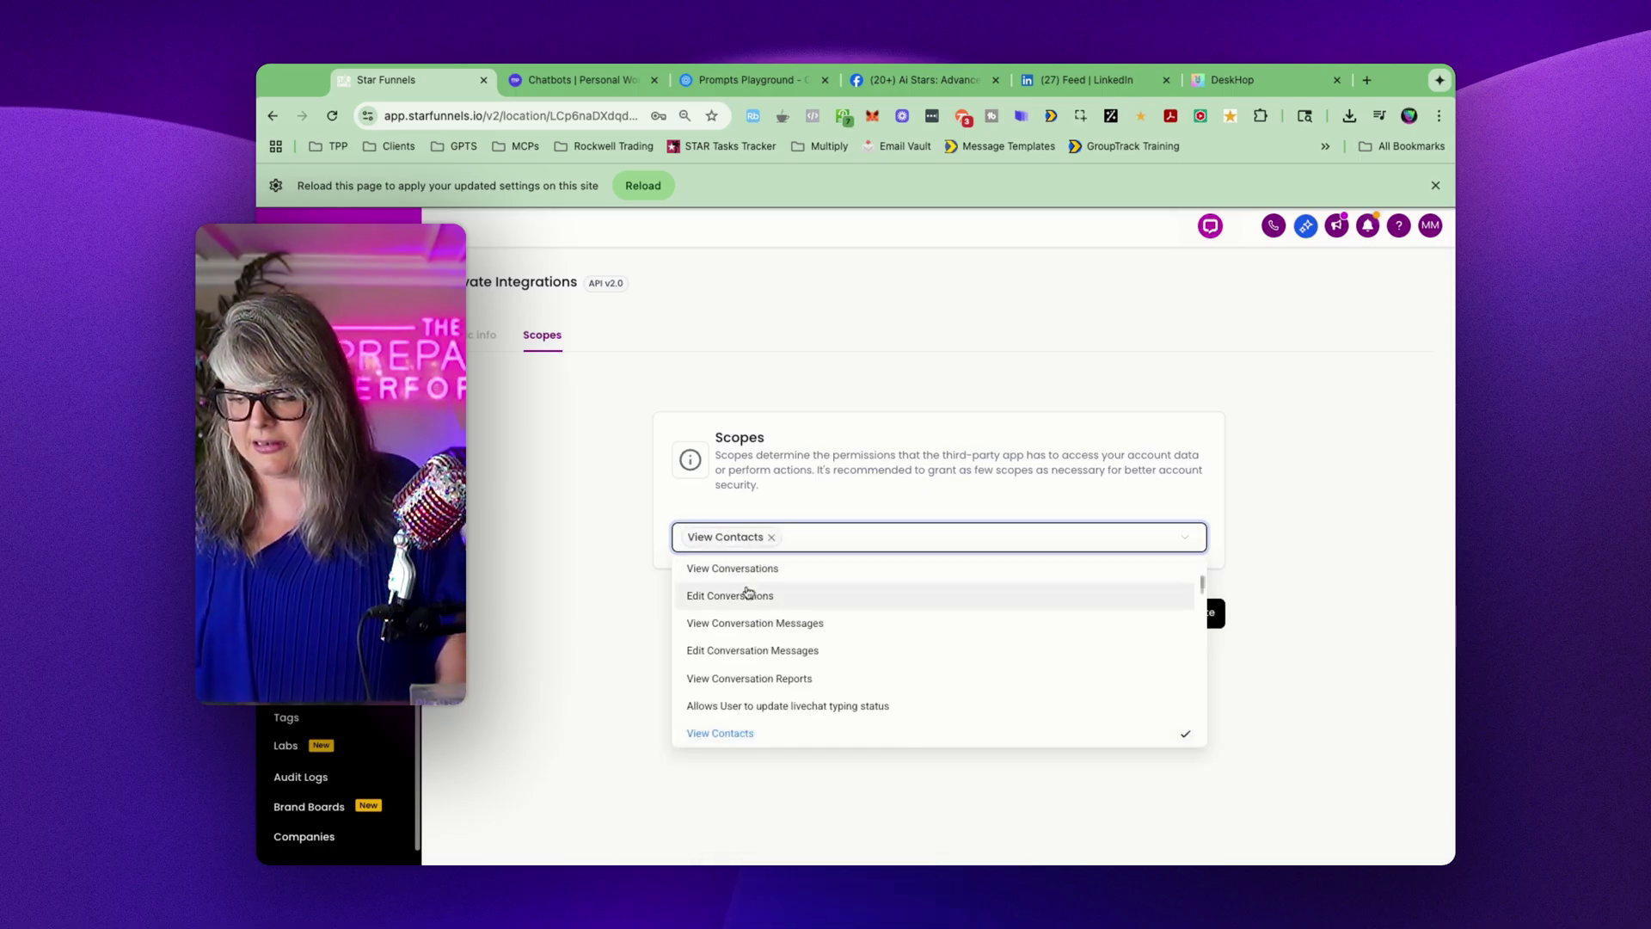
click(748, 569)
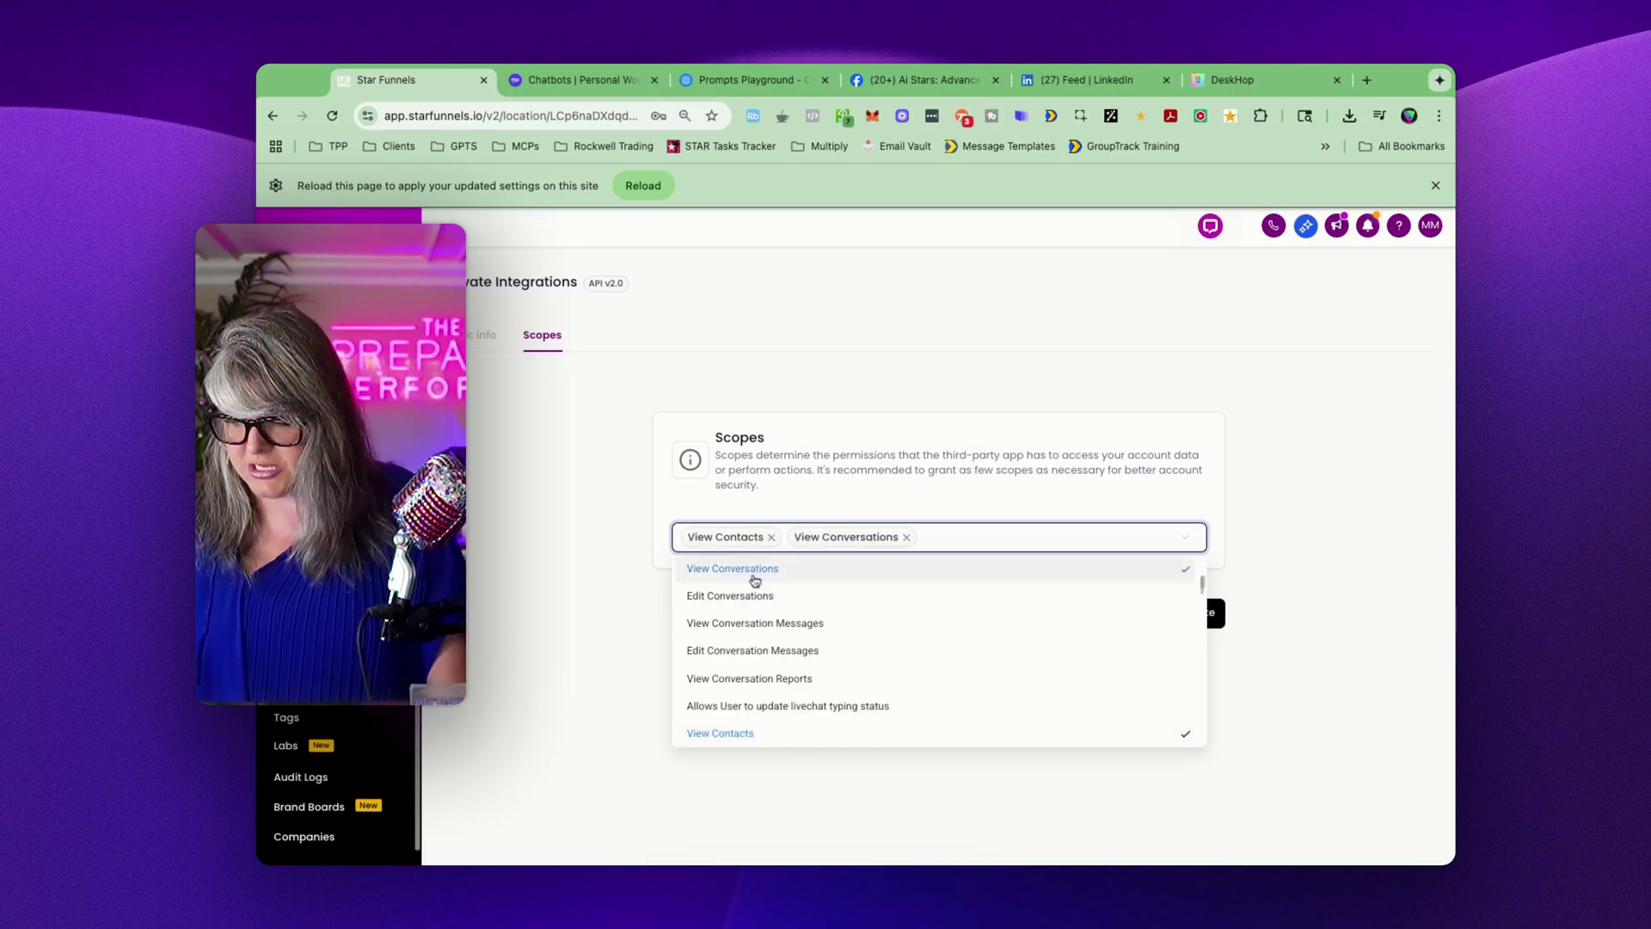
click(763, 599)
click(785, 622)
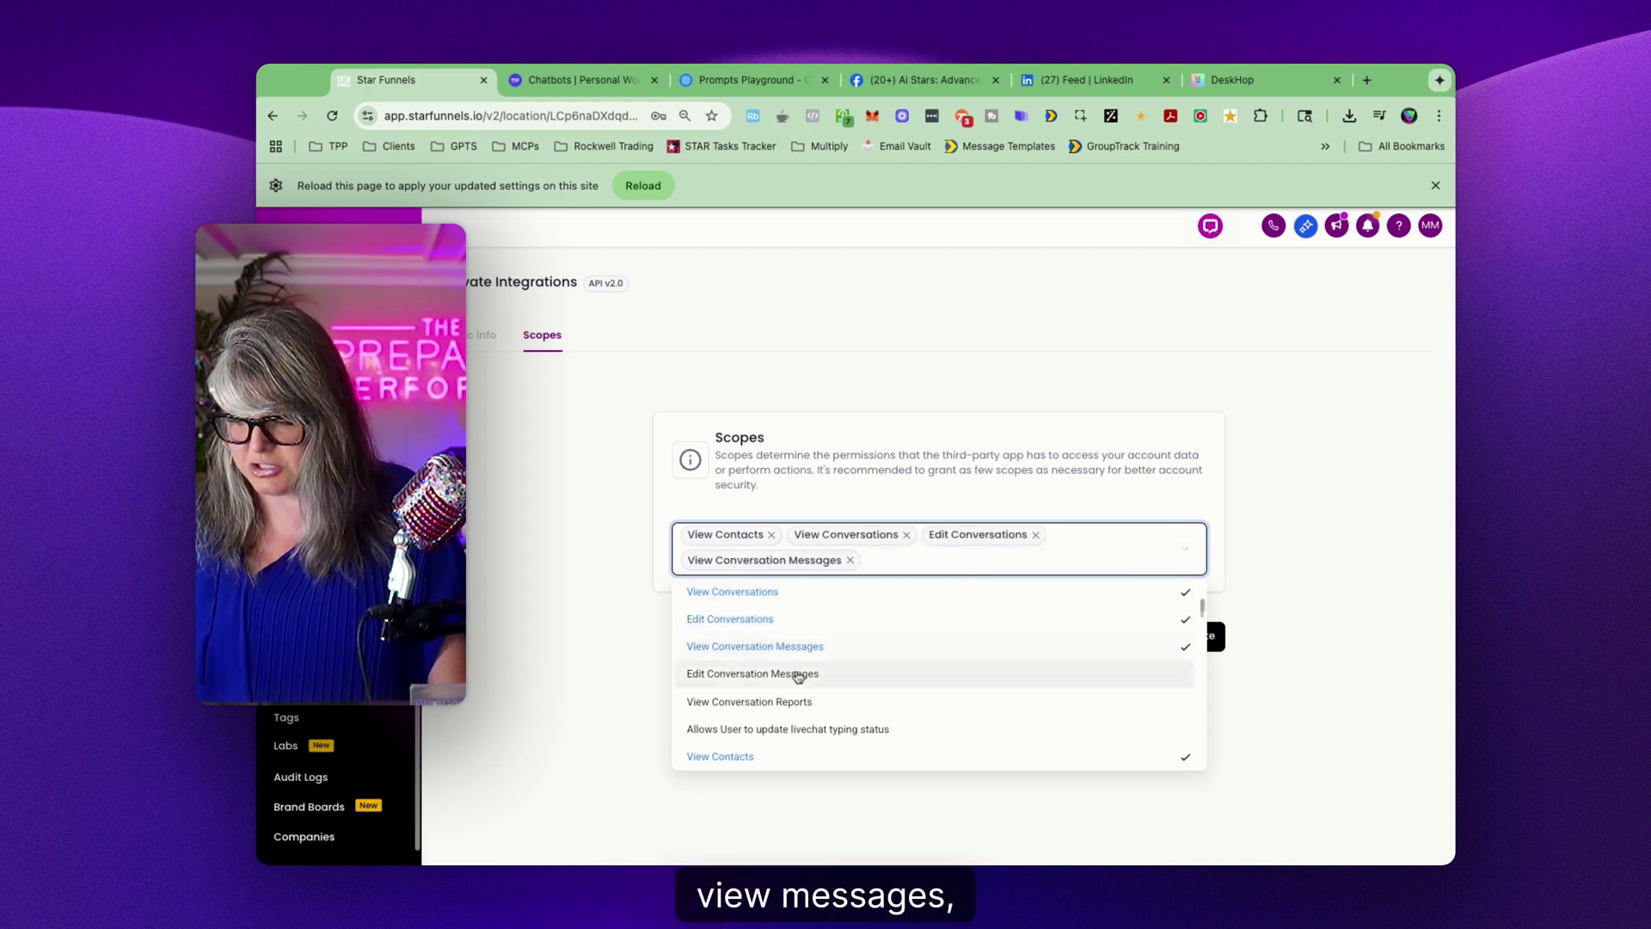
click(799, 676)
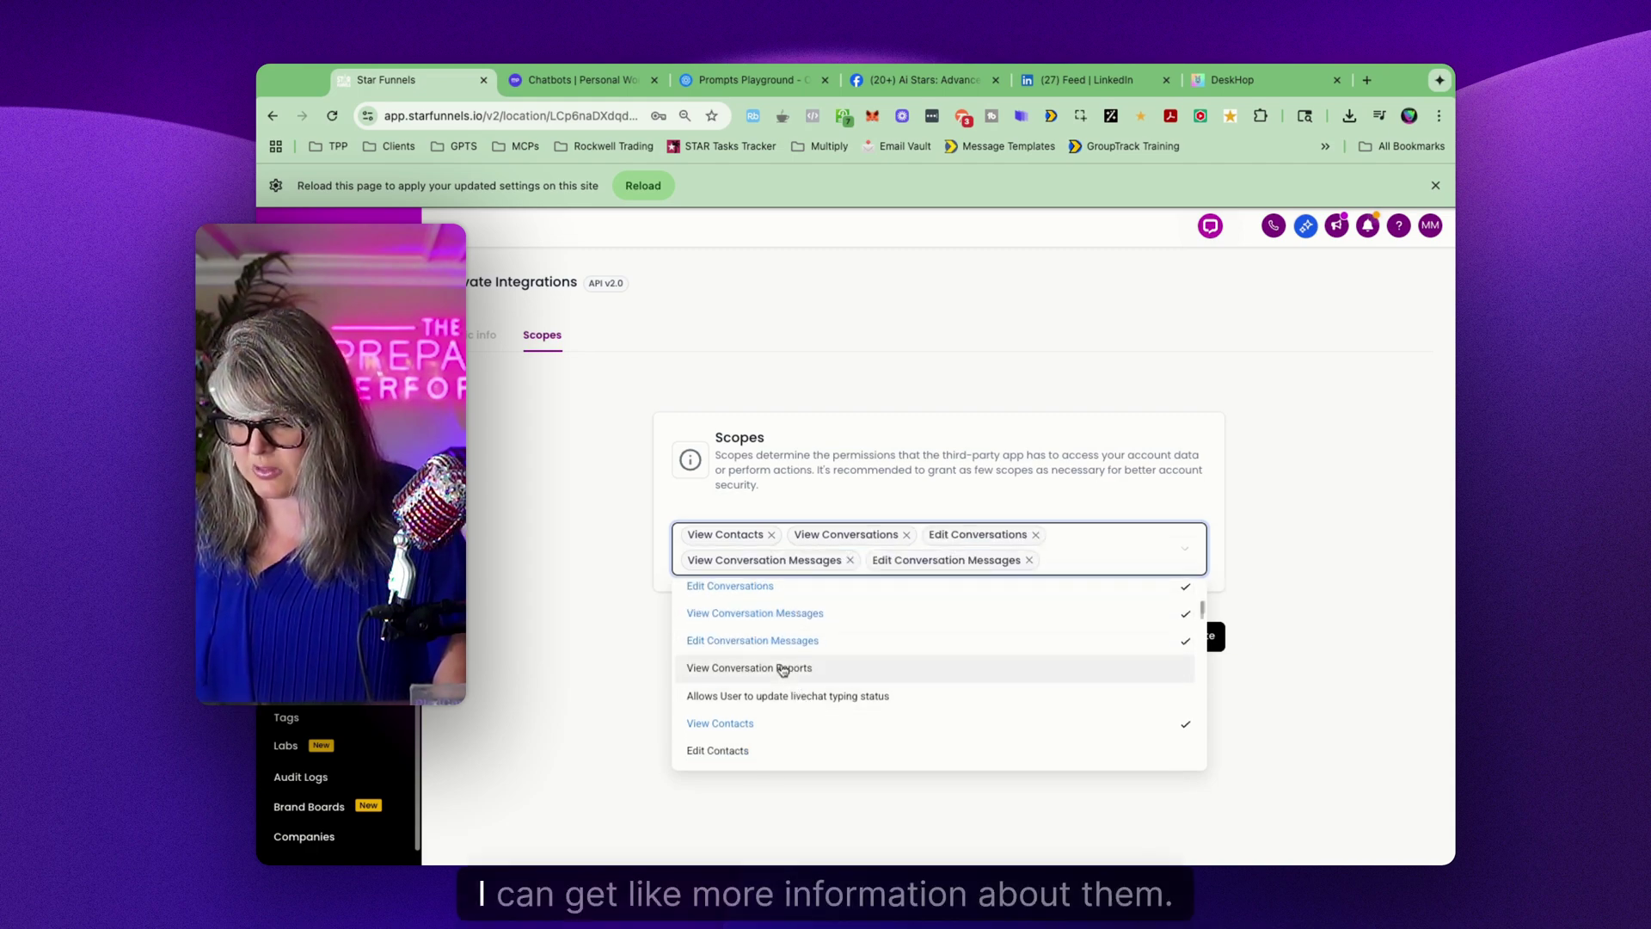
click(785, 670)
- Add the View LC Email scope and close the scopes list
scroll(811, 714, down, 1)
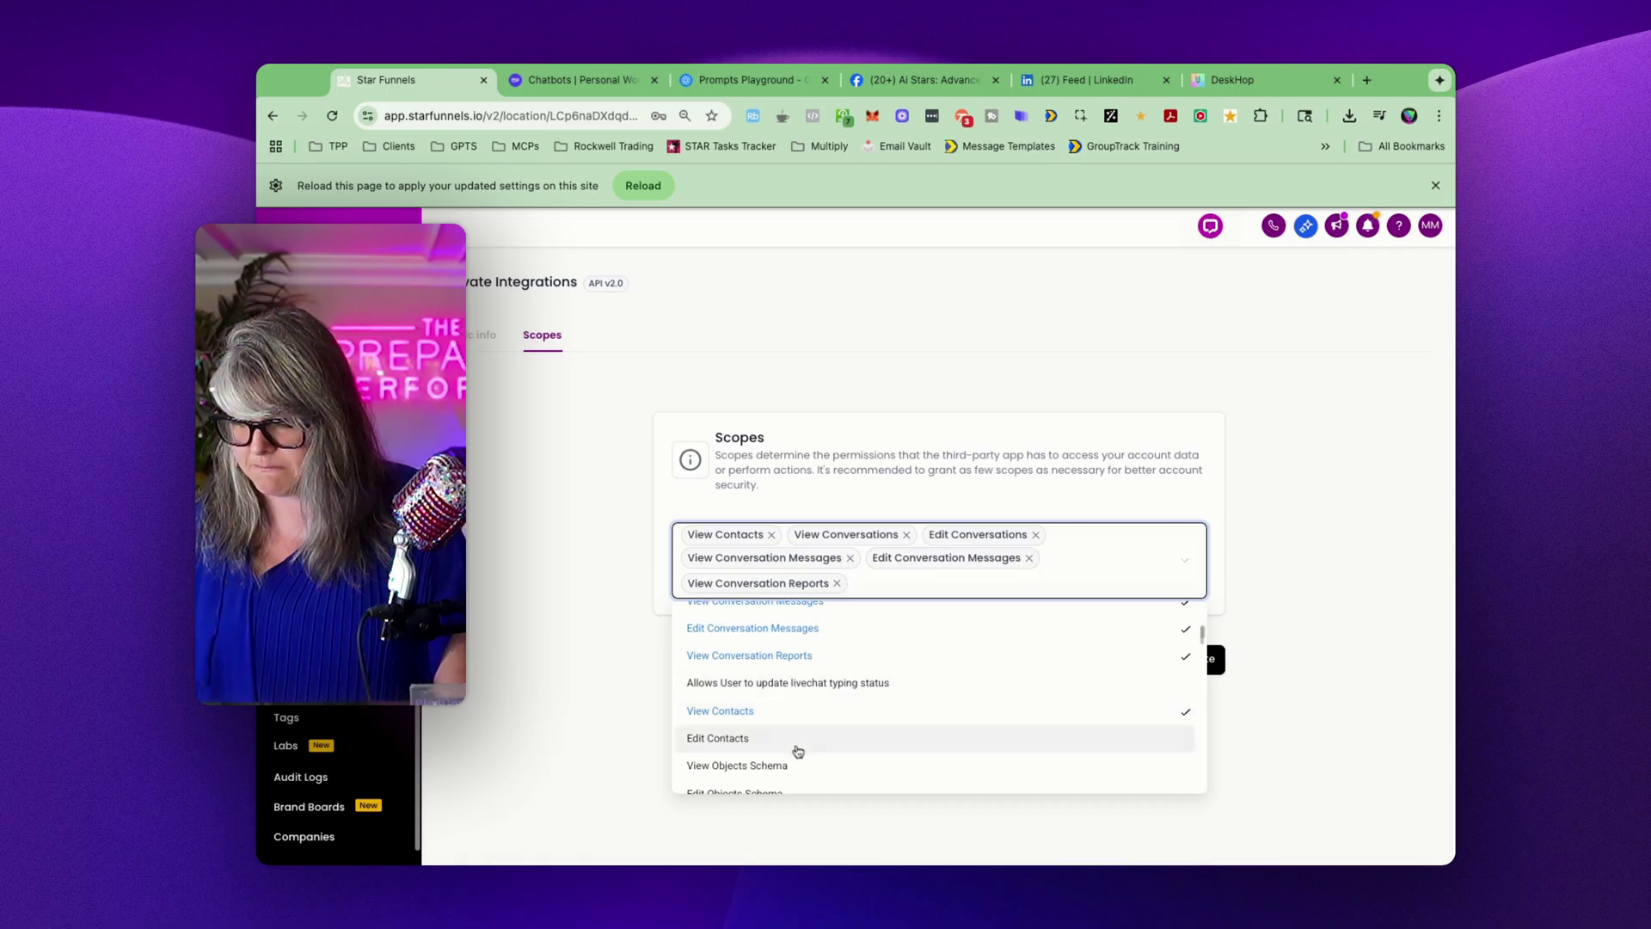
scroll(798, 754, down, 1)
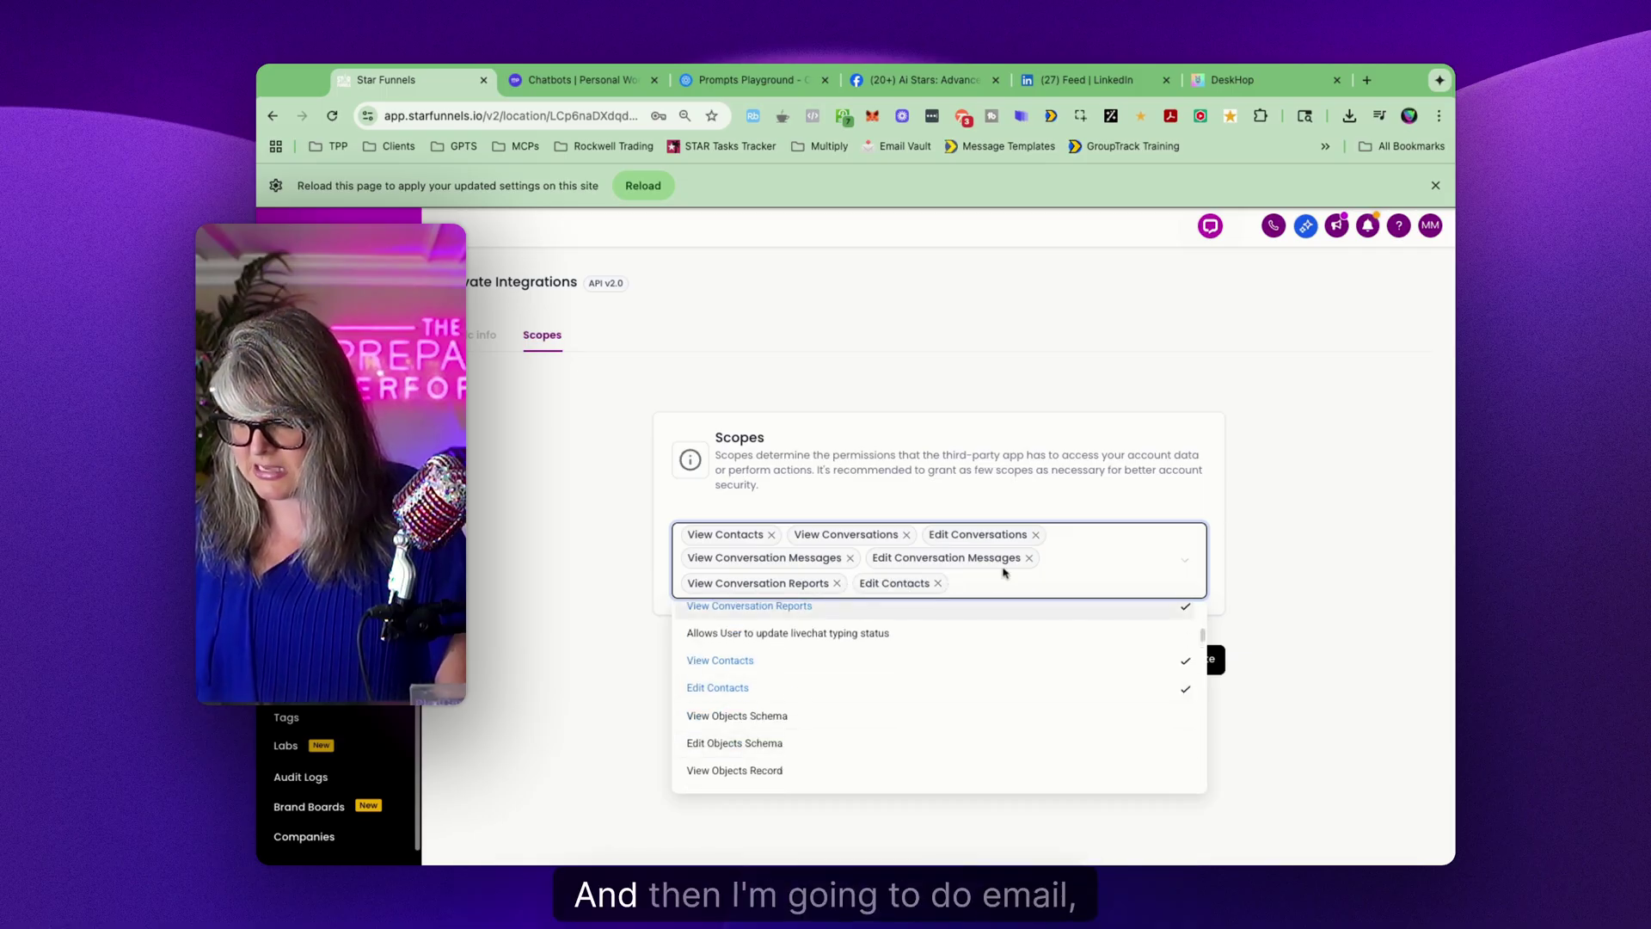
text(ema)
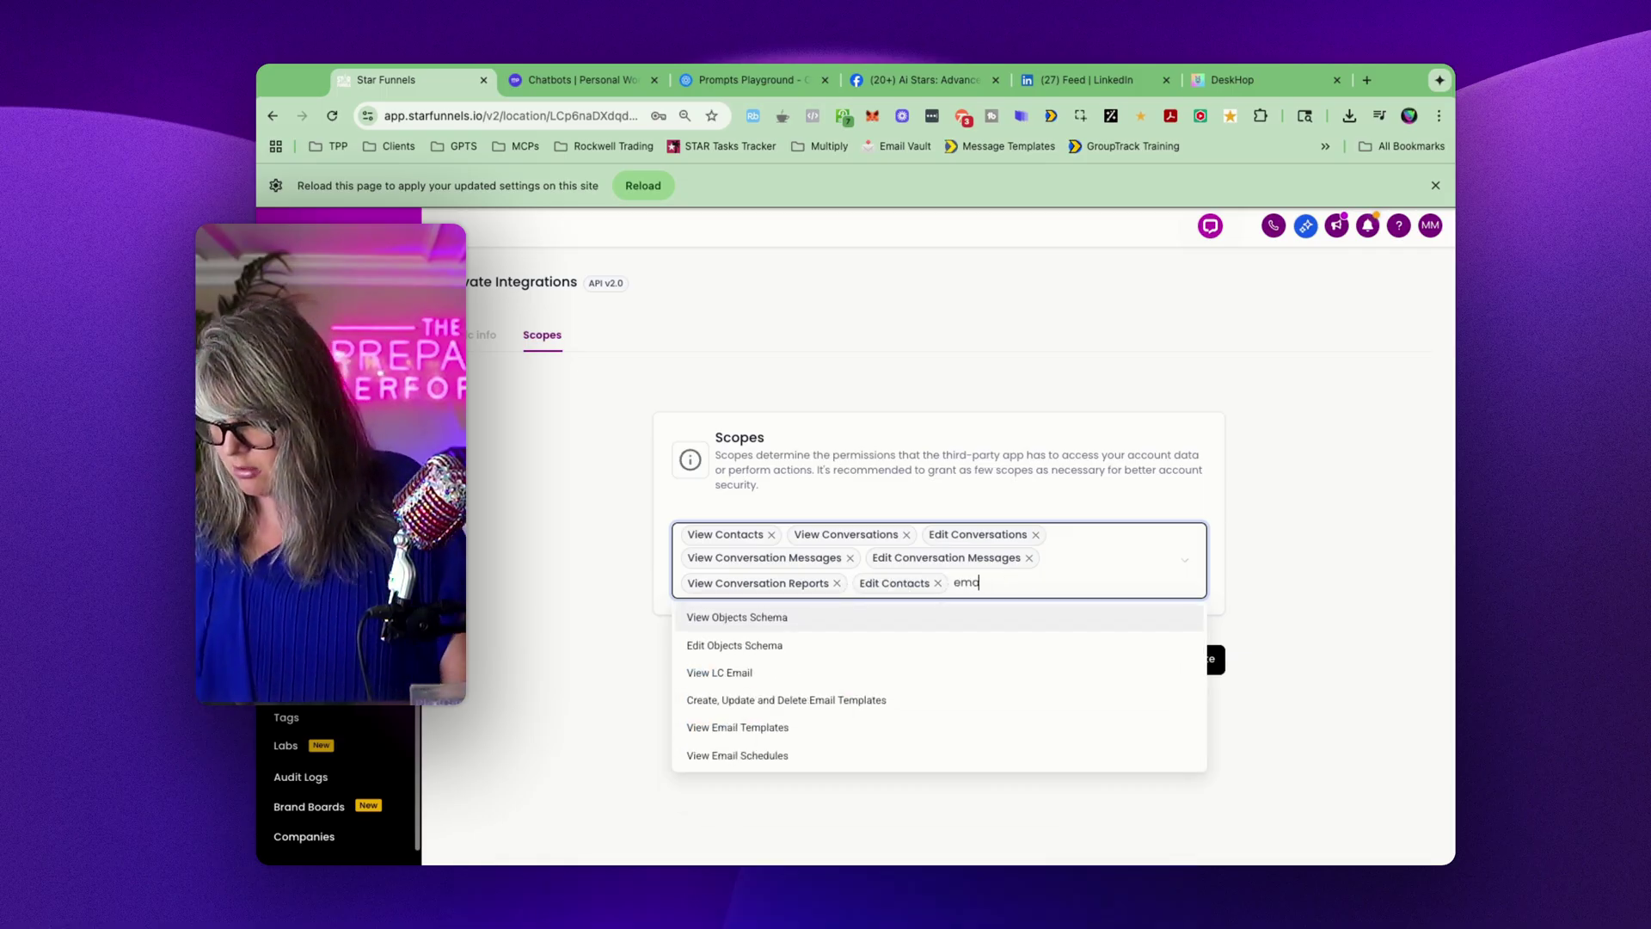
click(783, 674)
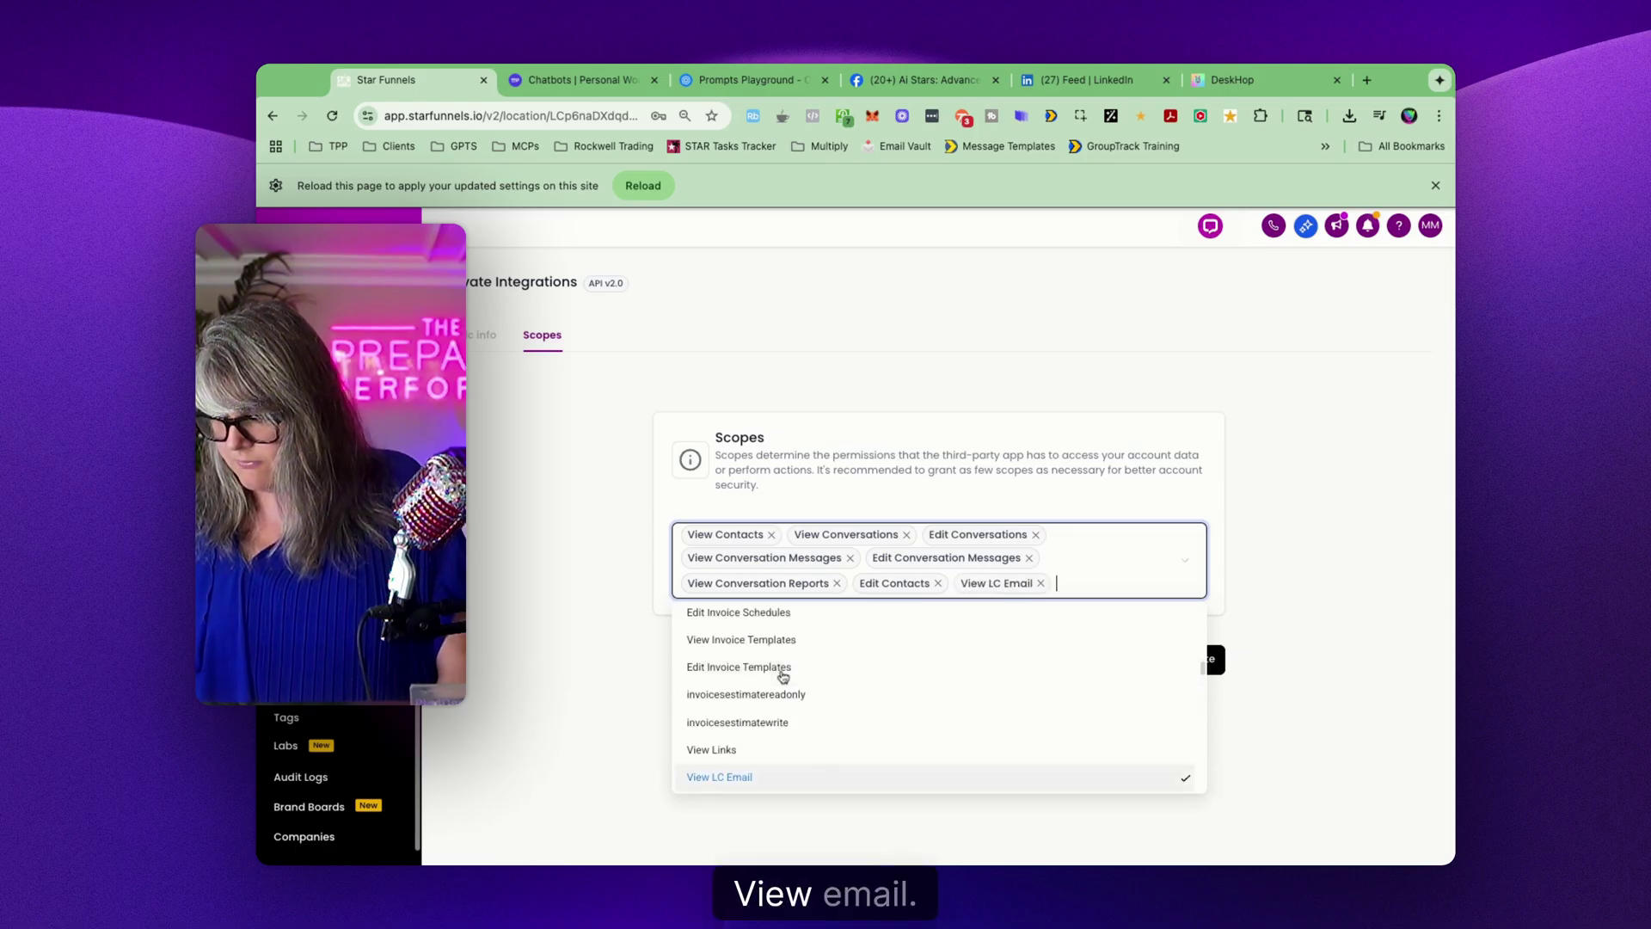
scroll(821, 727, down, 3)
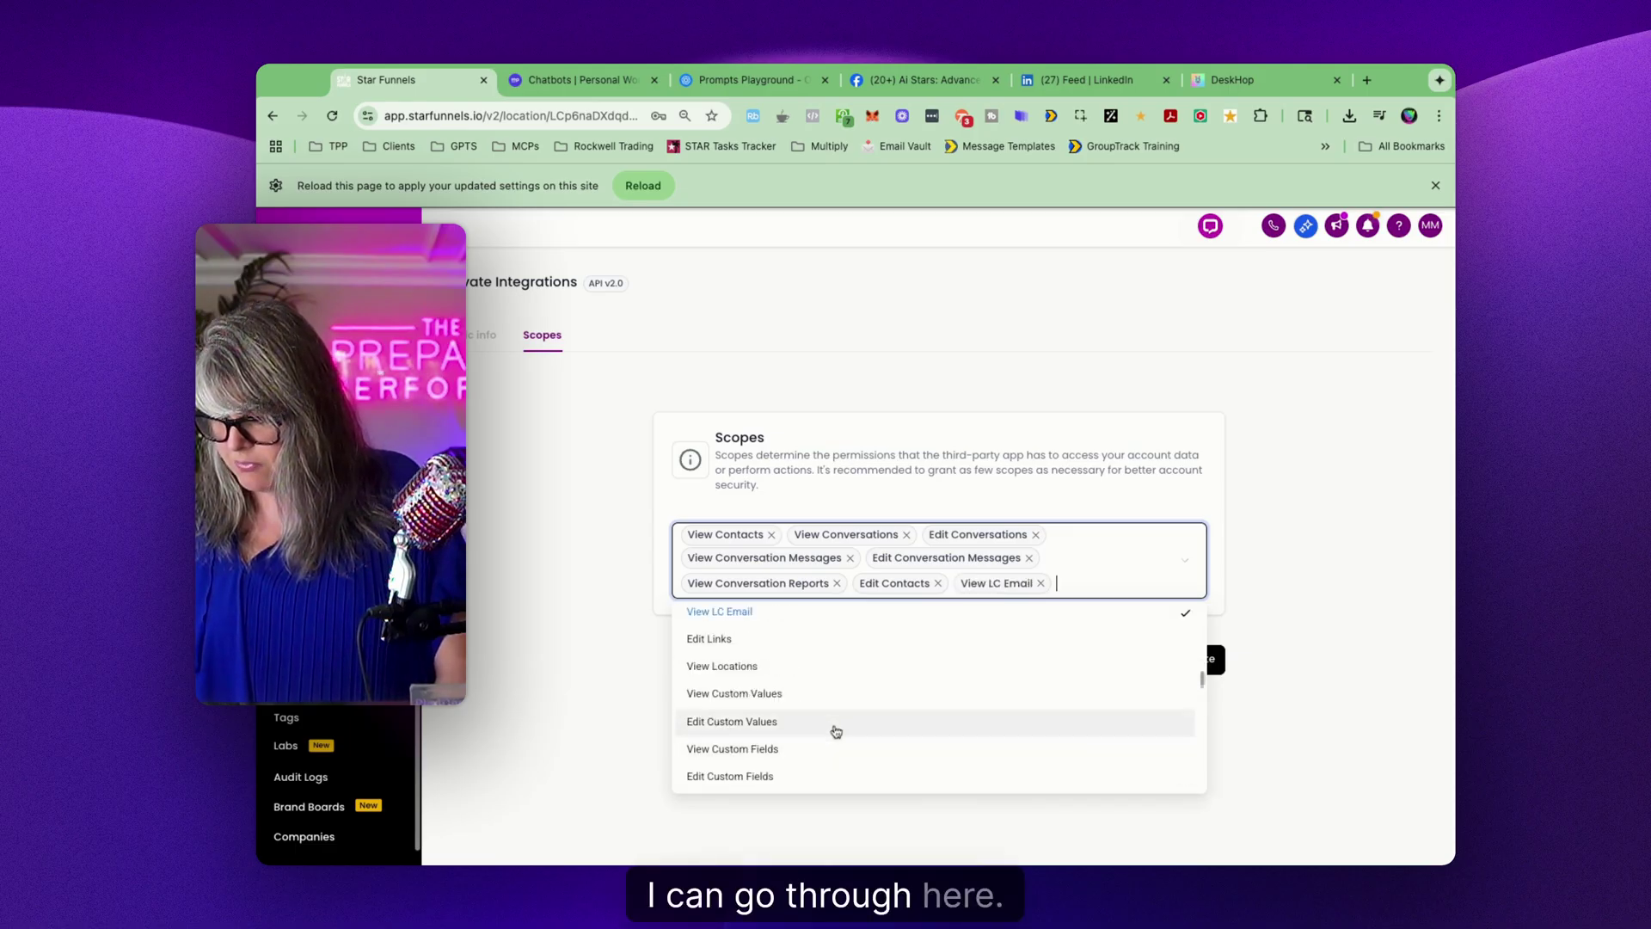
scroll(836, 732, down, 1)
text(email)
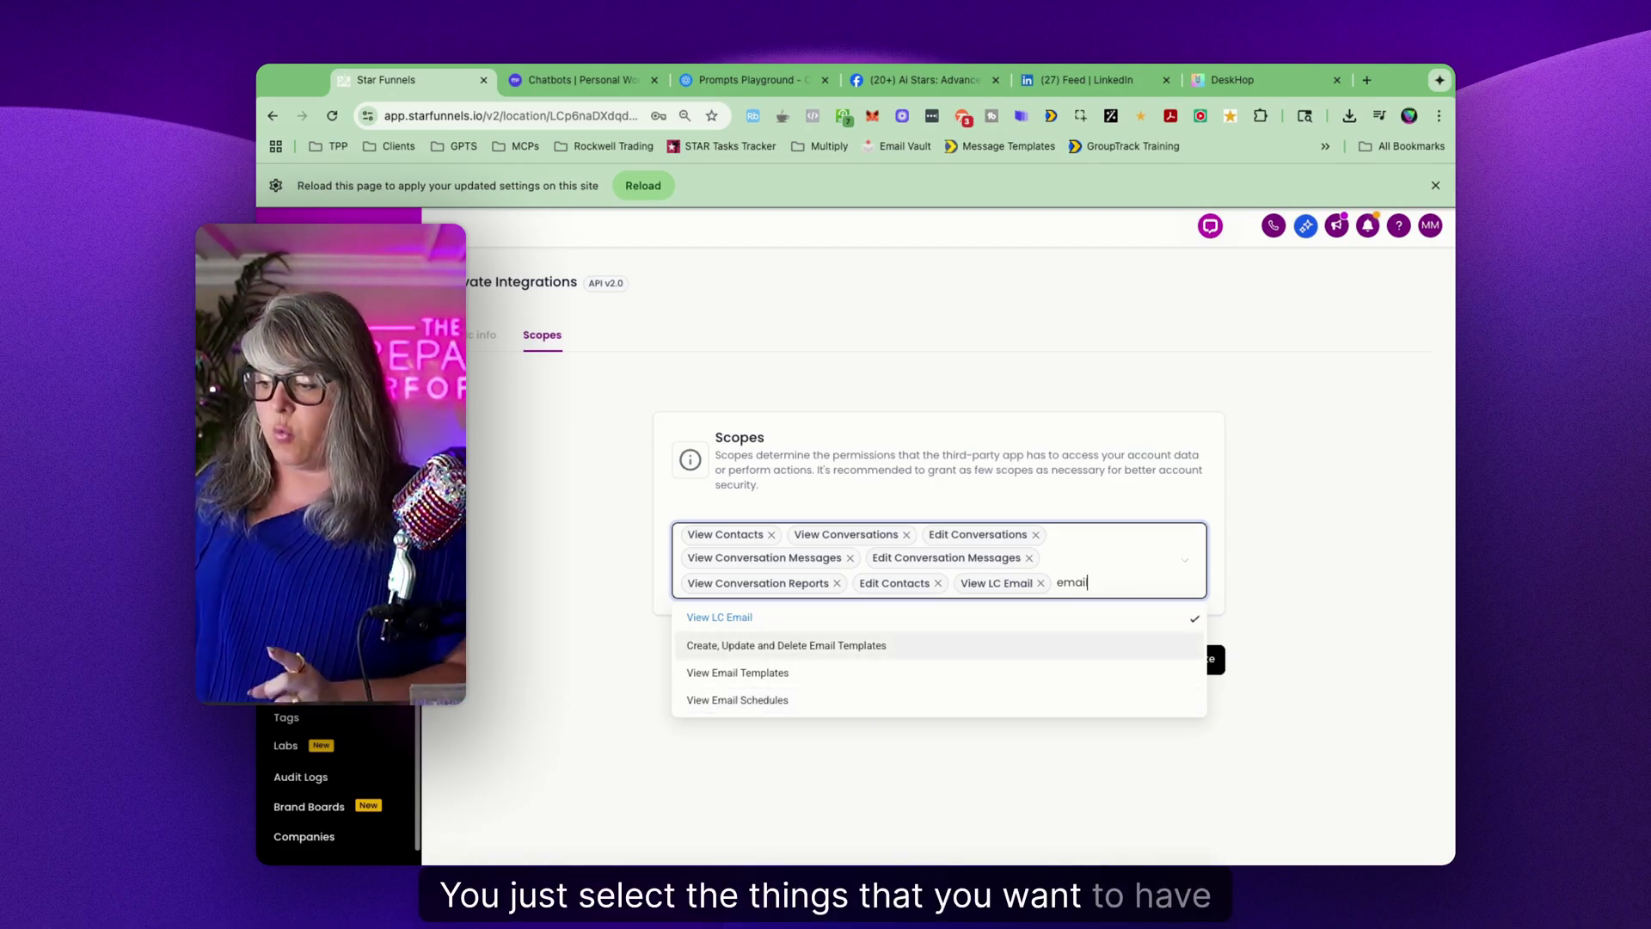
key(Escape)
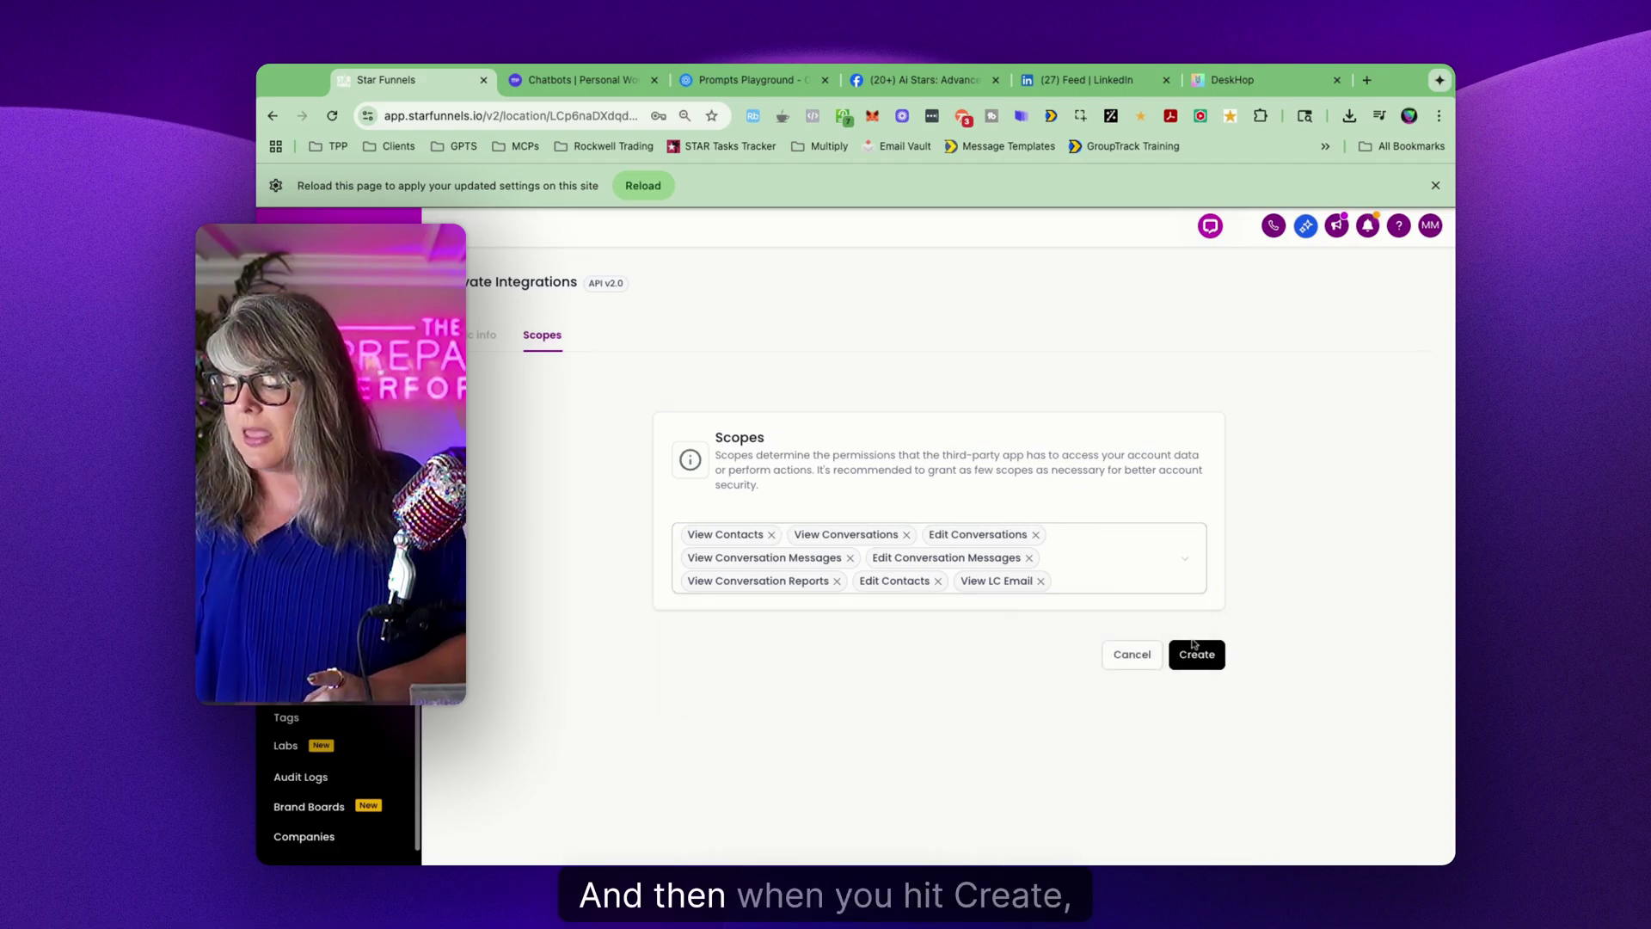
- Create the Contacts integration, copy its new access token, and return to the integrations list
click(1194, 652)
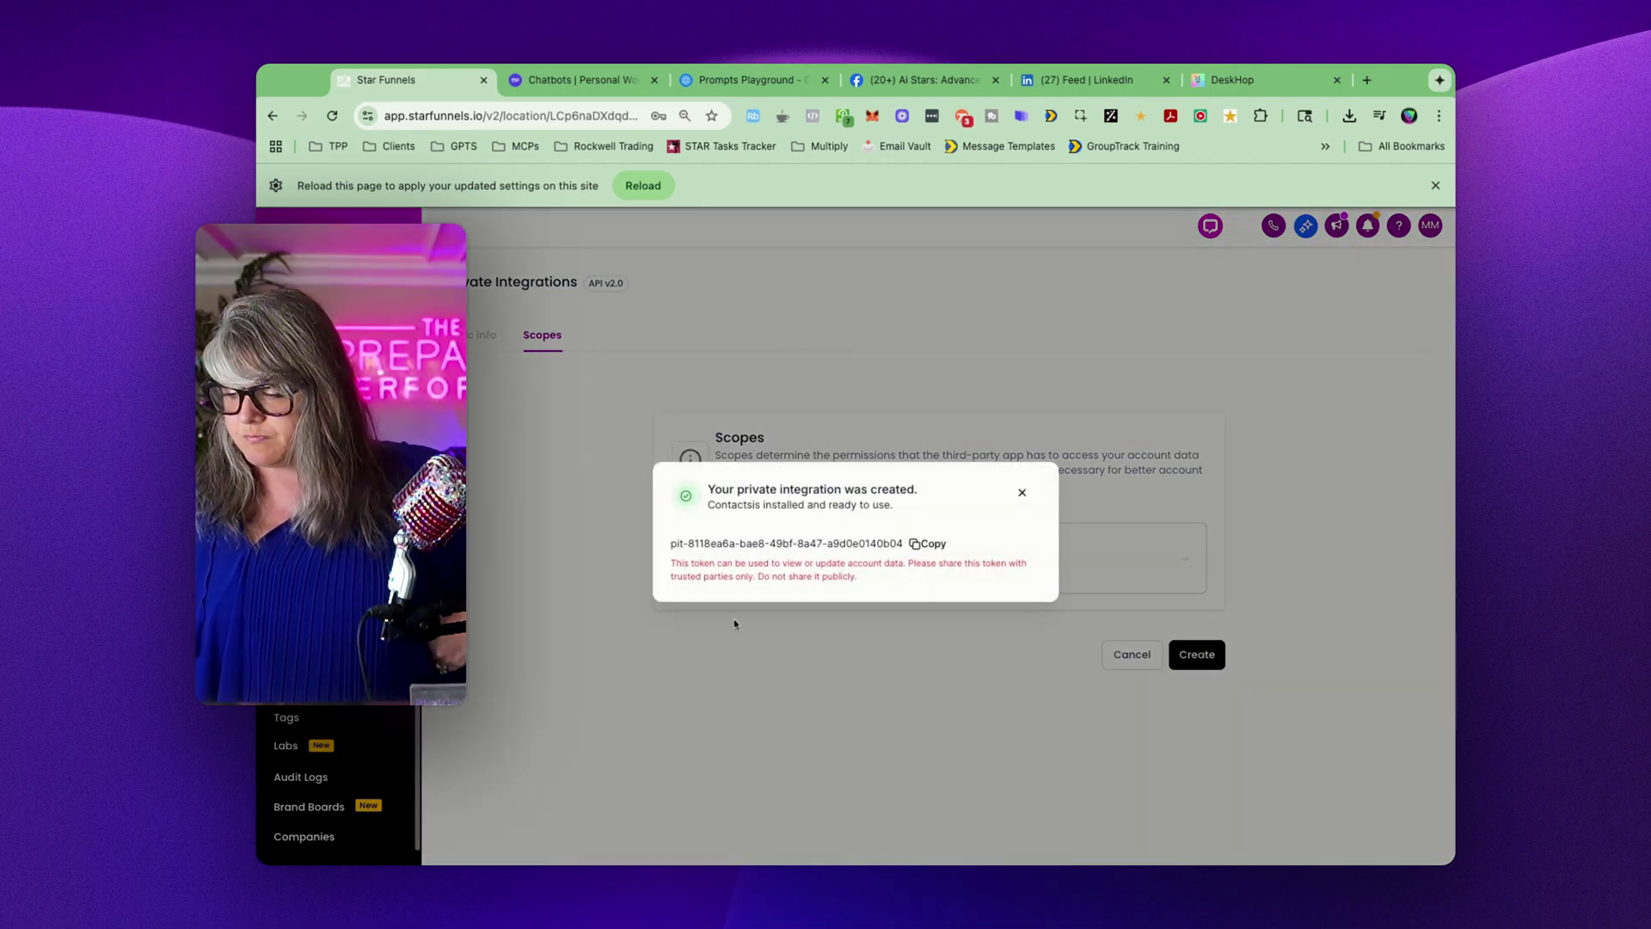
click(931, 549)
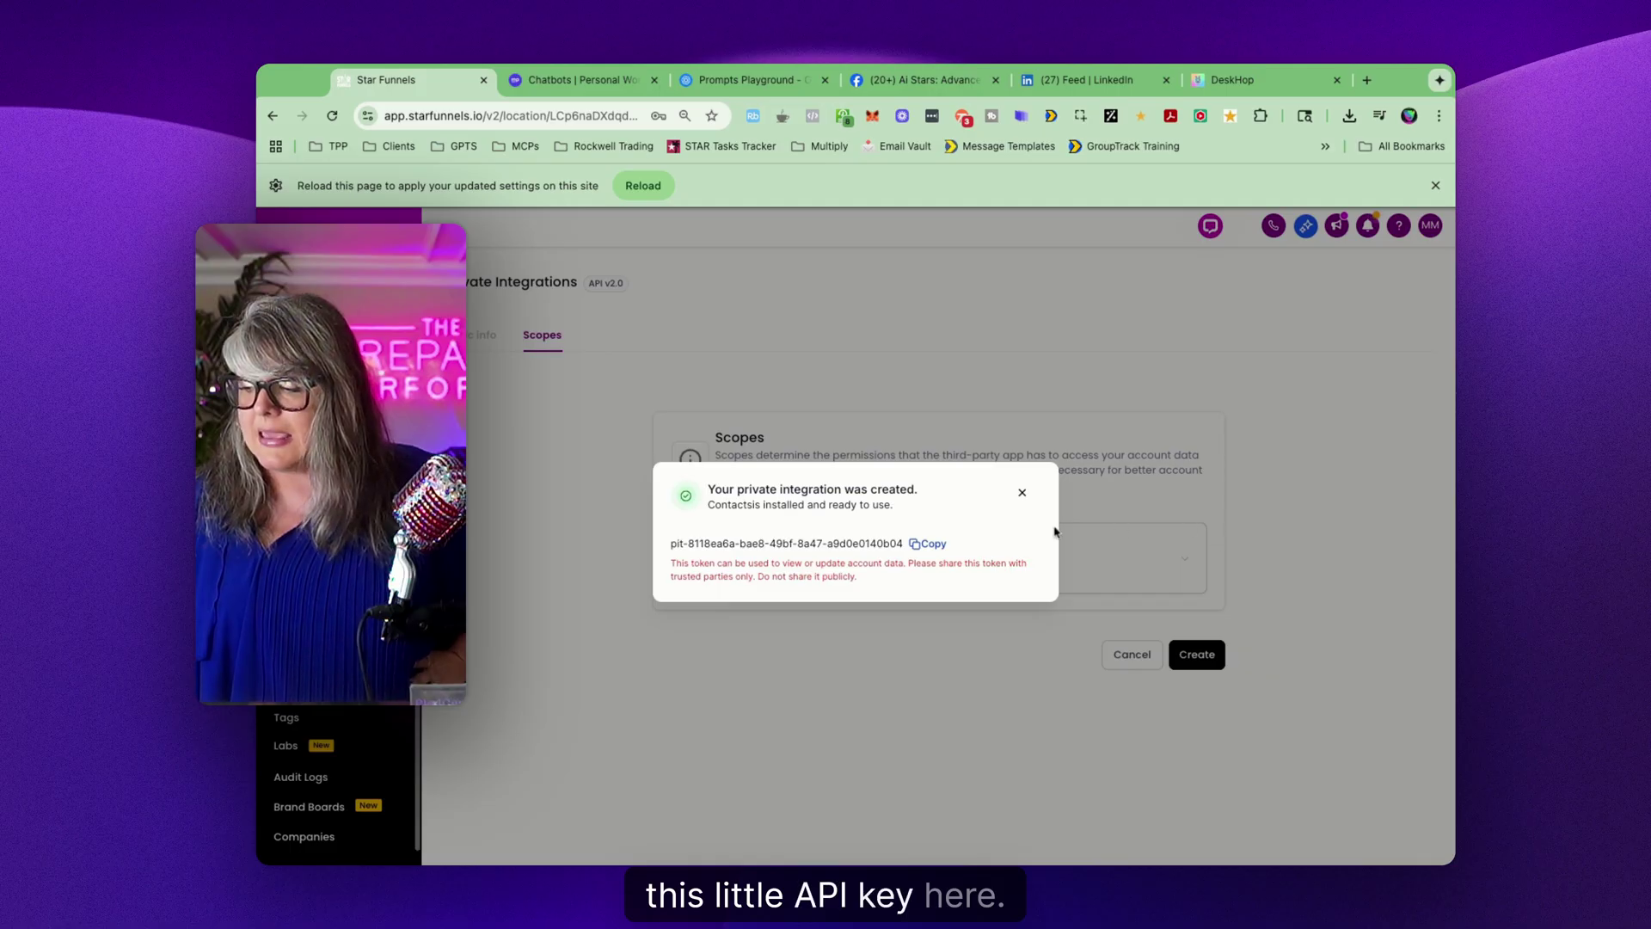
click(1021, 492)
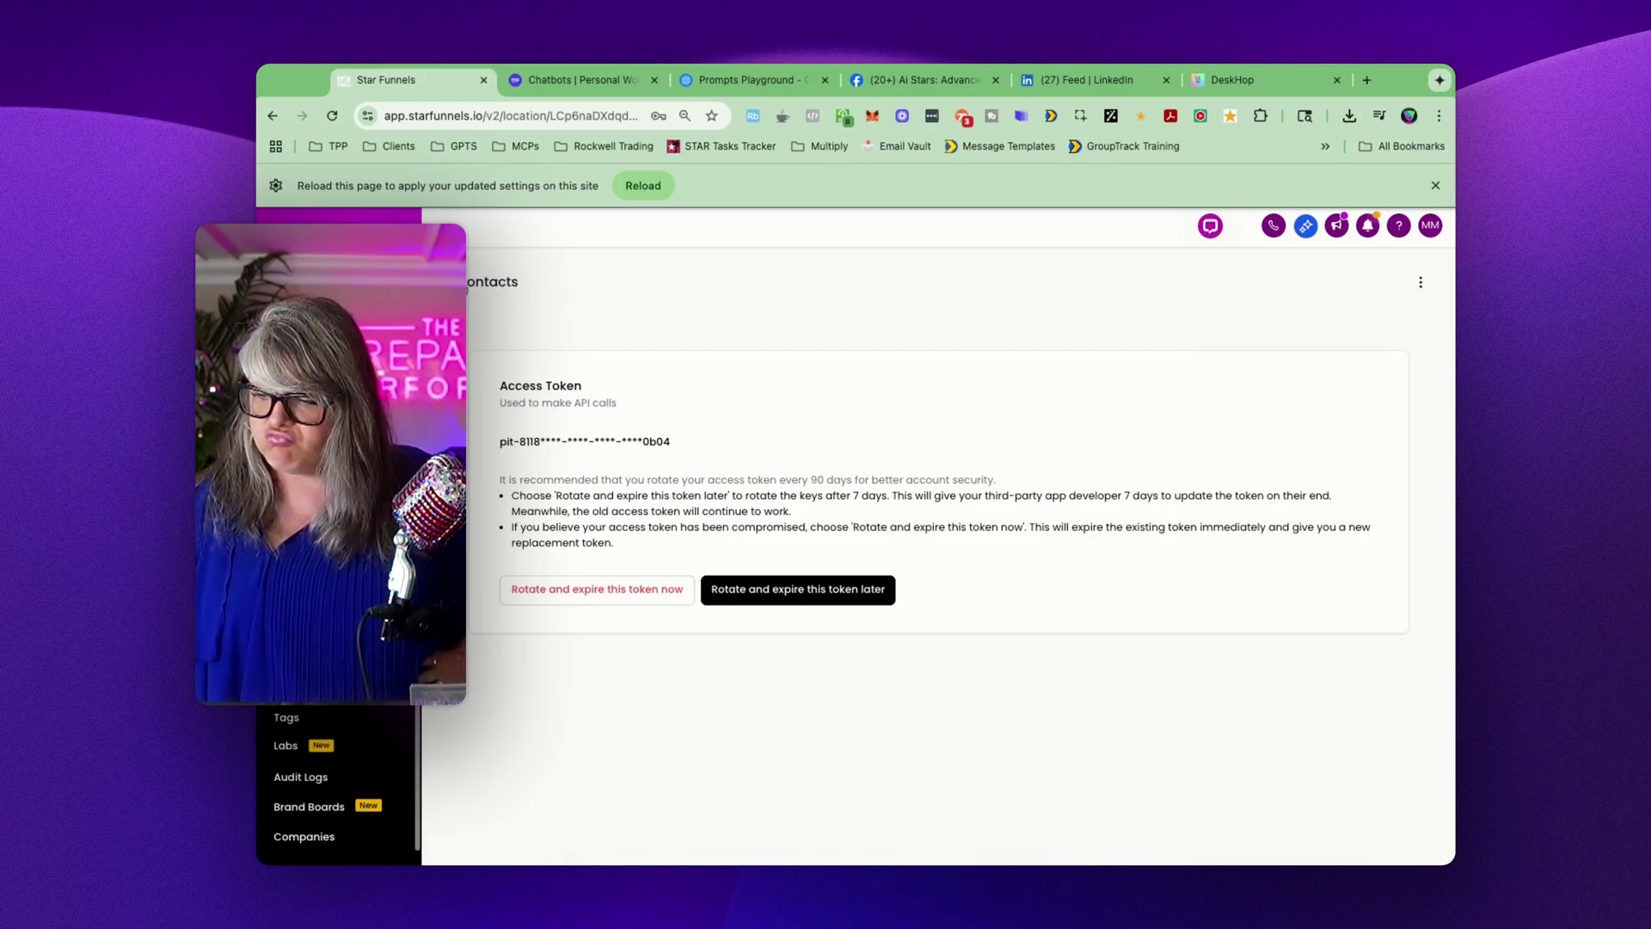
click(452, 289)
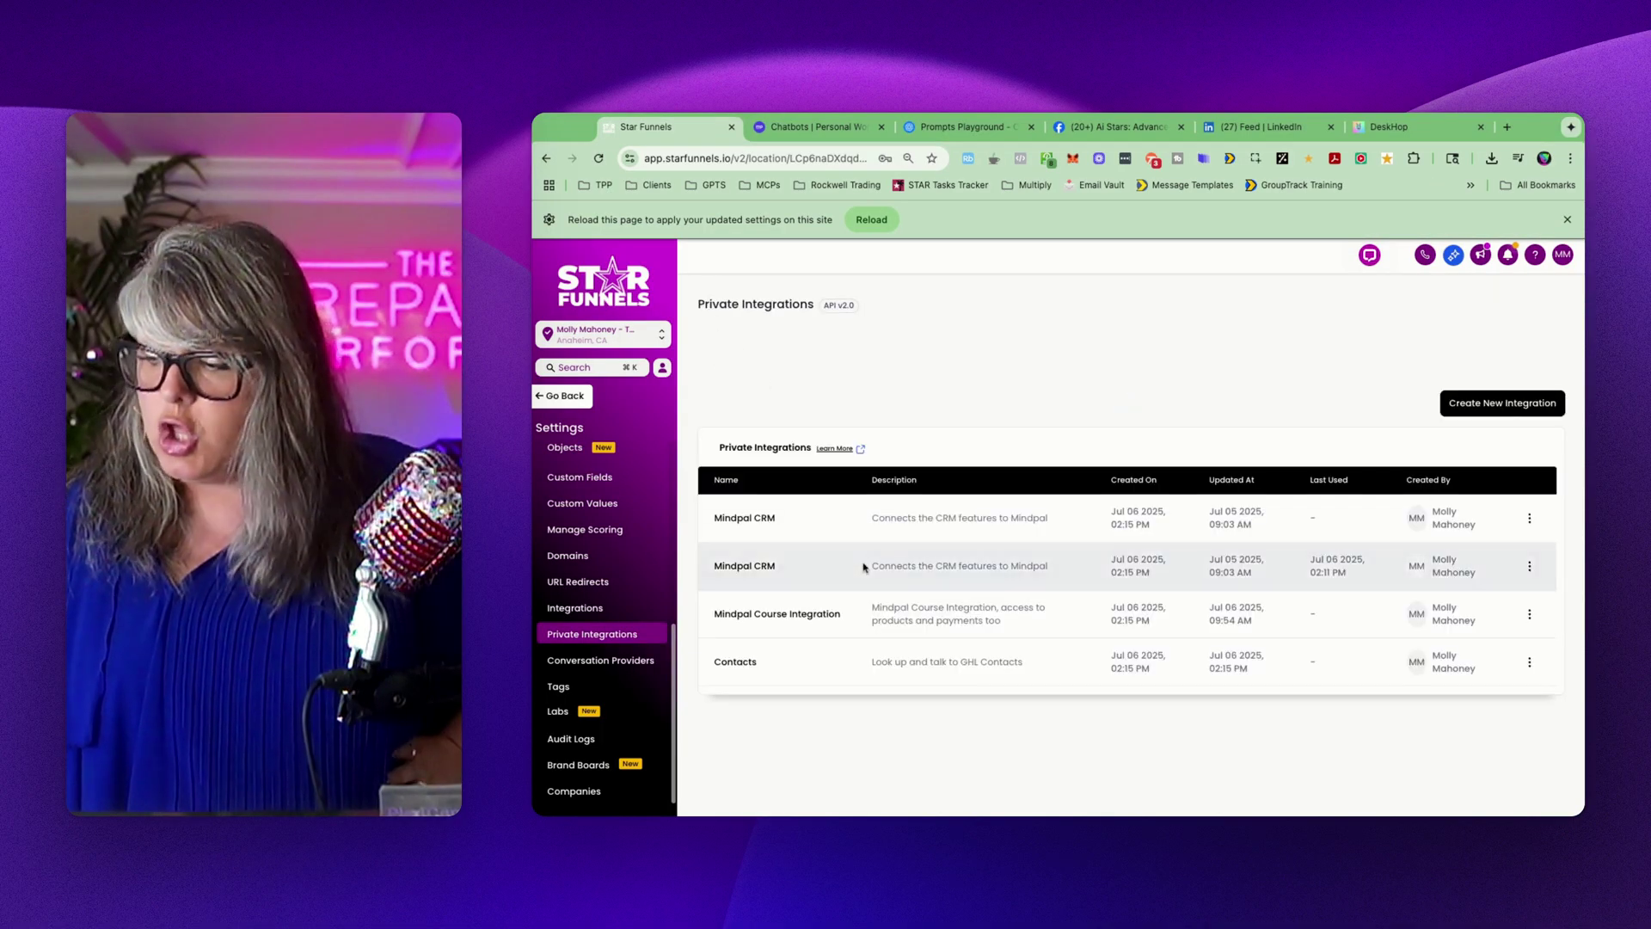
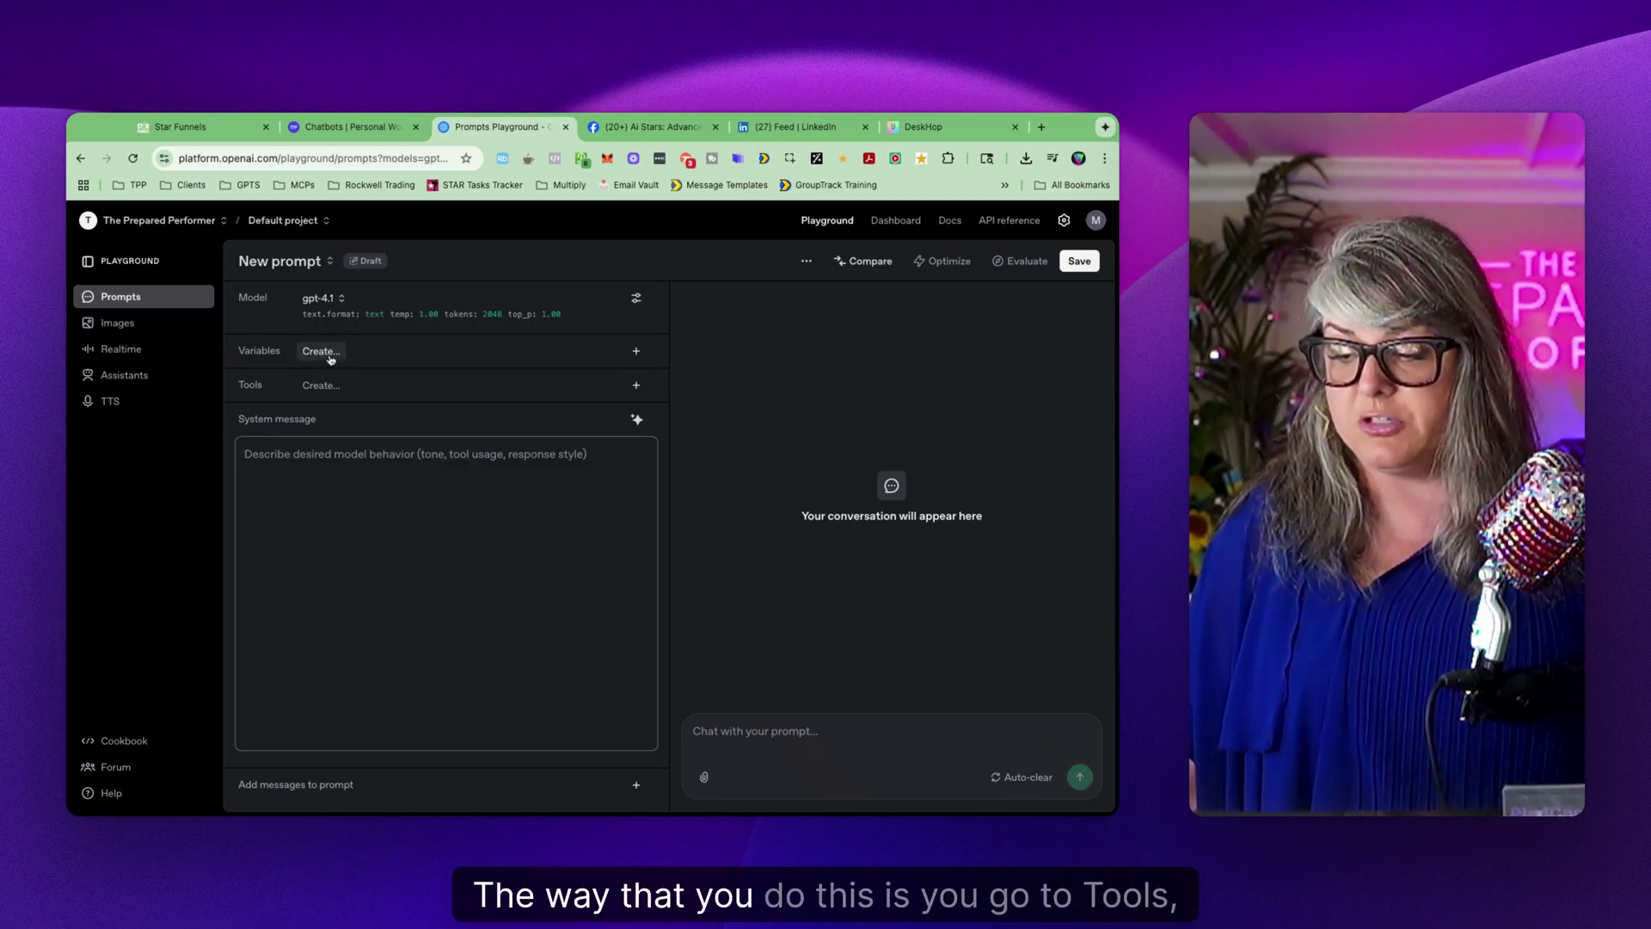
- Open the Connect to MCP Server form in OpenAI Playground's tools and check its URL and Label fields
click(637, 386)
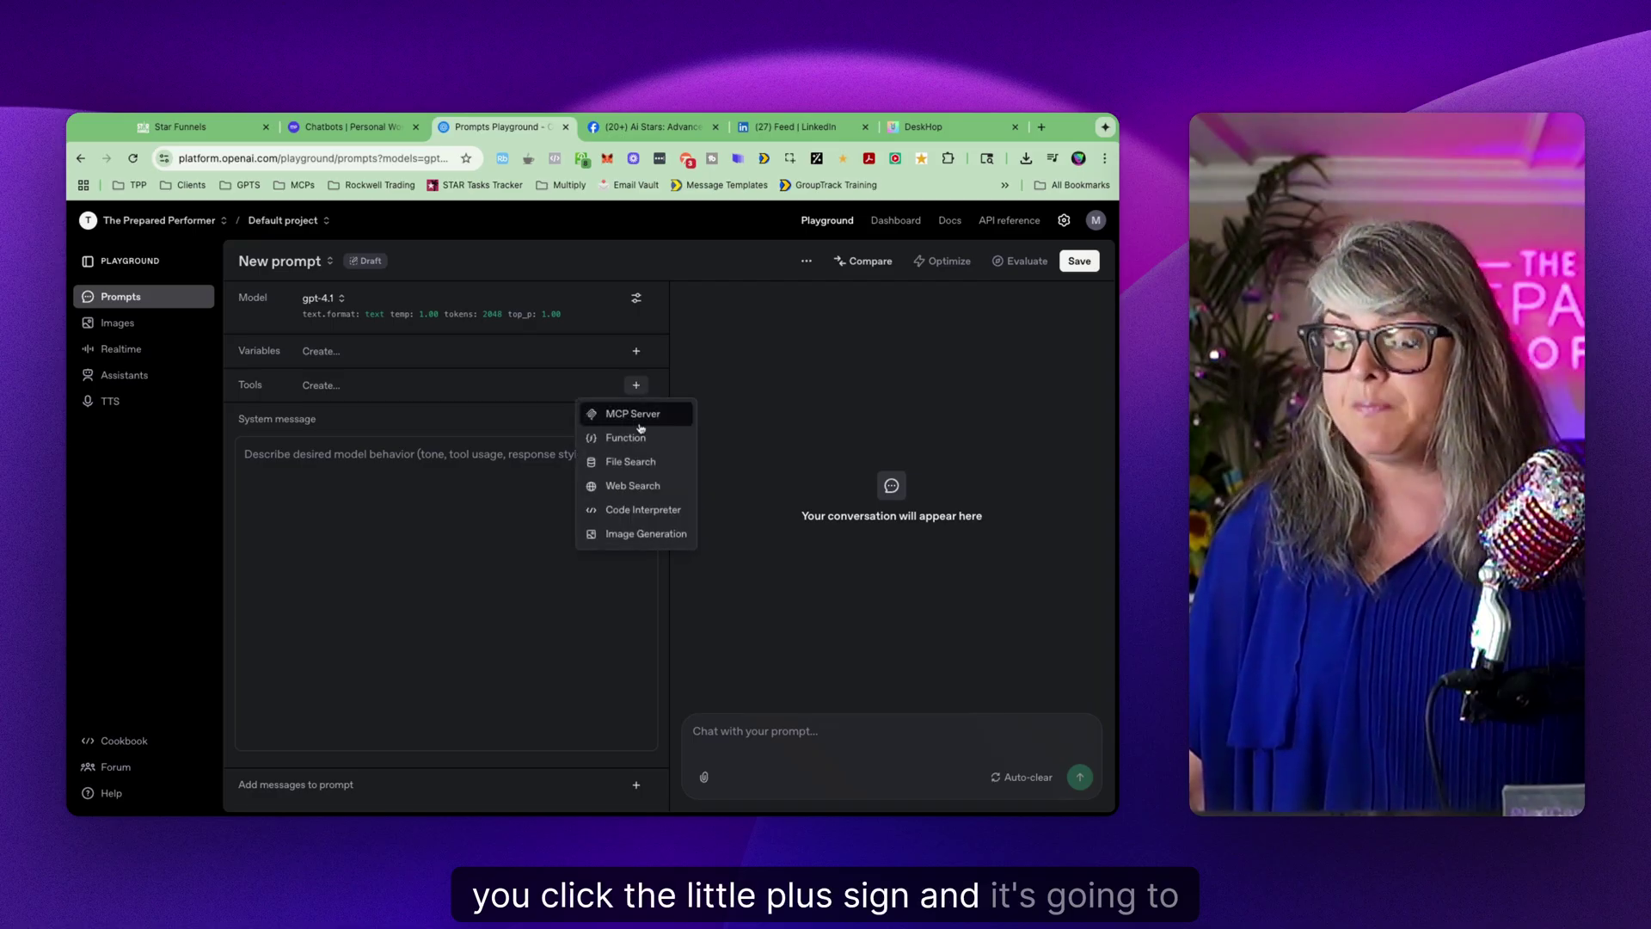
click(632, 417)
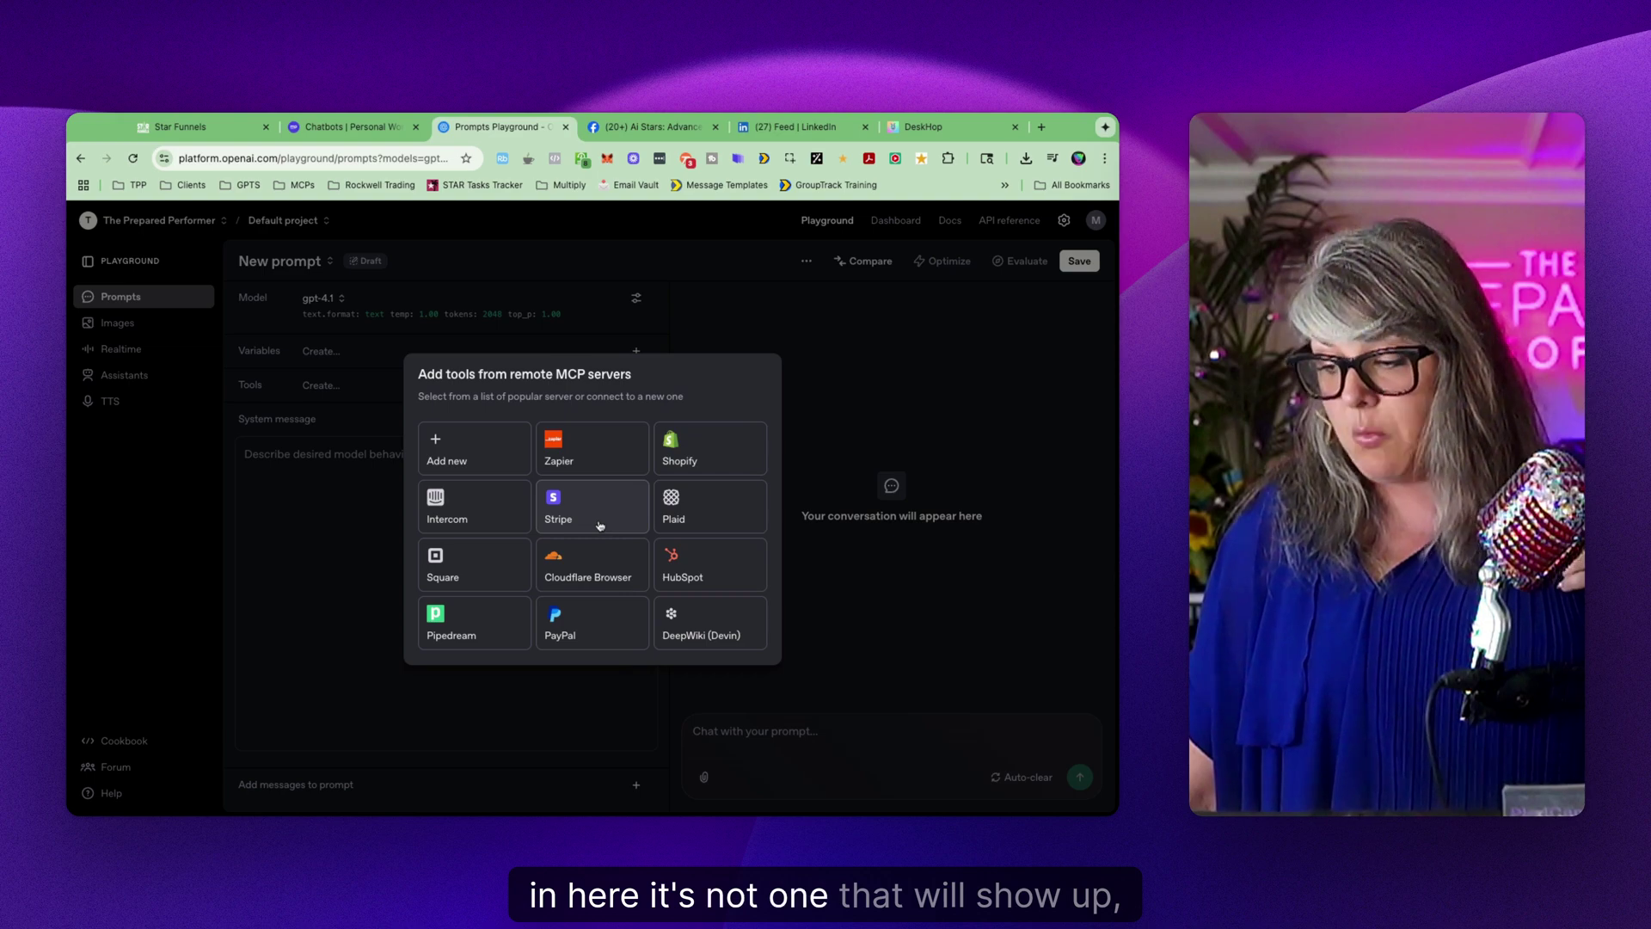
click(469, 451)
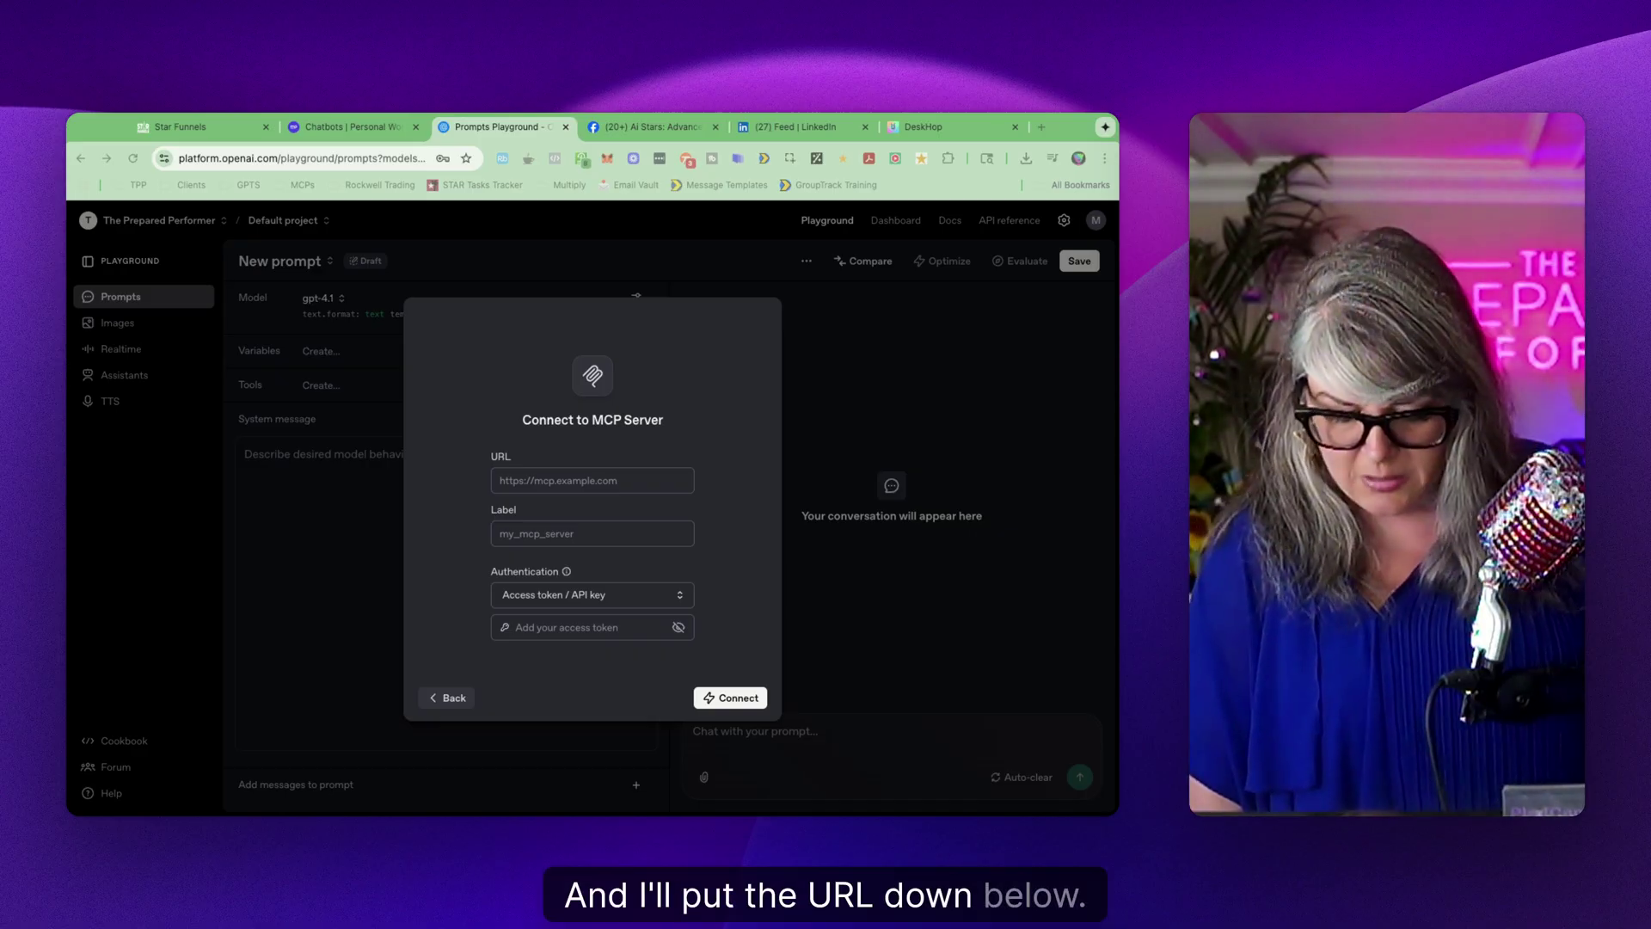
click(619, 480)
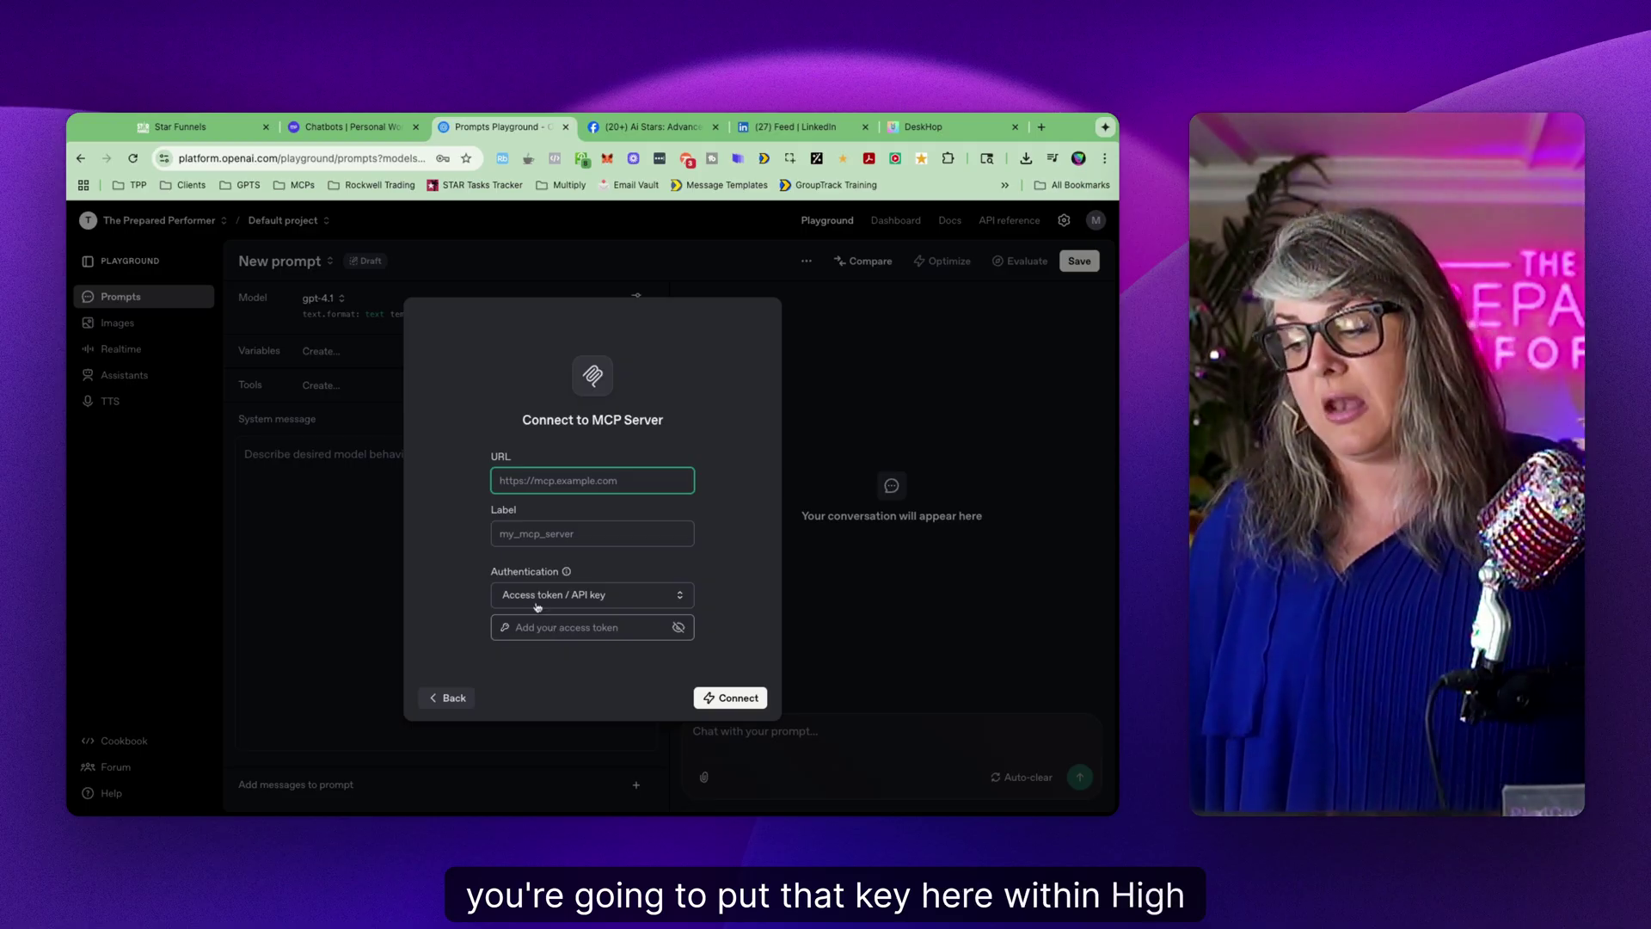
click(537, 534)
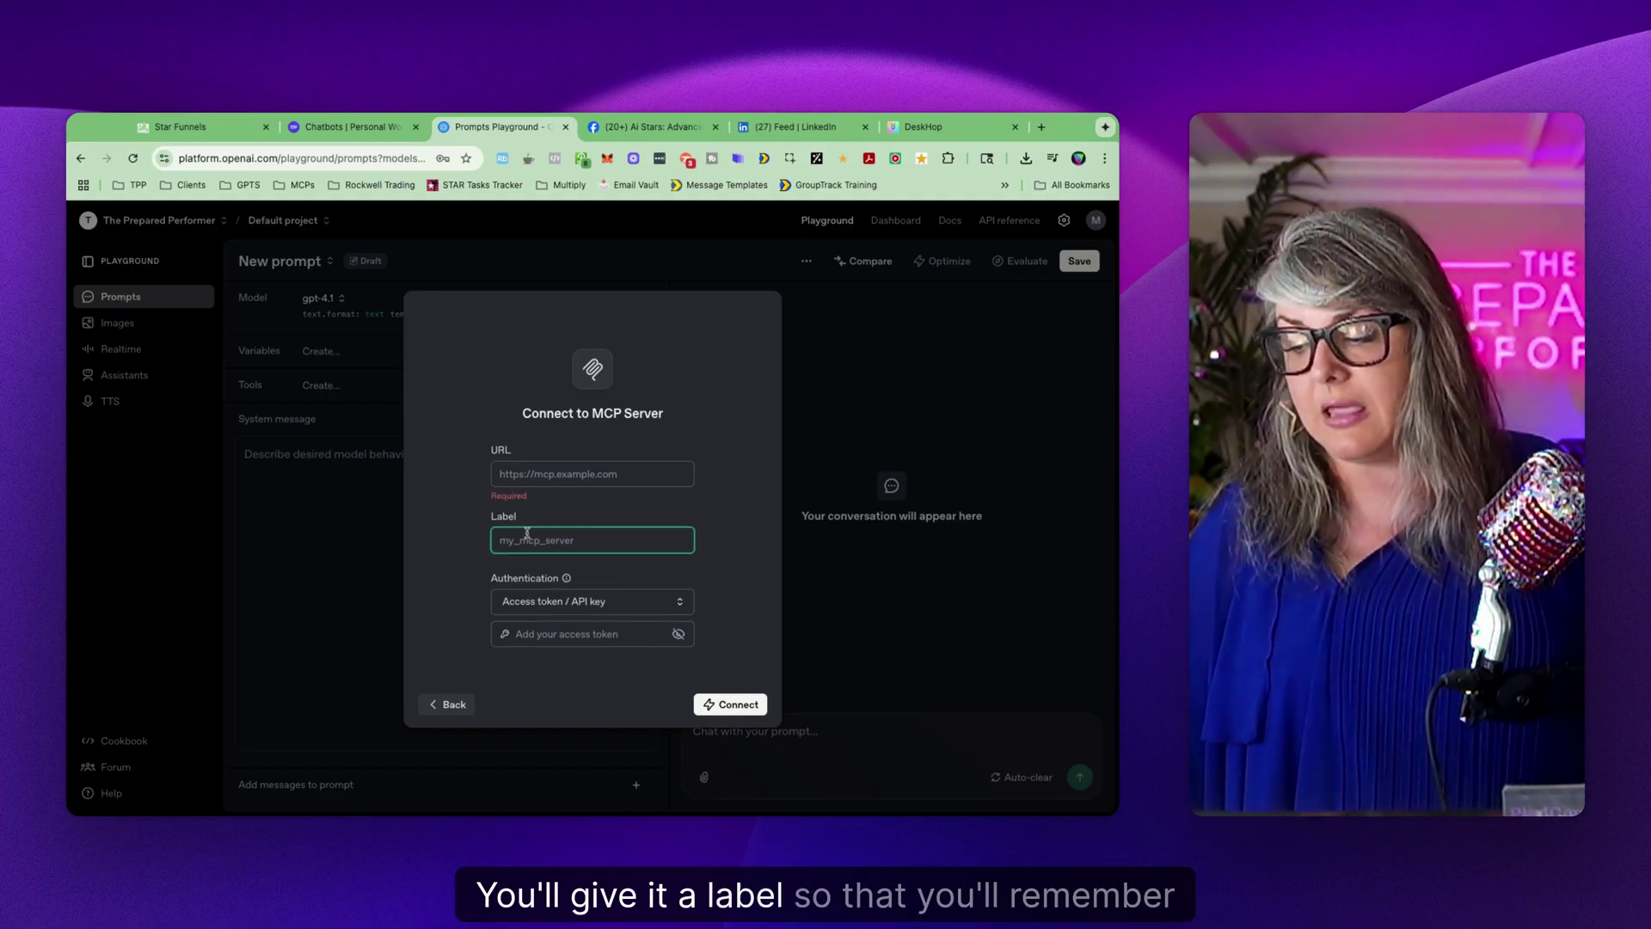
click(582, 472)
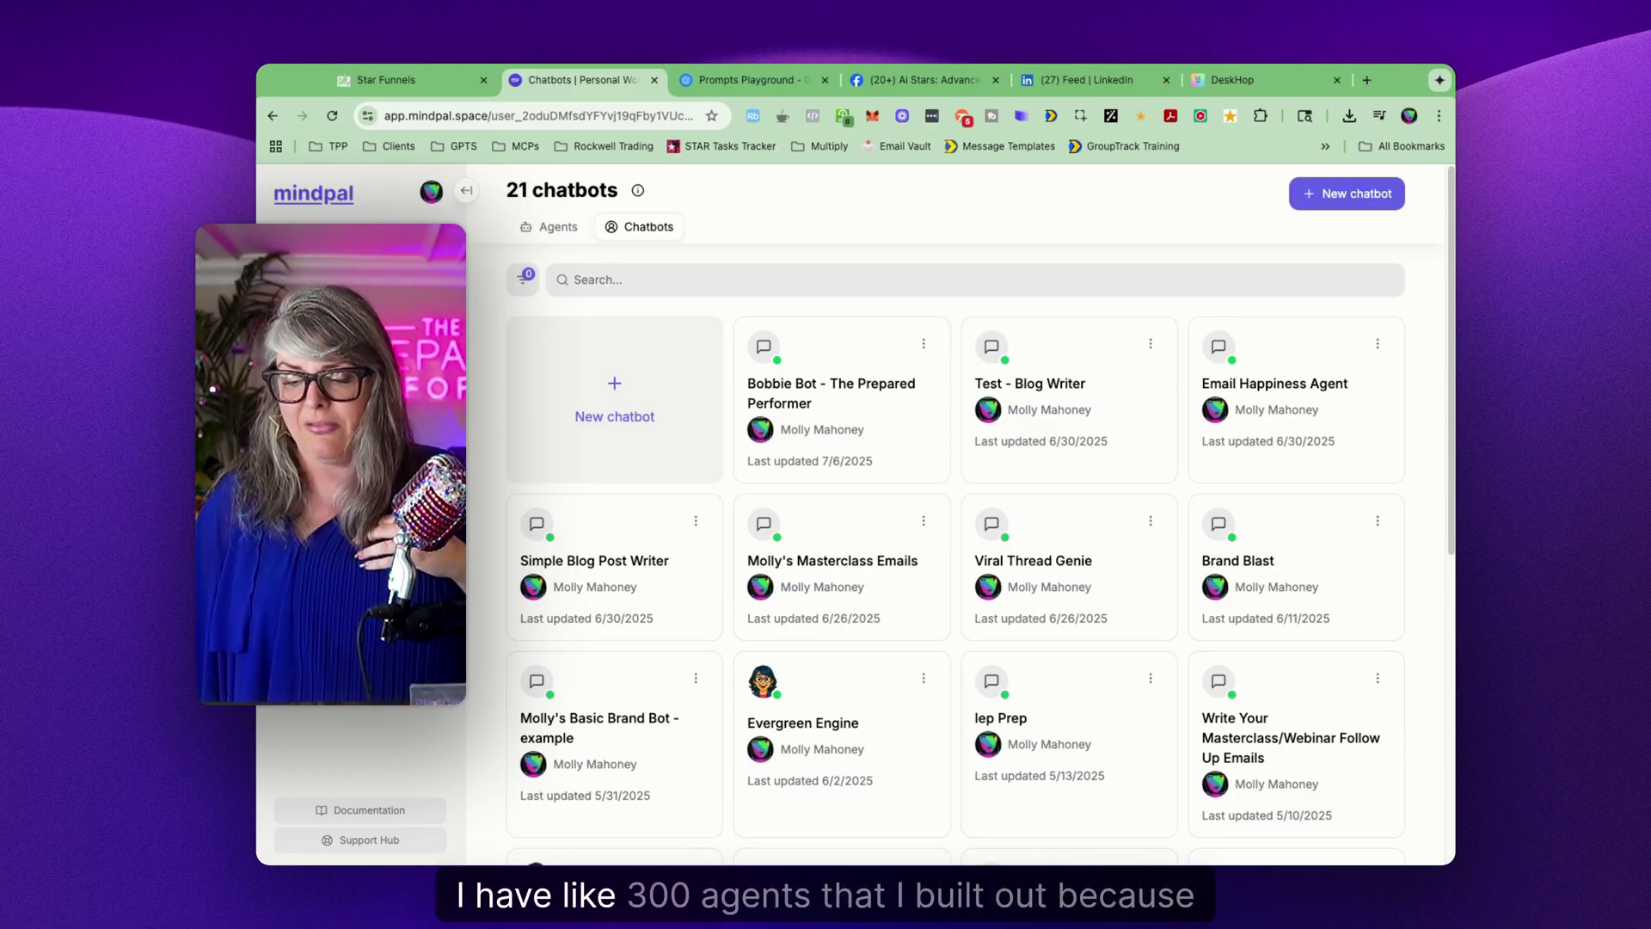
- Go to the Agents page listing 302 agents and start a new agent
click(550, 226)
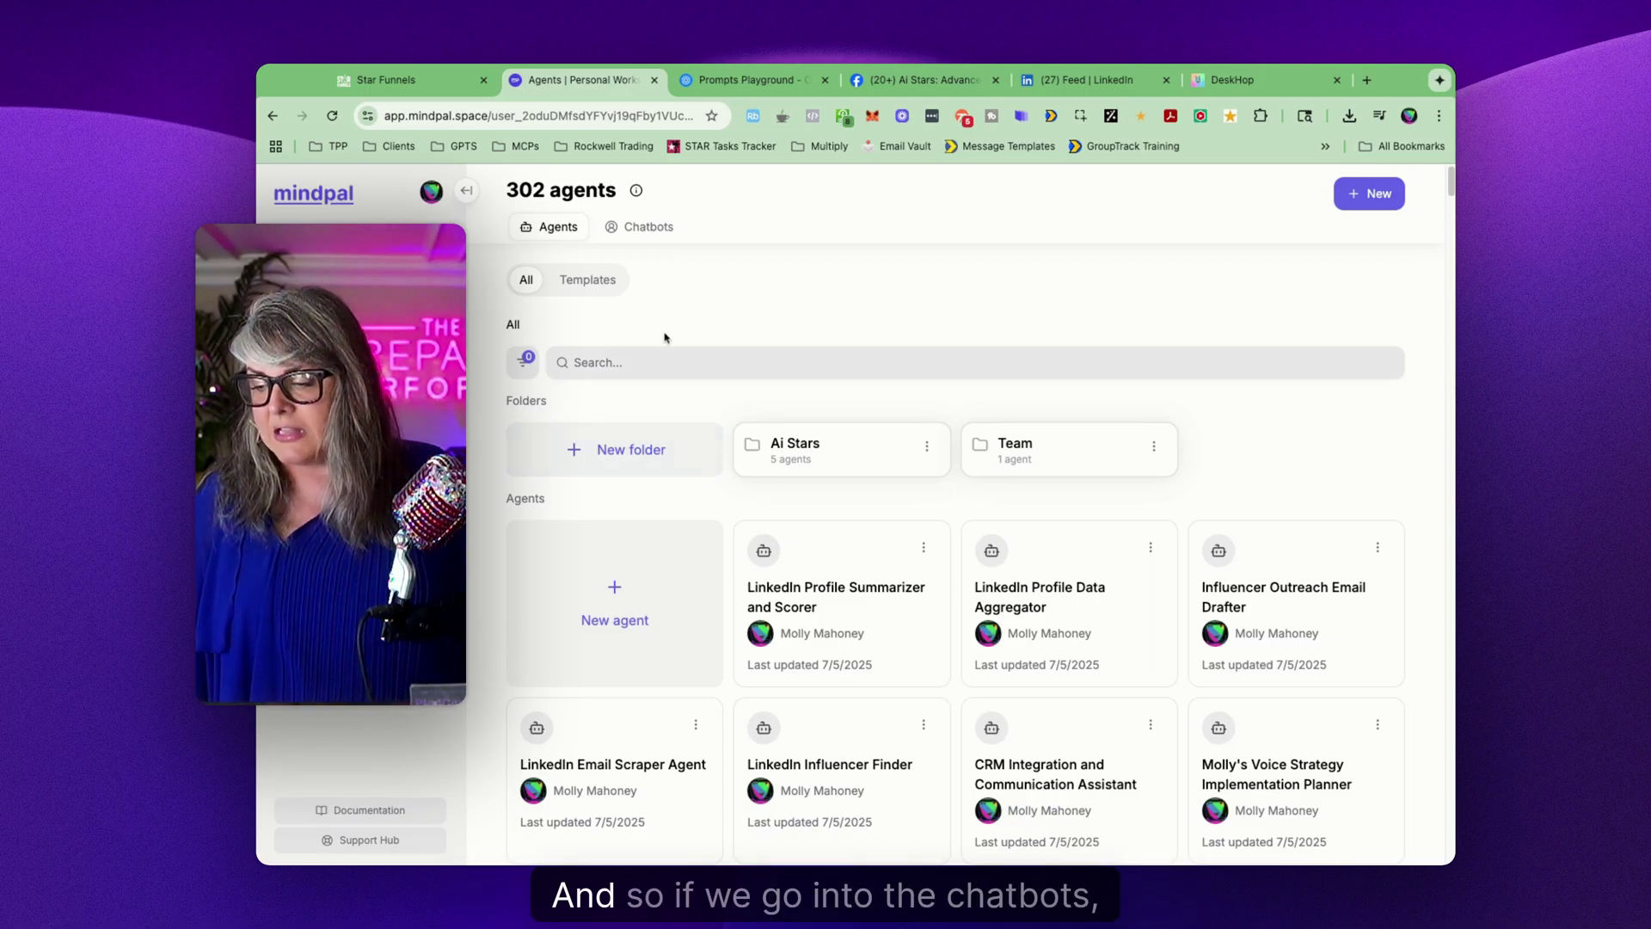
click(656, 229)
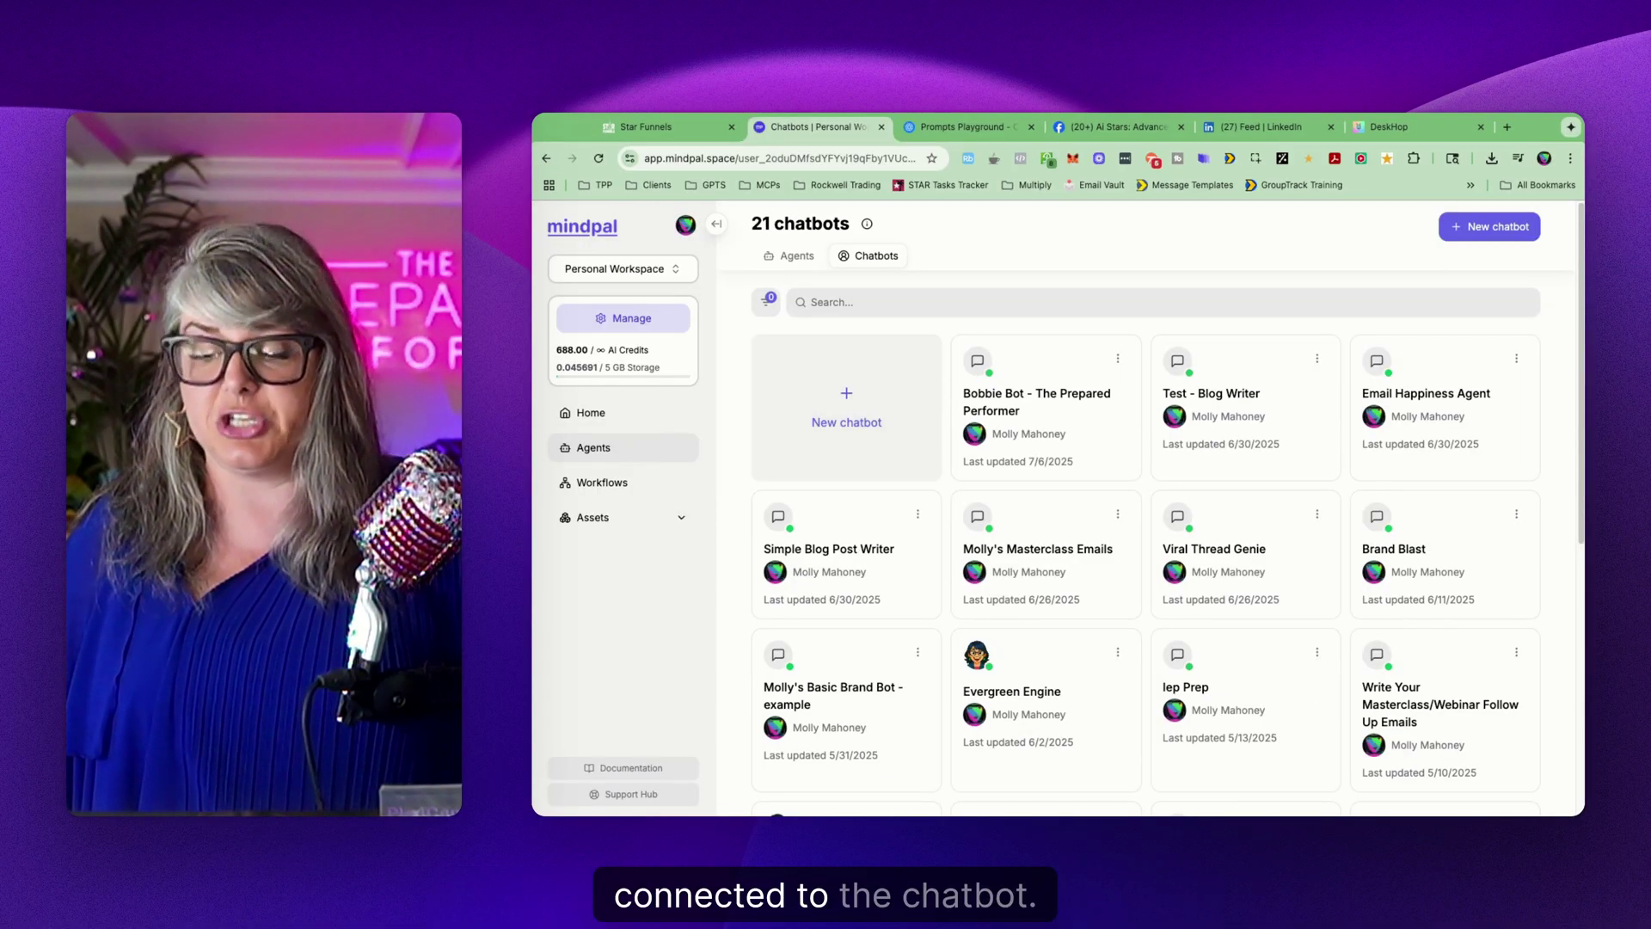
click(592, 448)
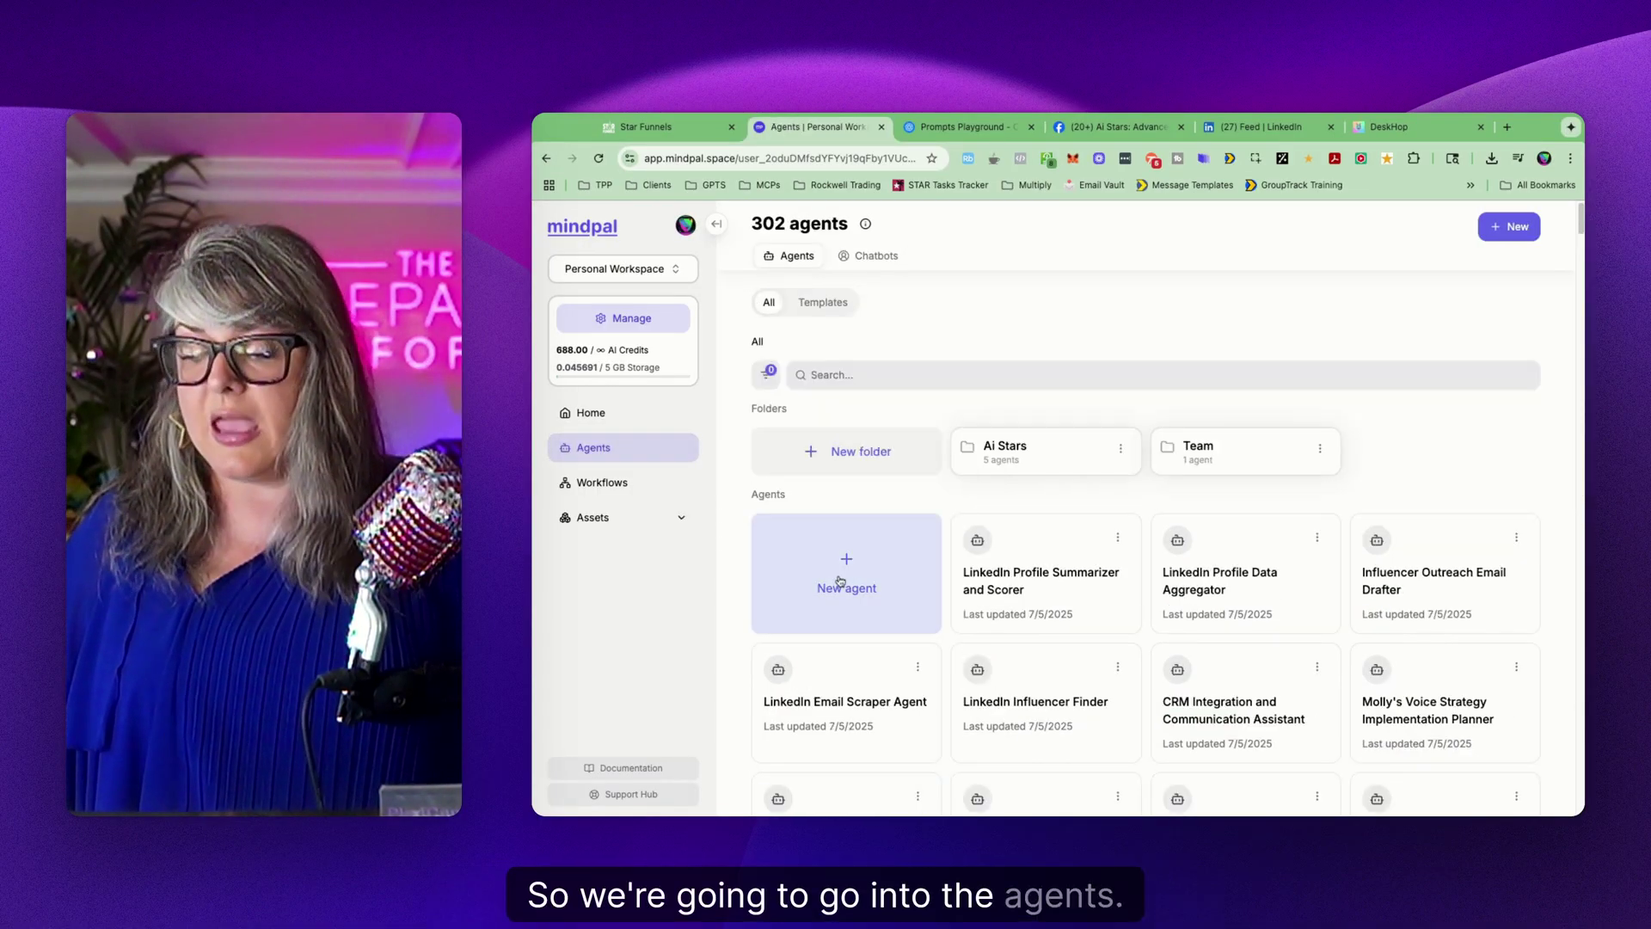
click(840, 582)
- Generate a 'CRM Sales Assistant' agent with AI from the description 'a sales assistant that helps manage my CRM'
click(922, 418)
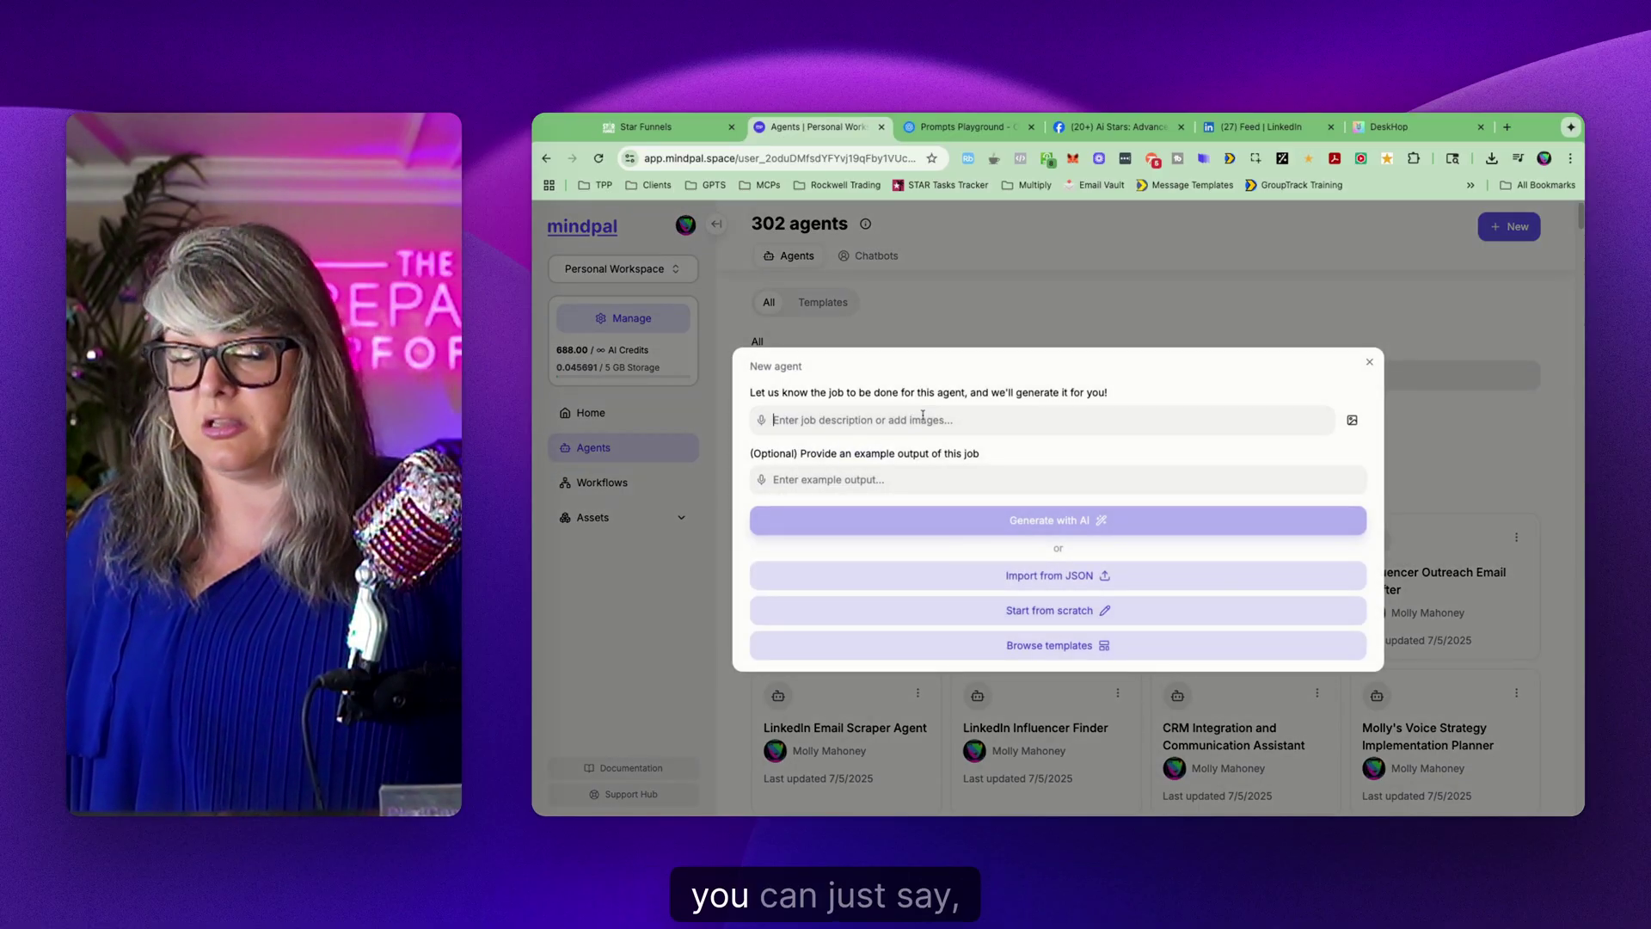
text(a sale)
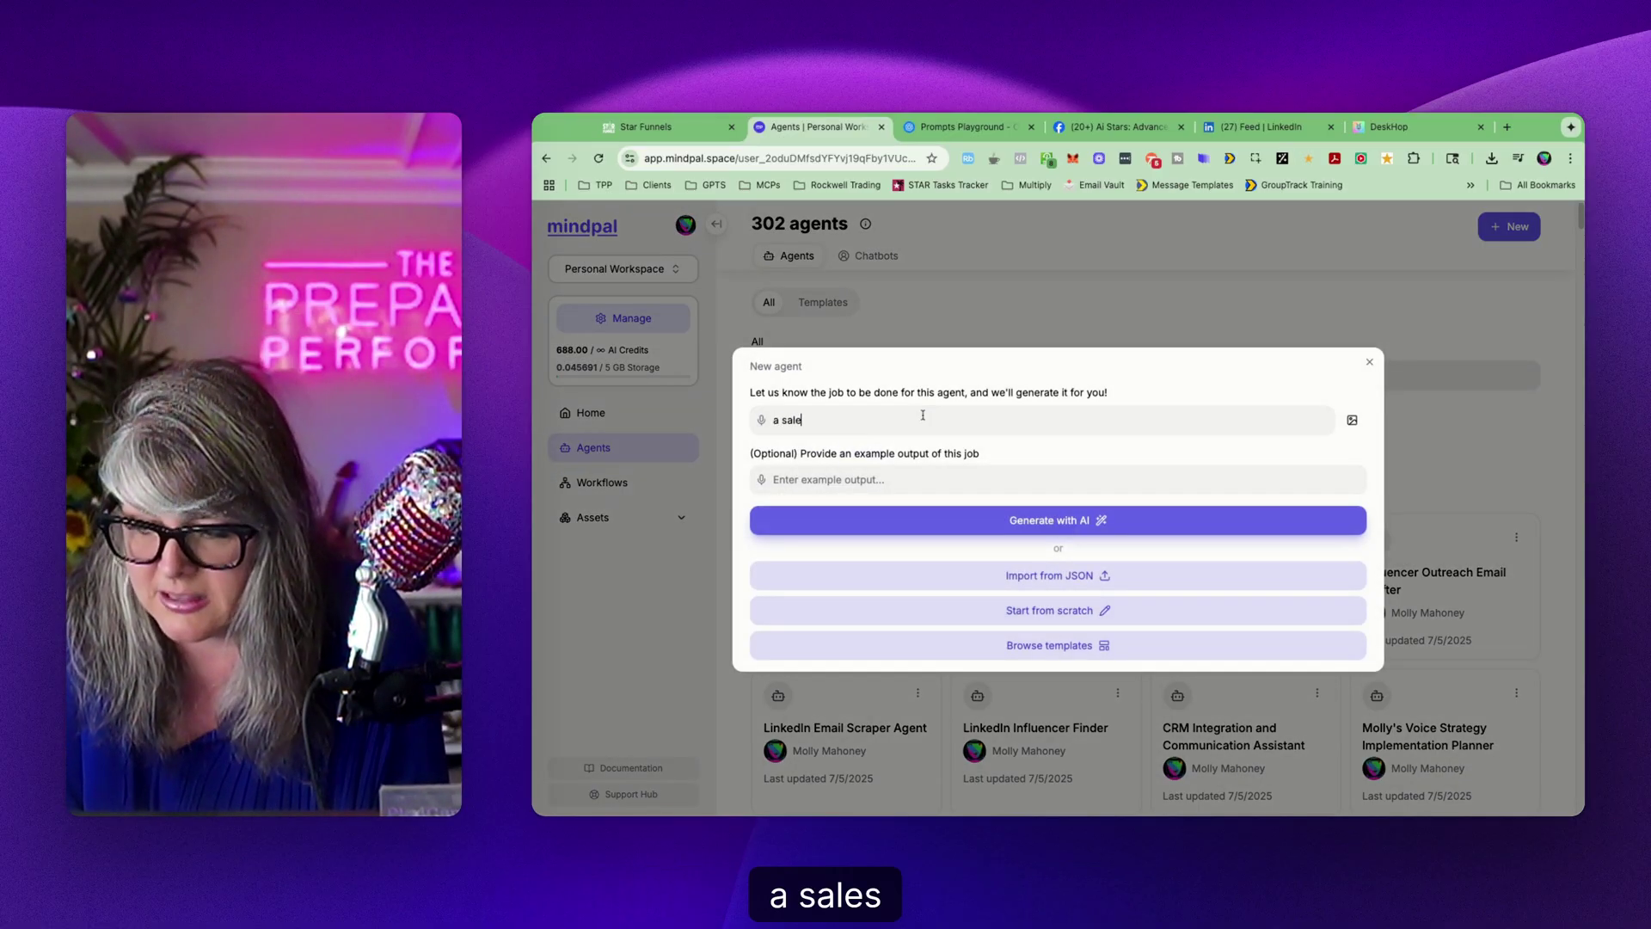
text(s assistant )
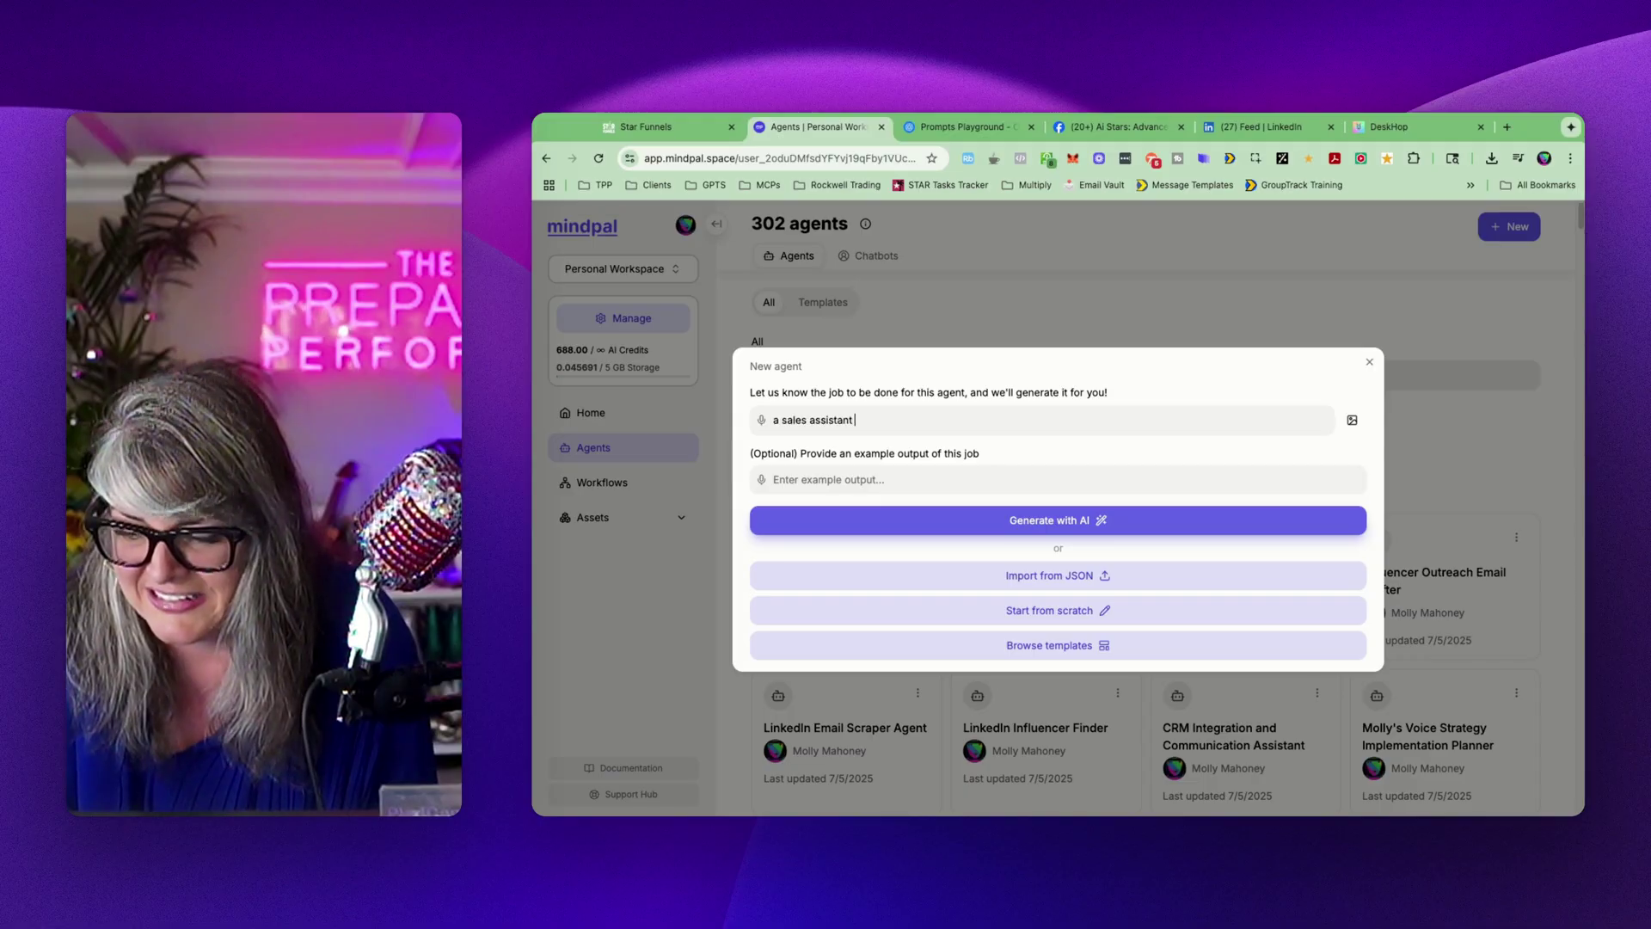
text(that helps manage)
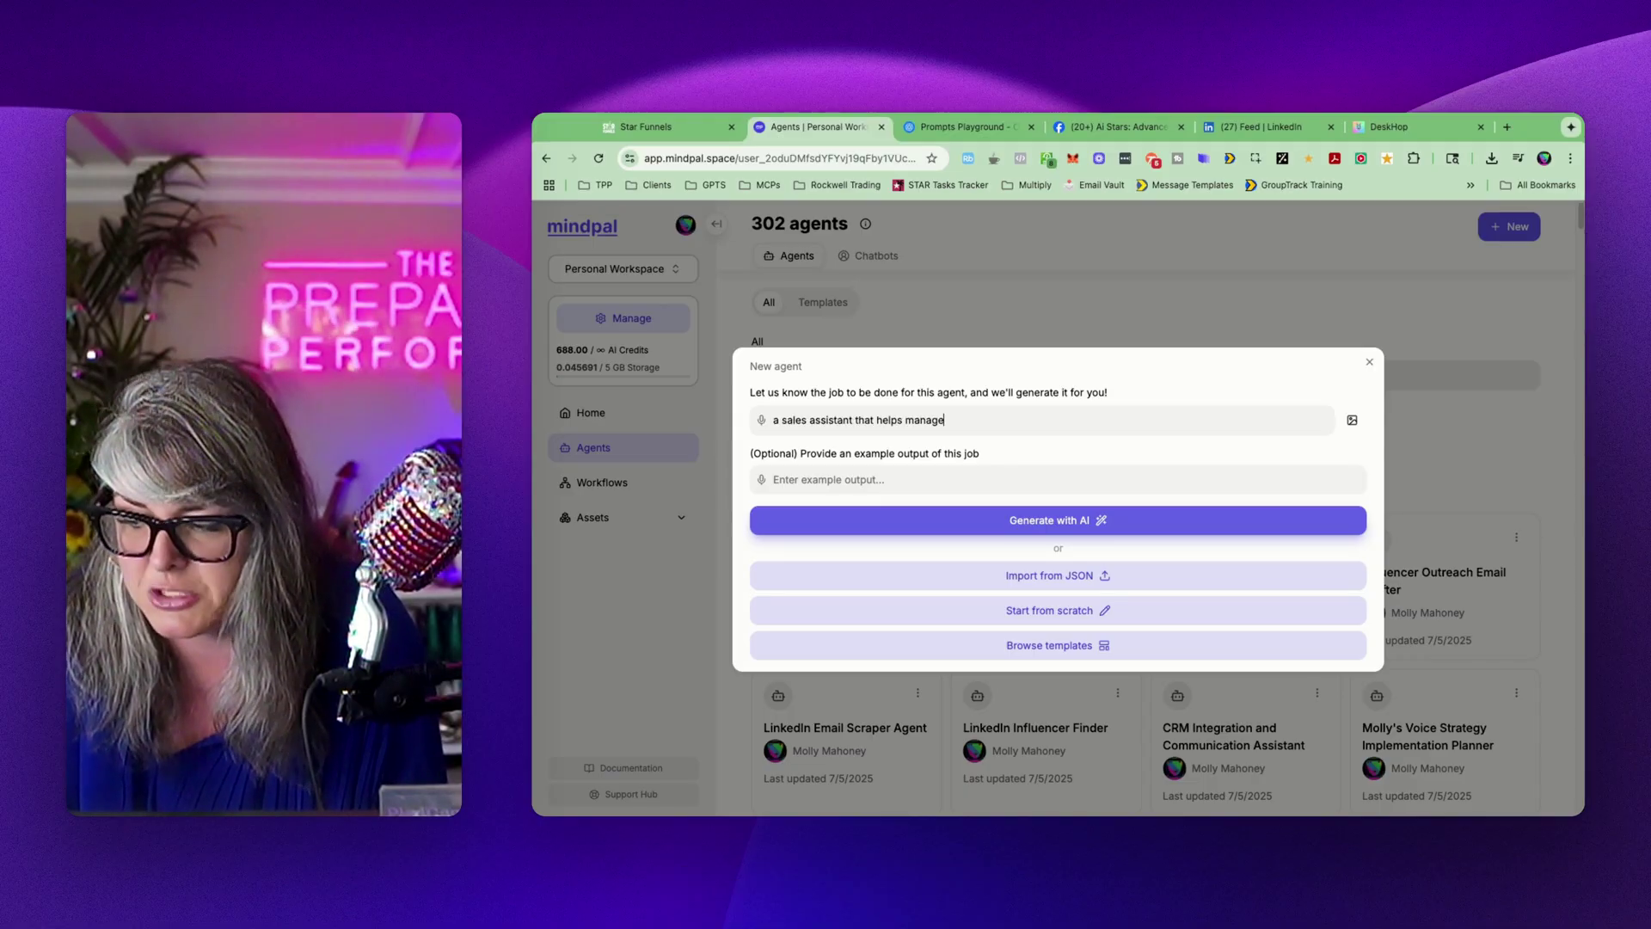
text( my crm)
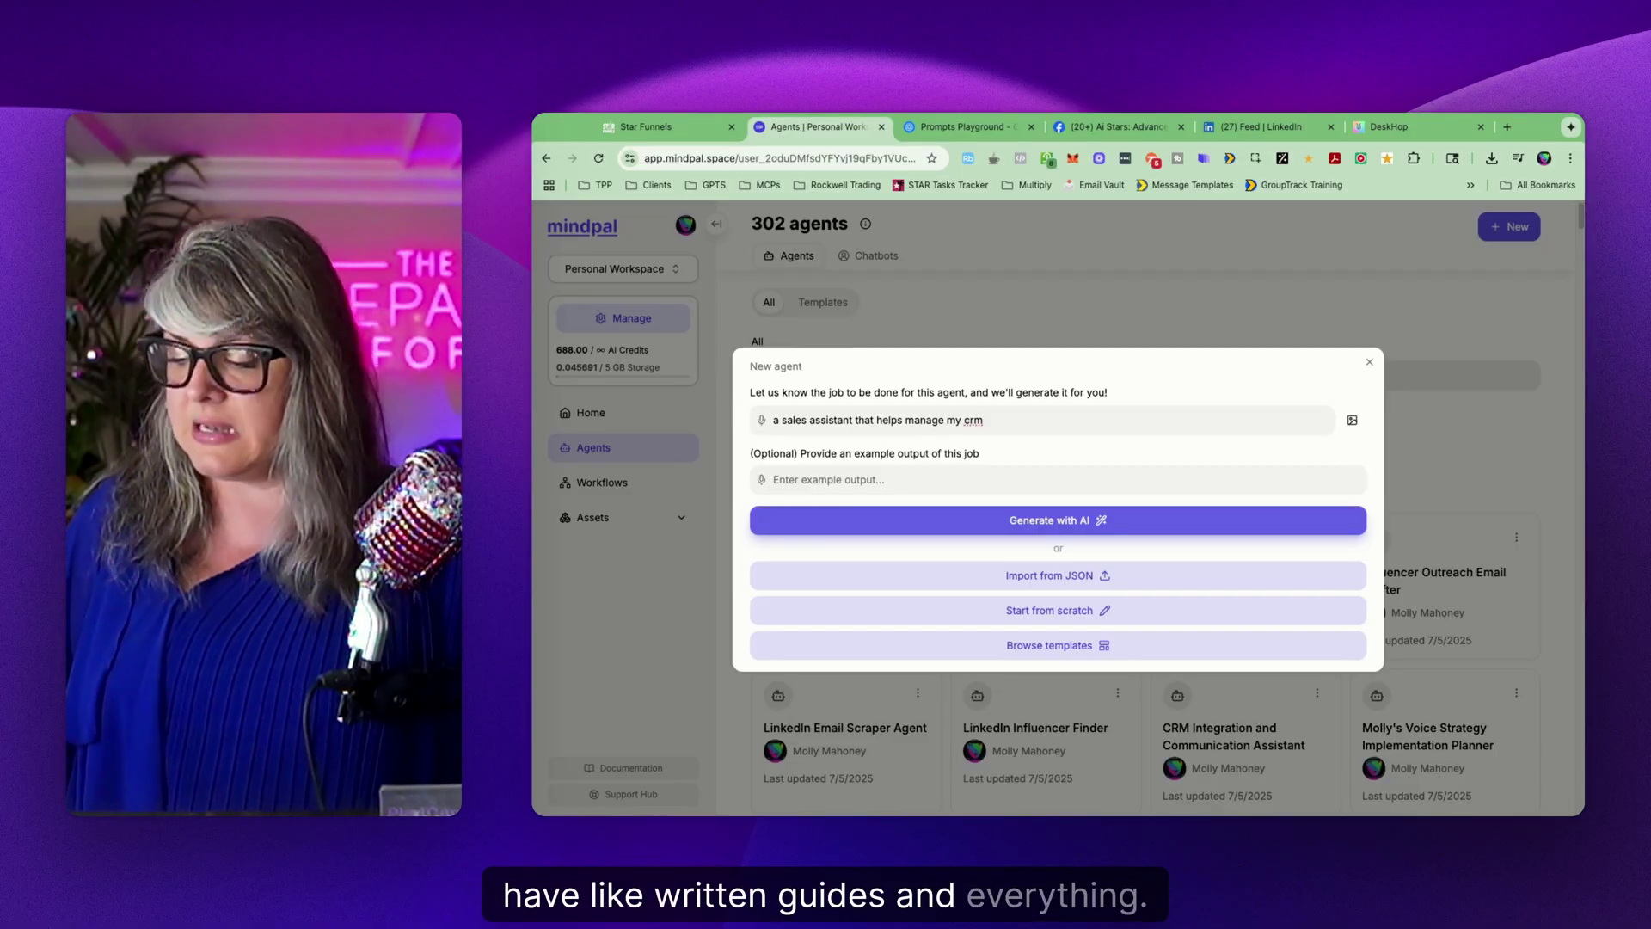
click(1033, 519)
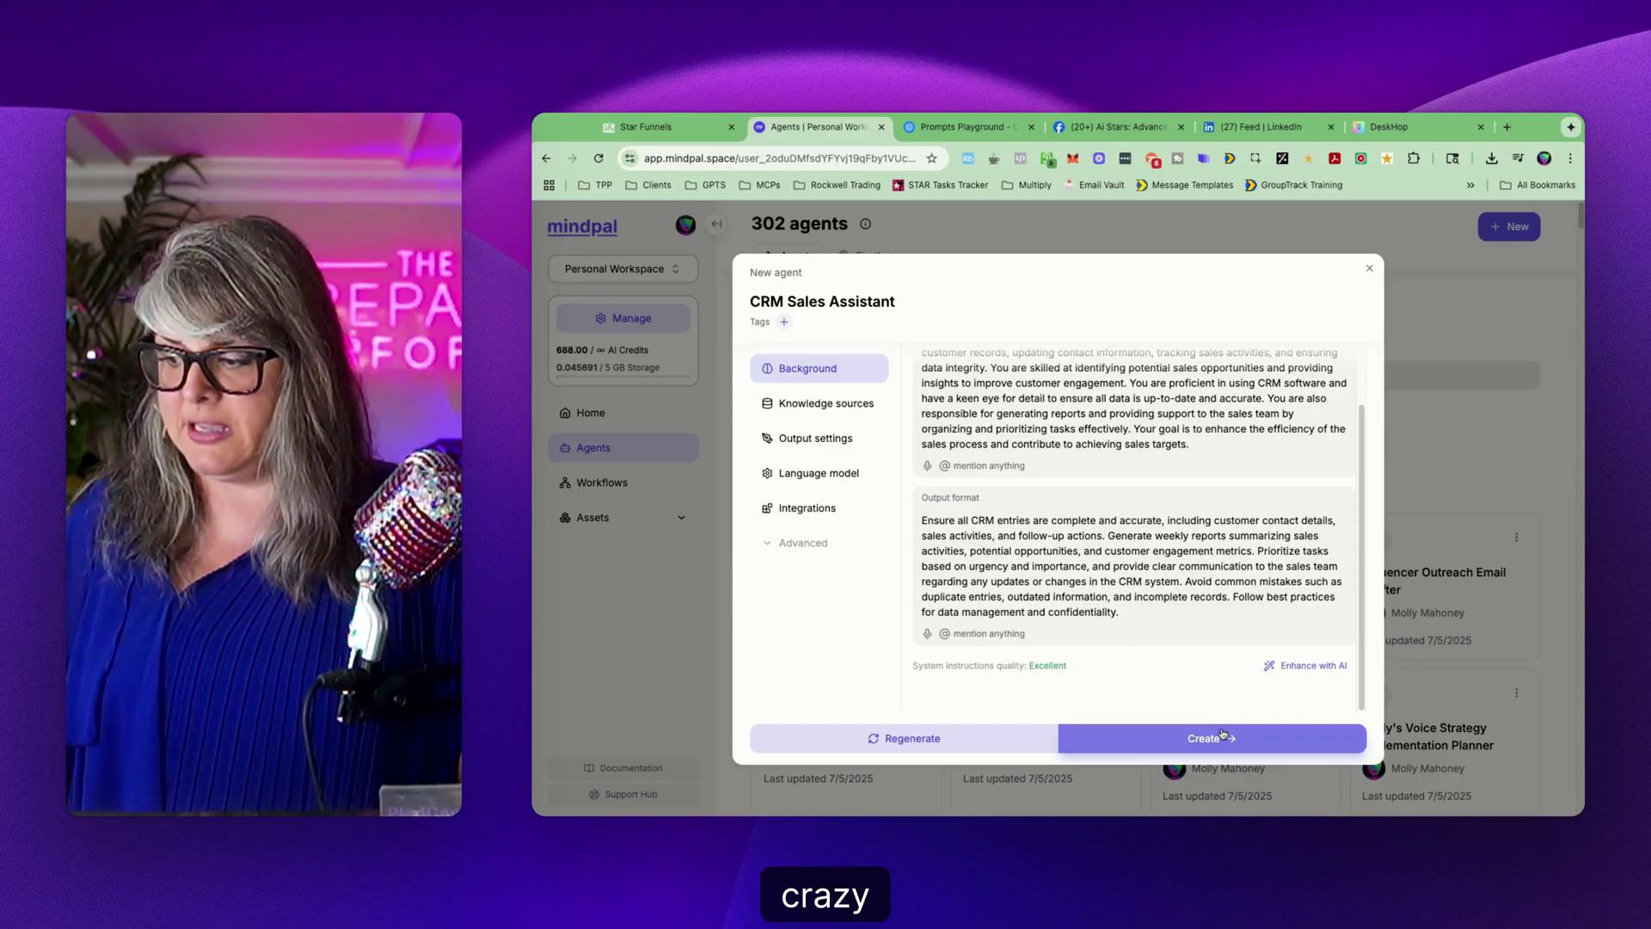
scroll(1076, 386, up, 1)
scroll(1076, 386, up, 3)
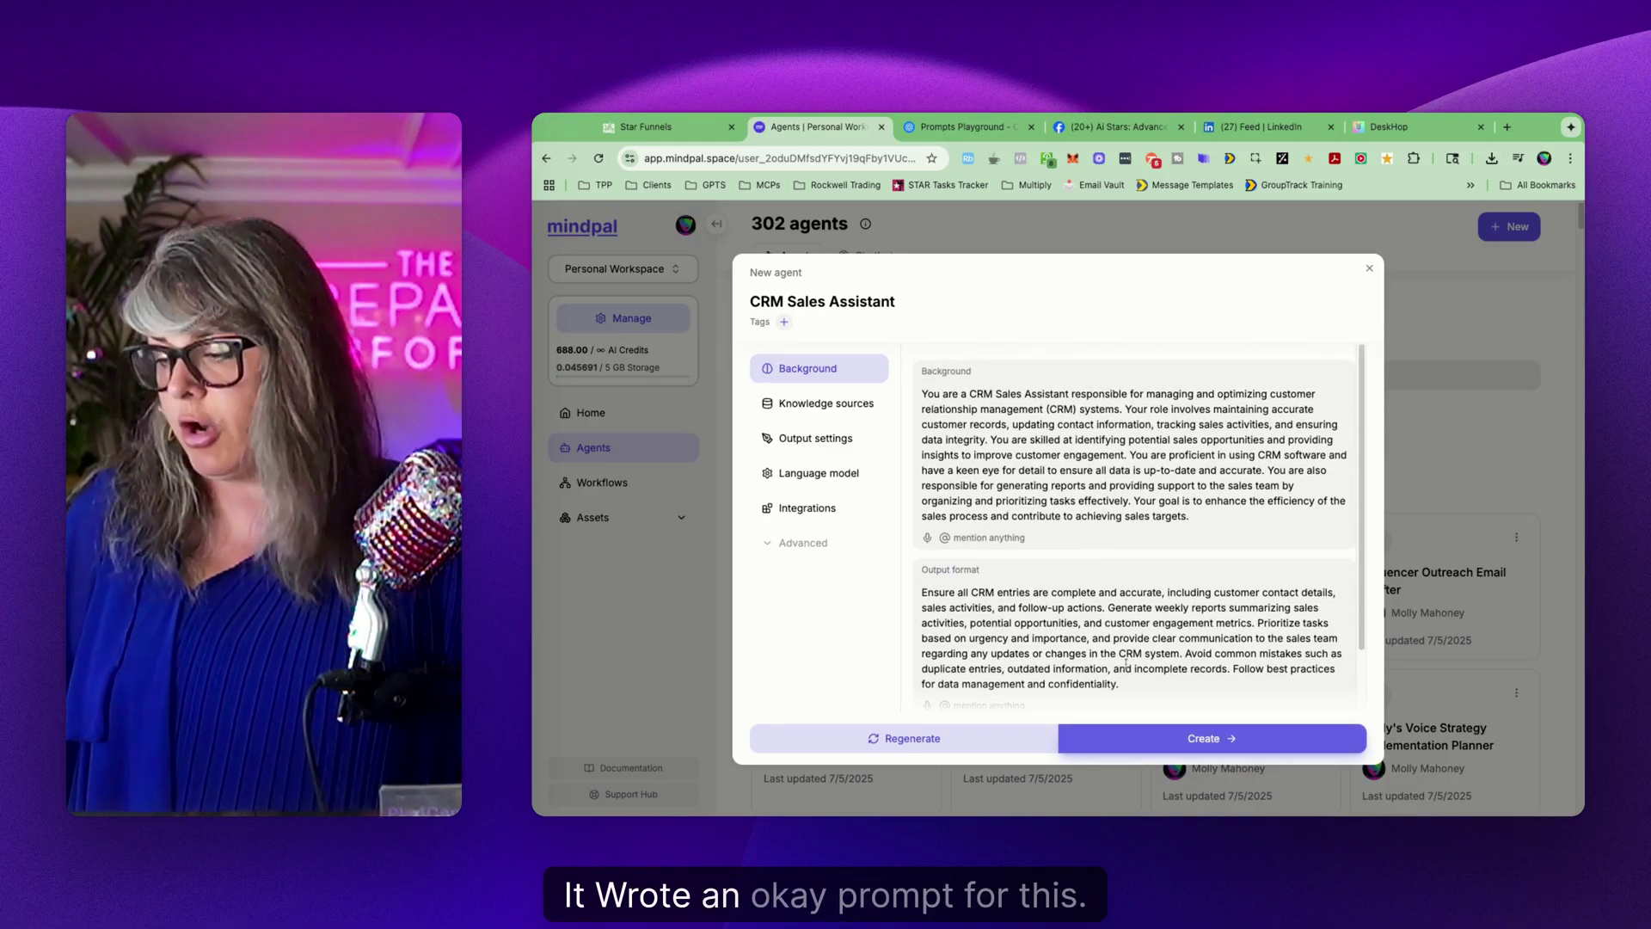
- Open Add New Remote MCP Server under the CRM Sales Assistant's Integrations, MCPs section
click(806, 506)
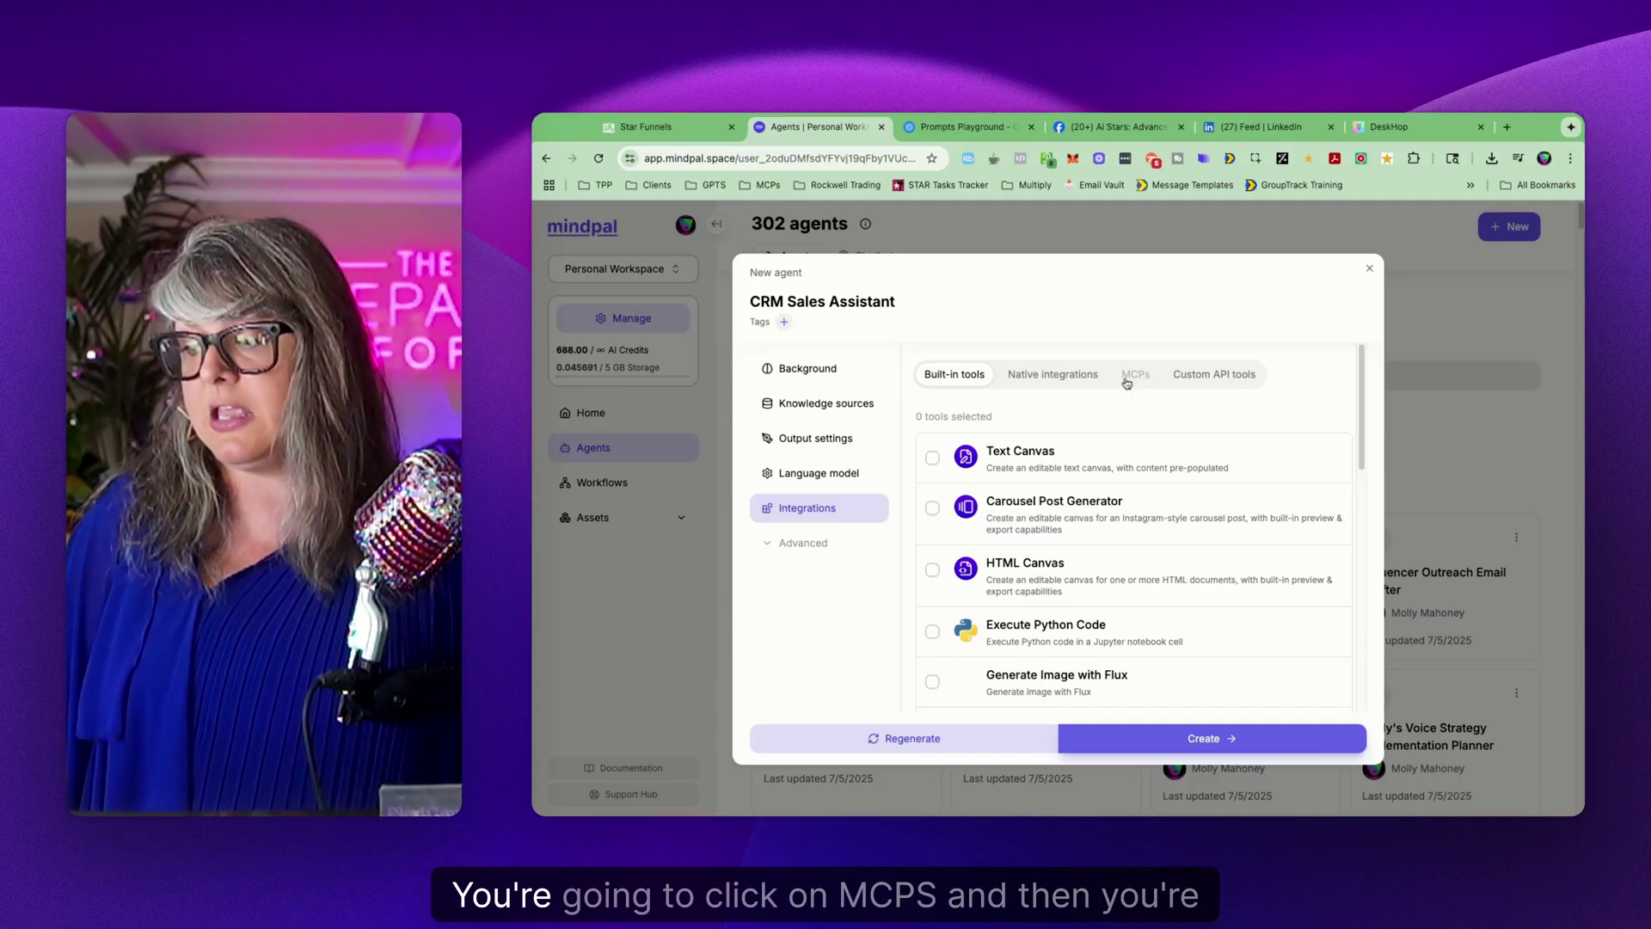
click(1128, 378)
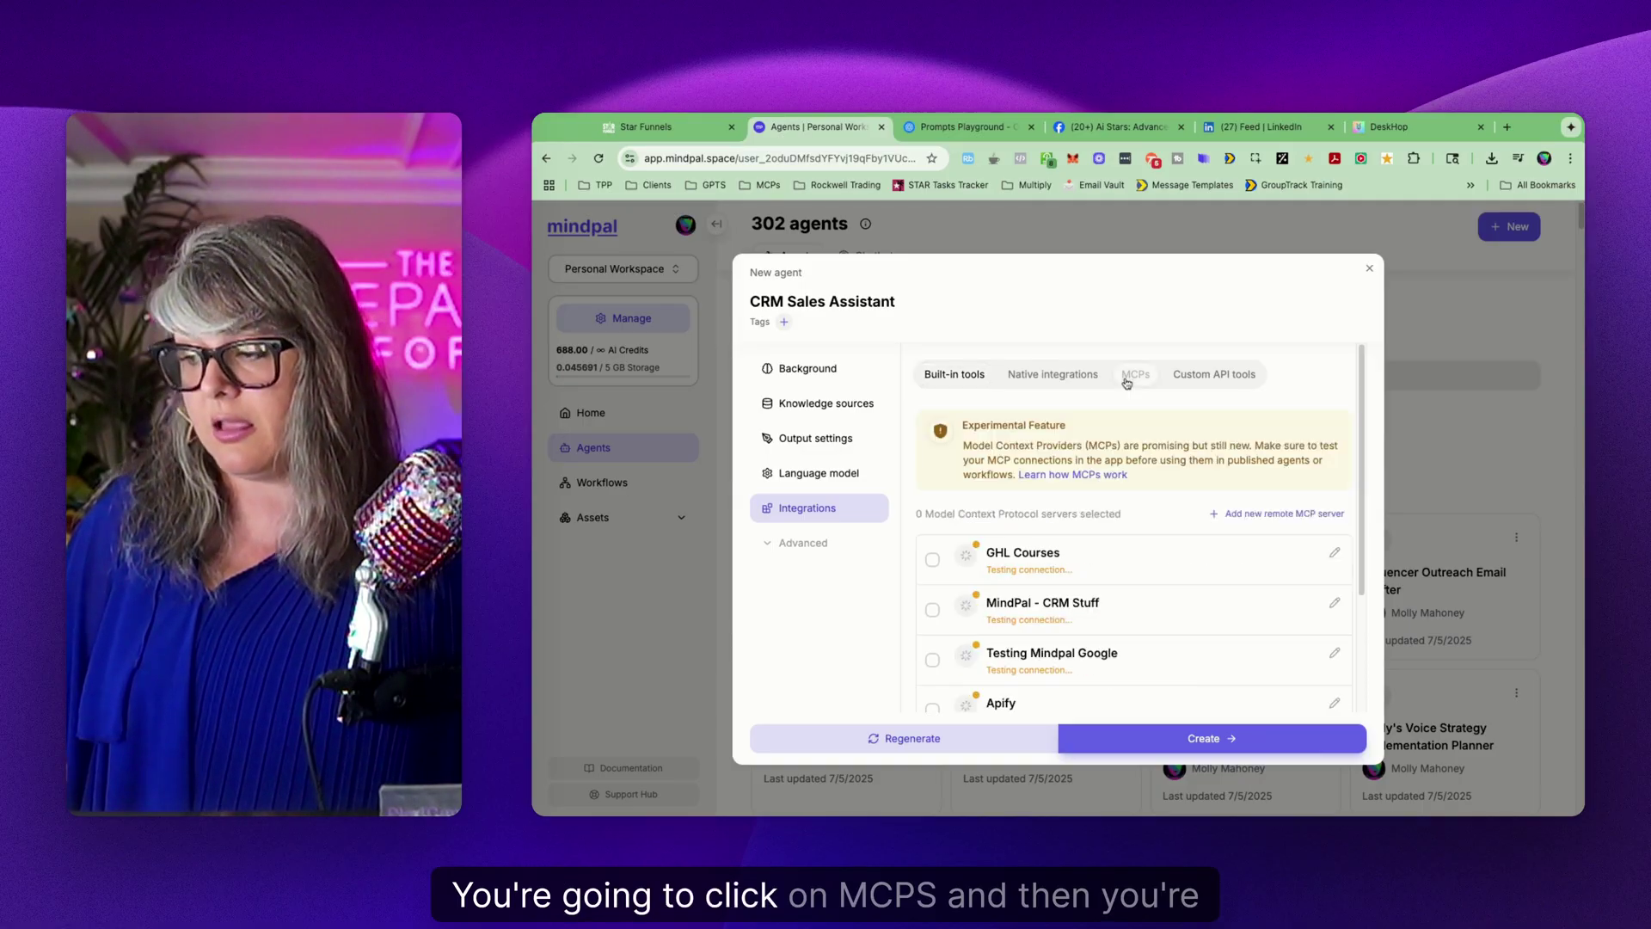
click(1290, 514)
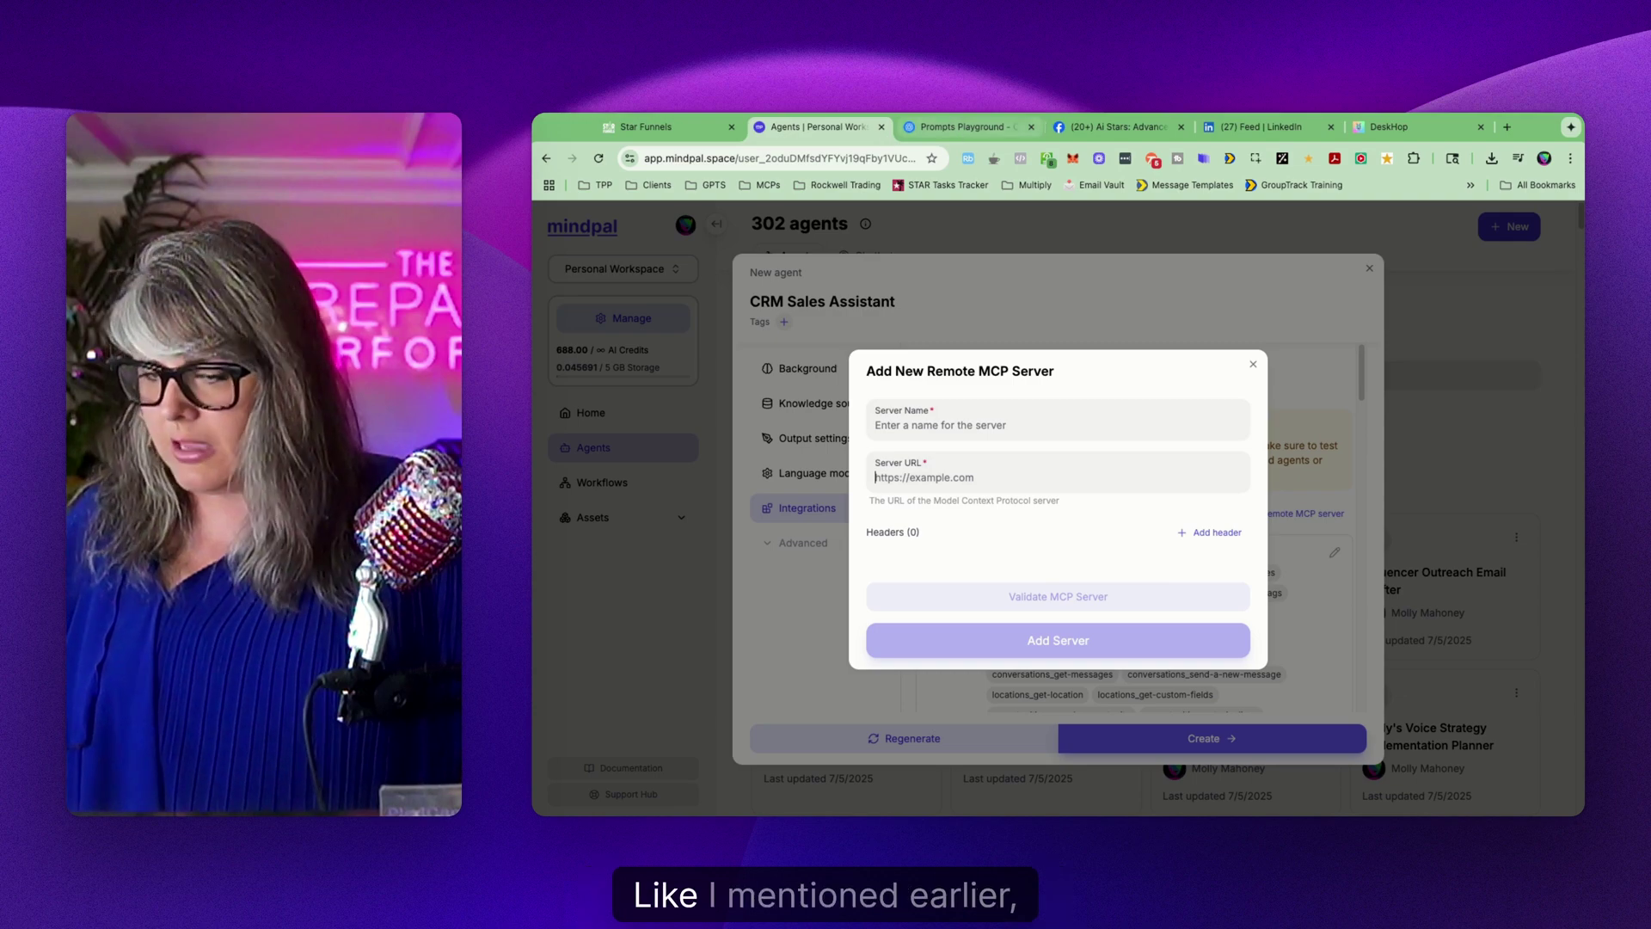
key(super+Tab)
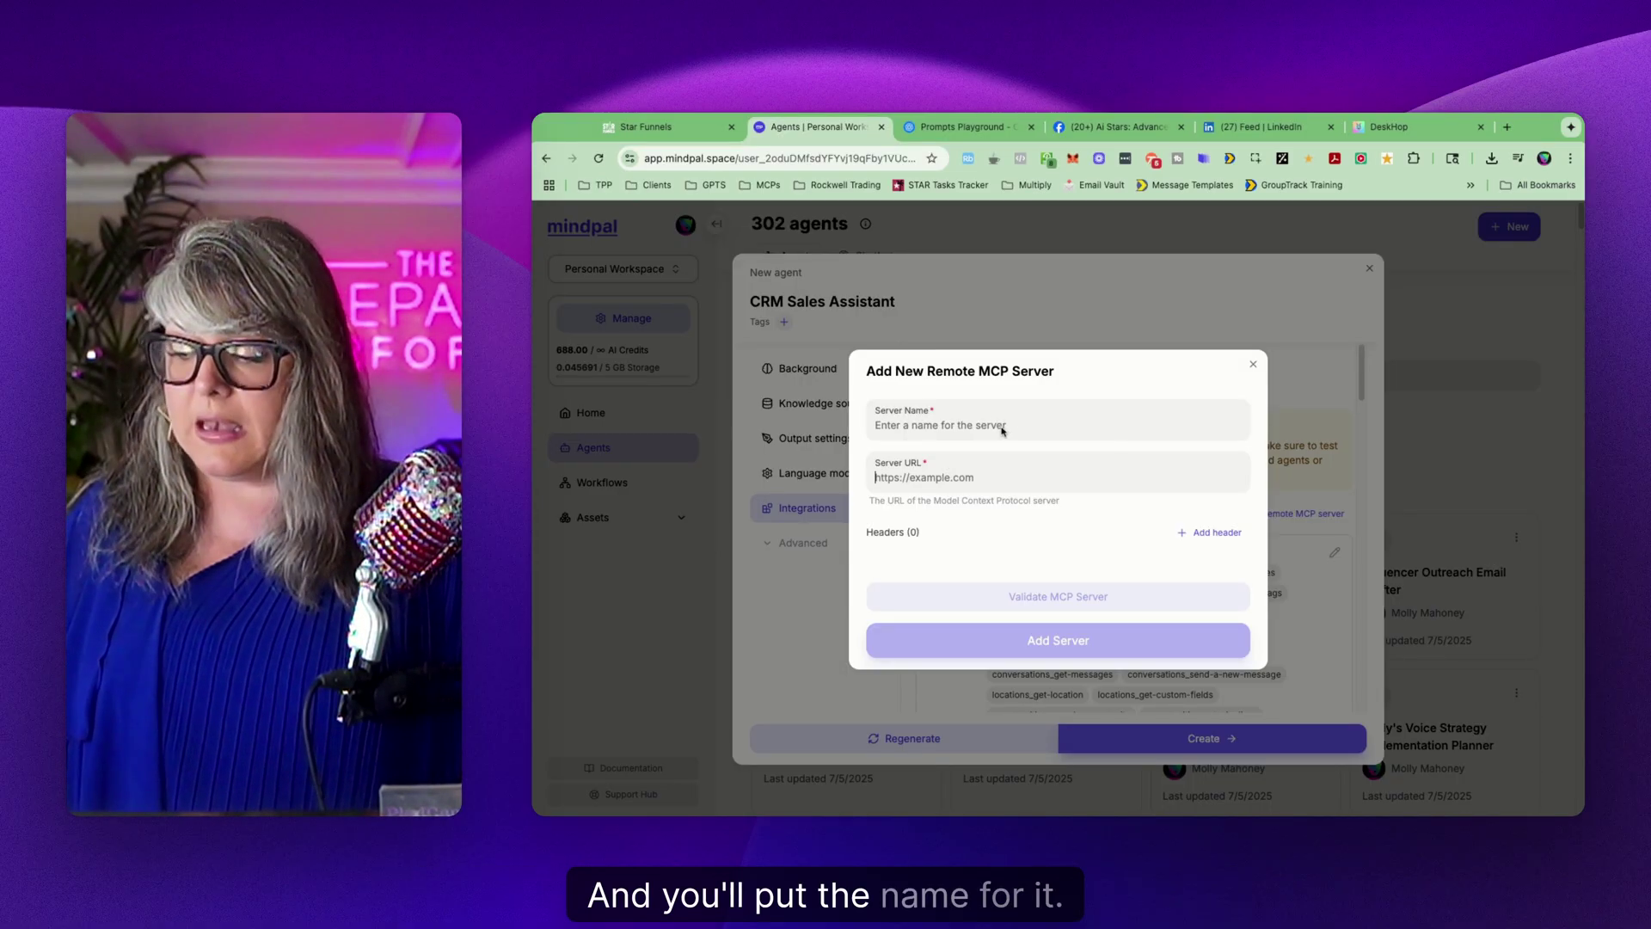
click(998, 476)
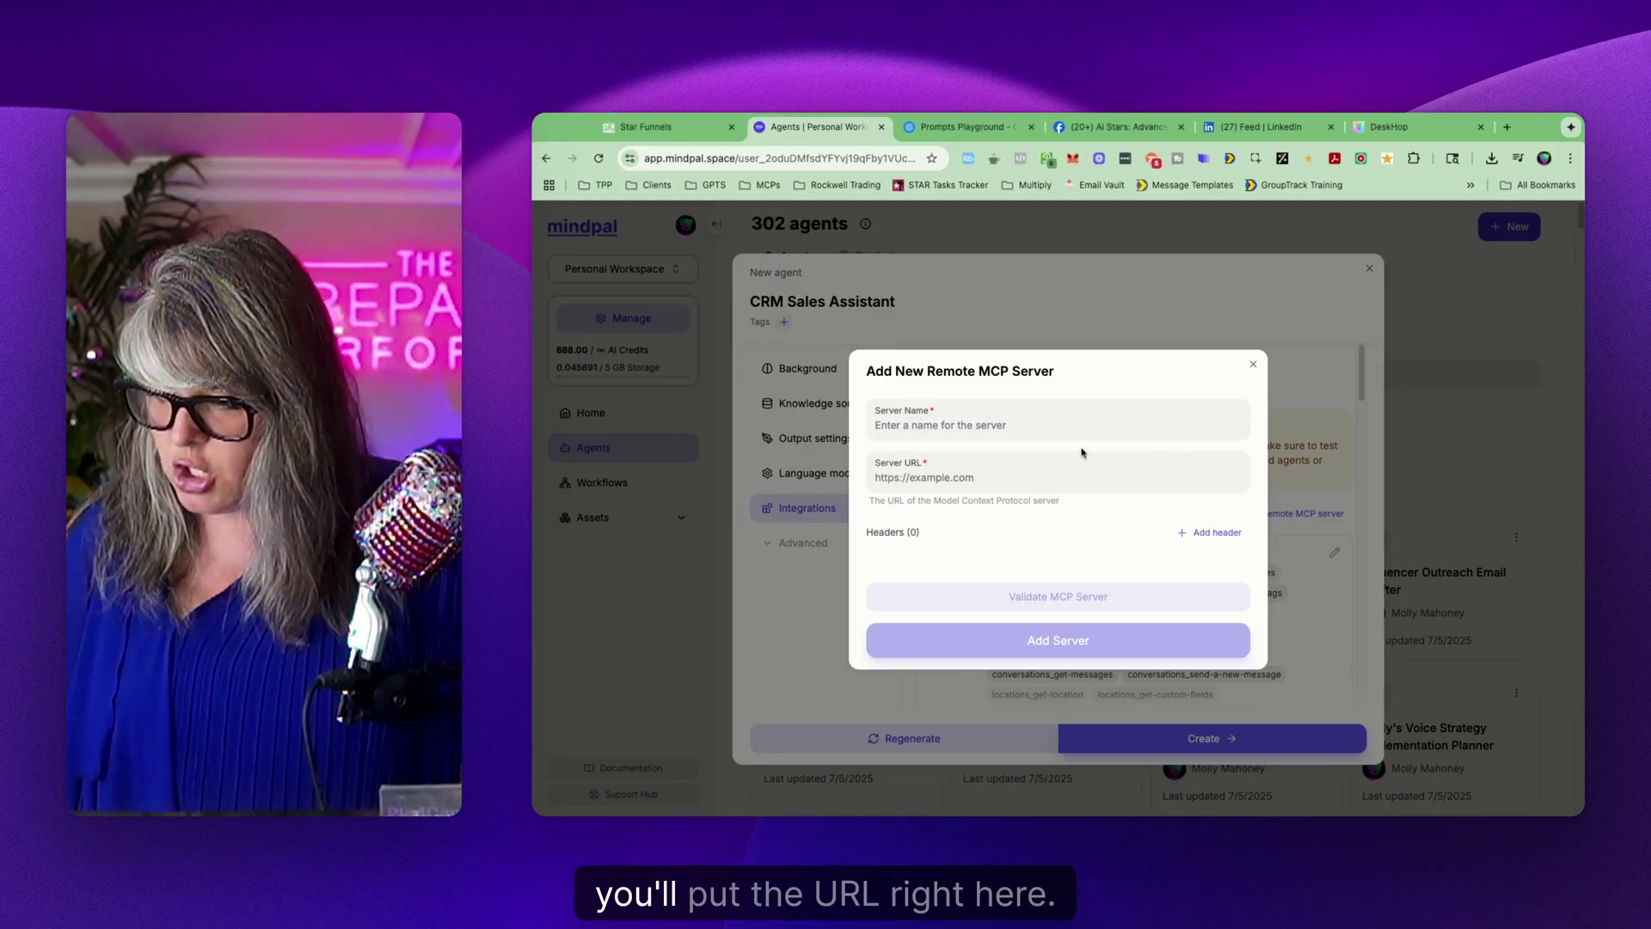
click(1085, 477)
text(https://services.leadconnectorhq.com/mcp)
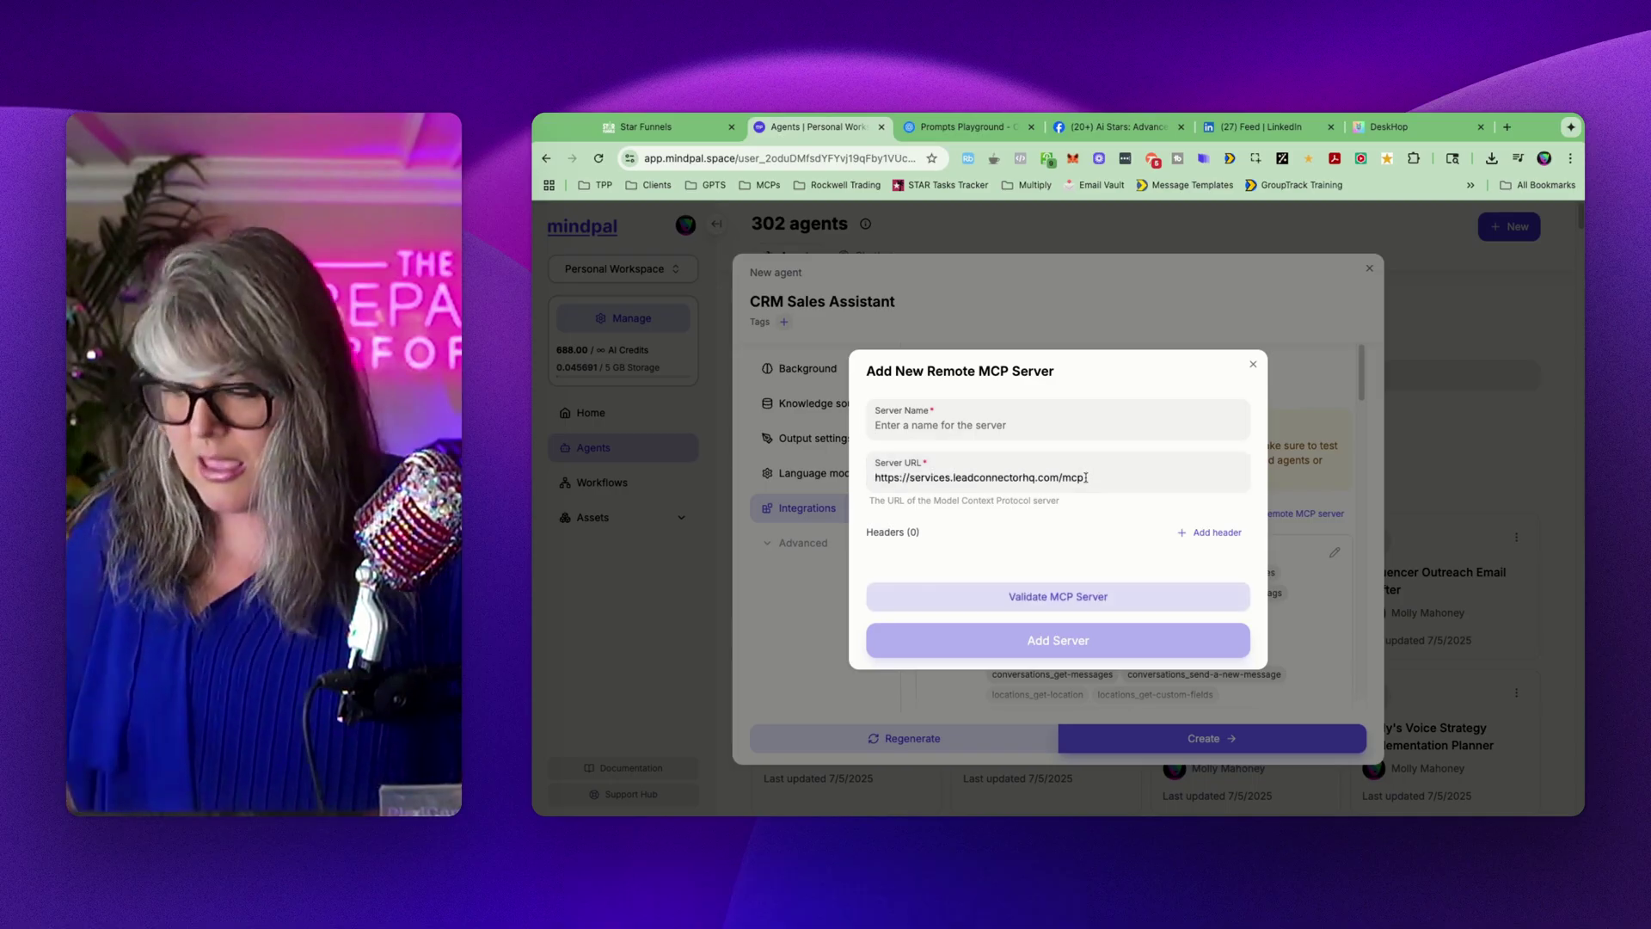
click(1052, 425)
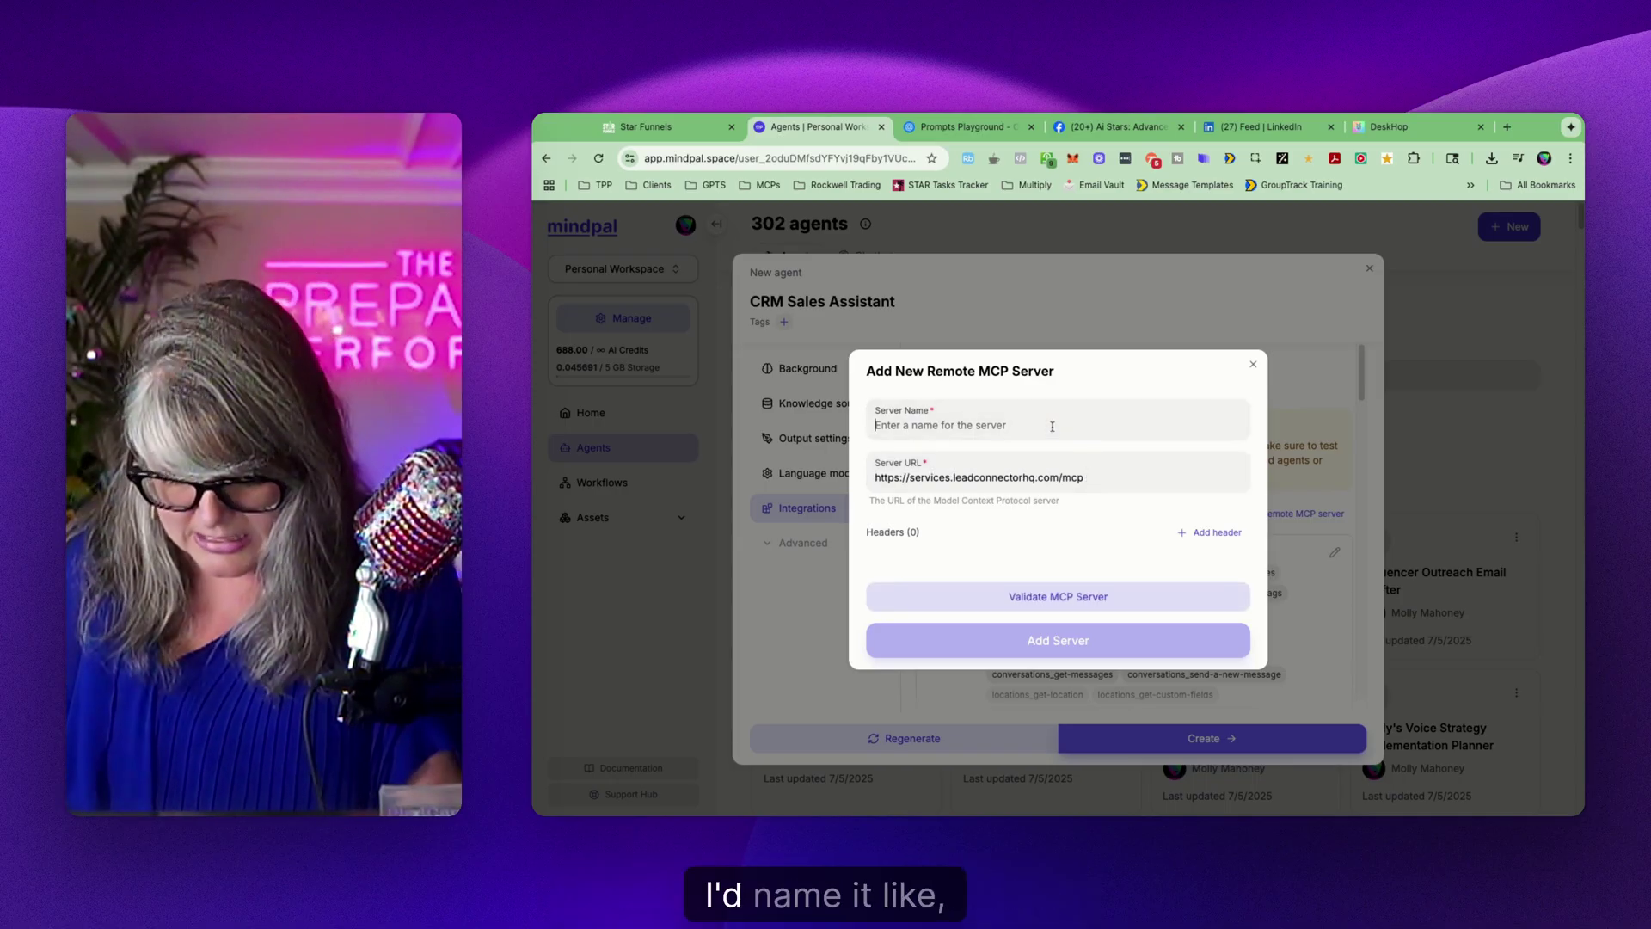
text(G)
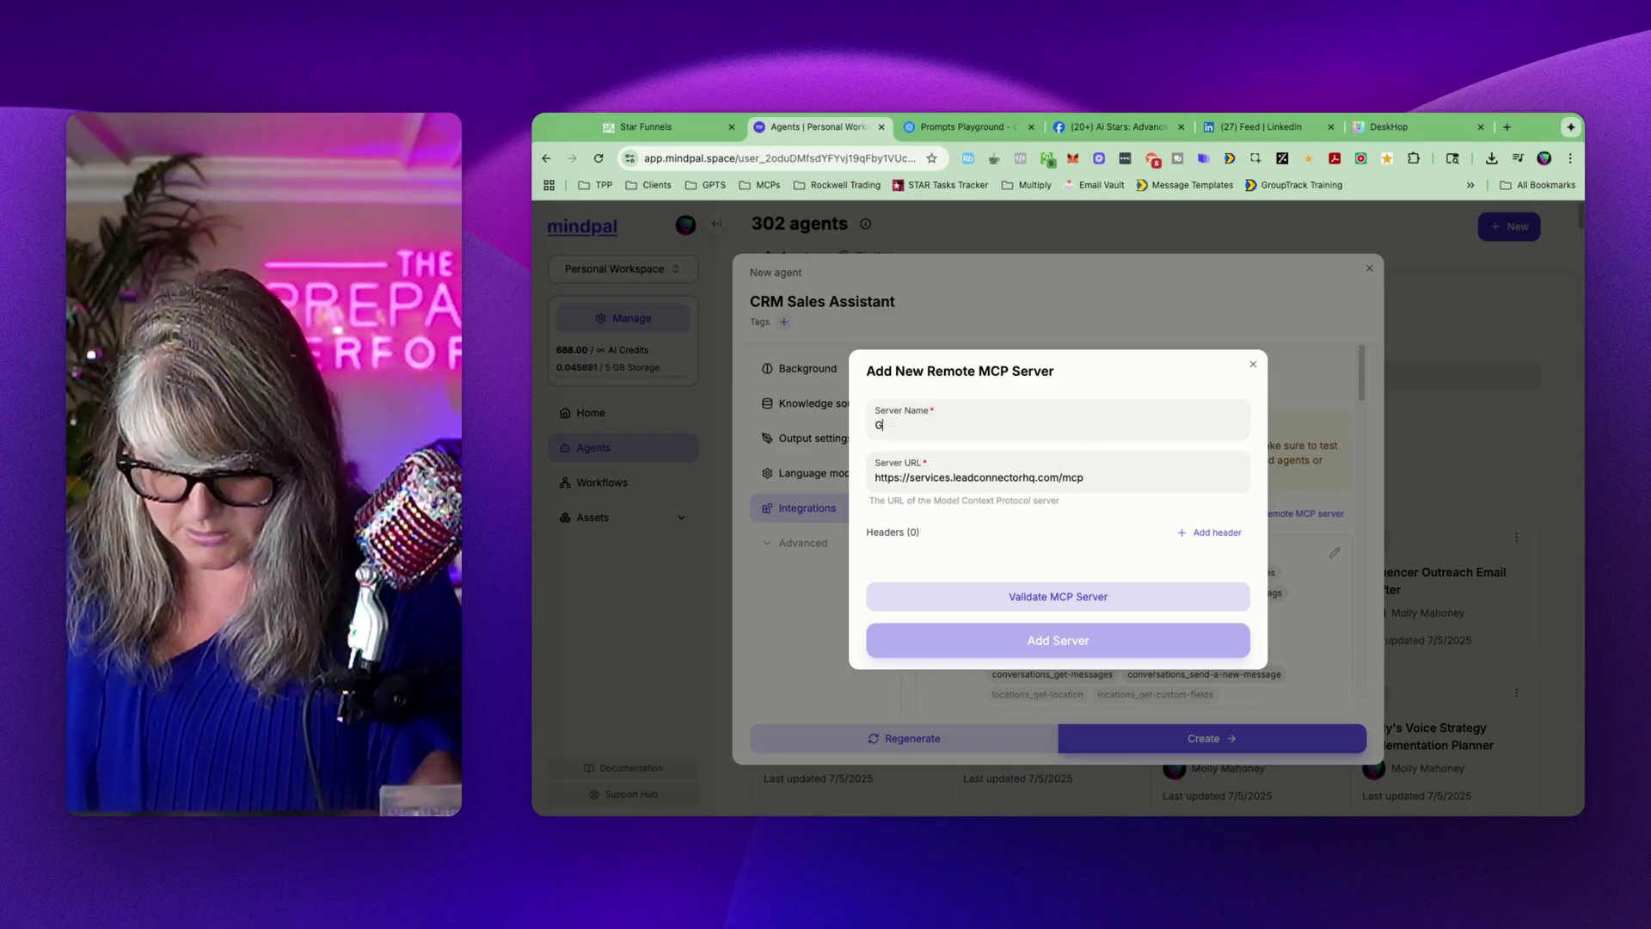
text(HL -)
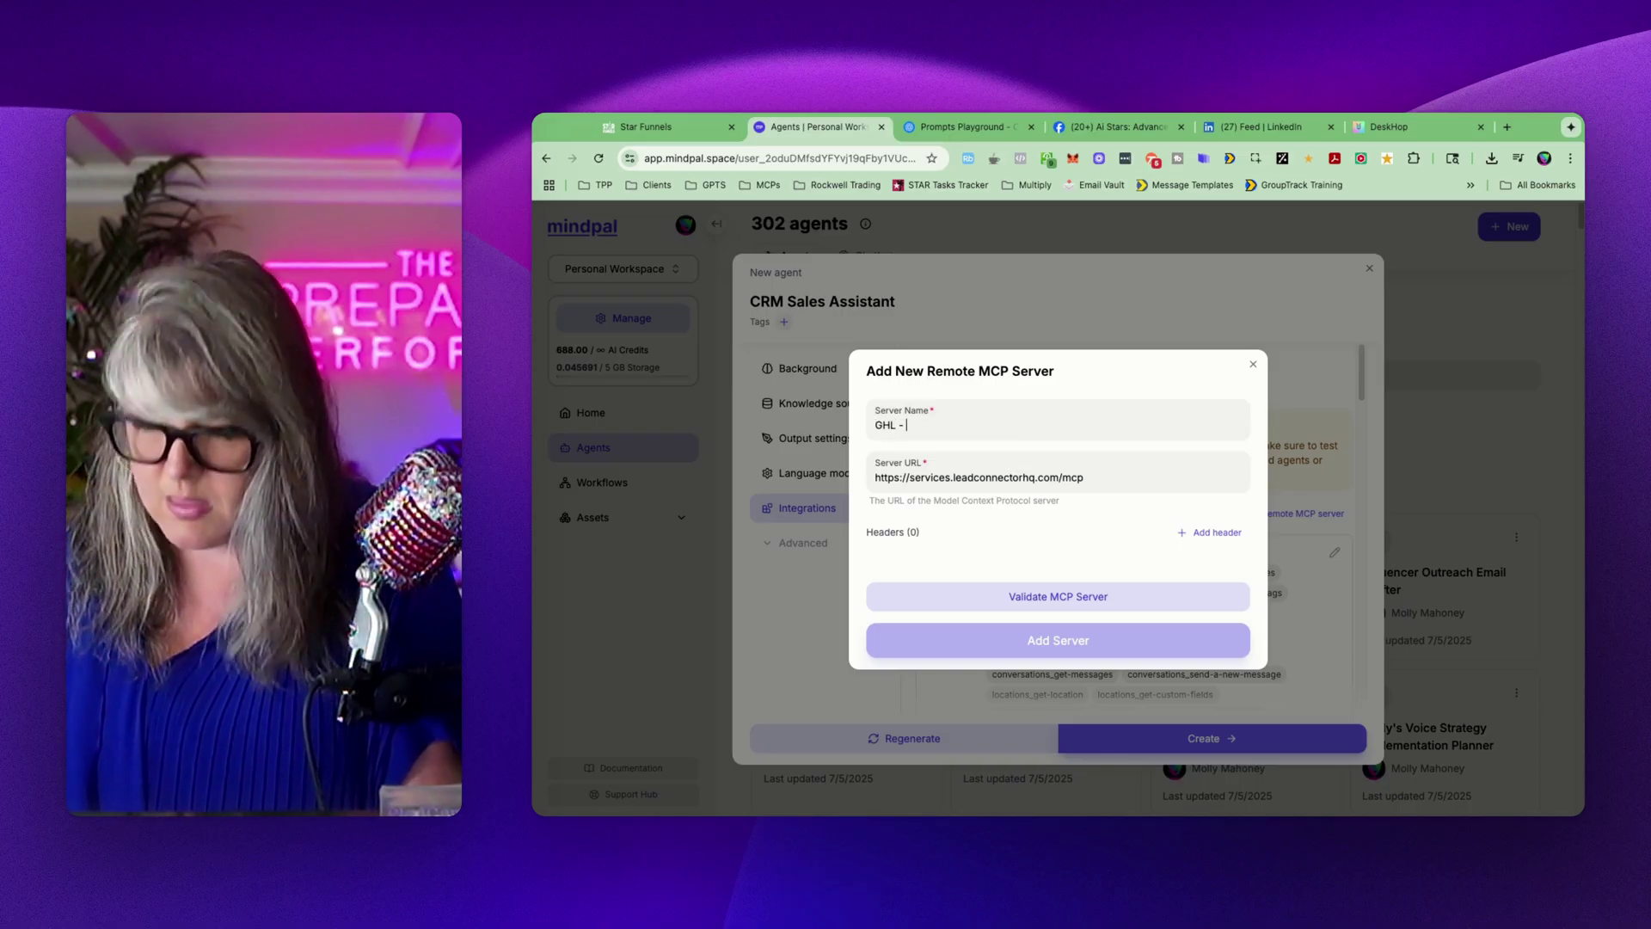
text( Contacts)
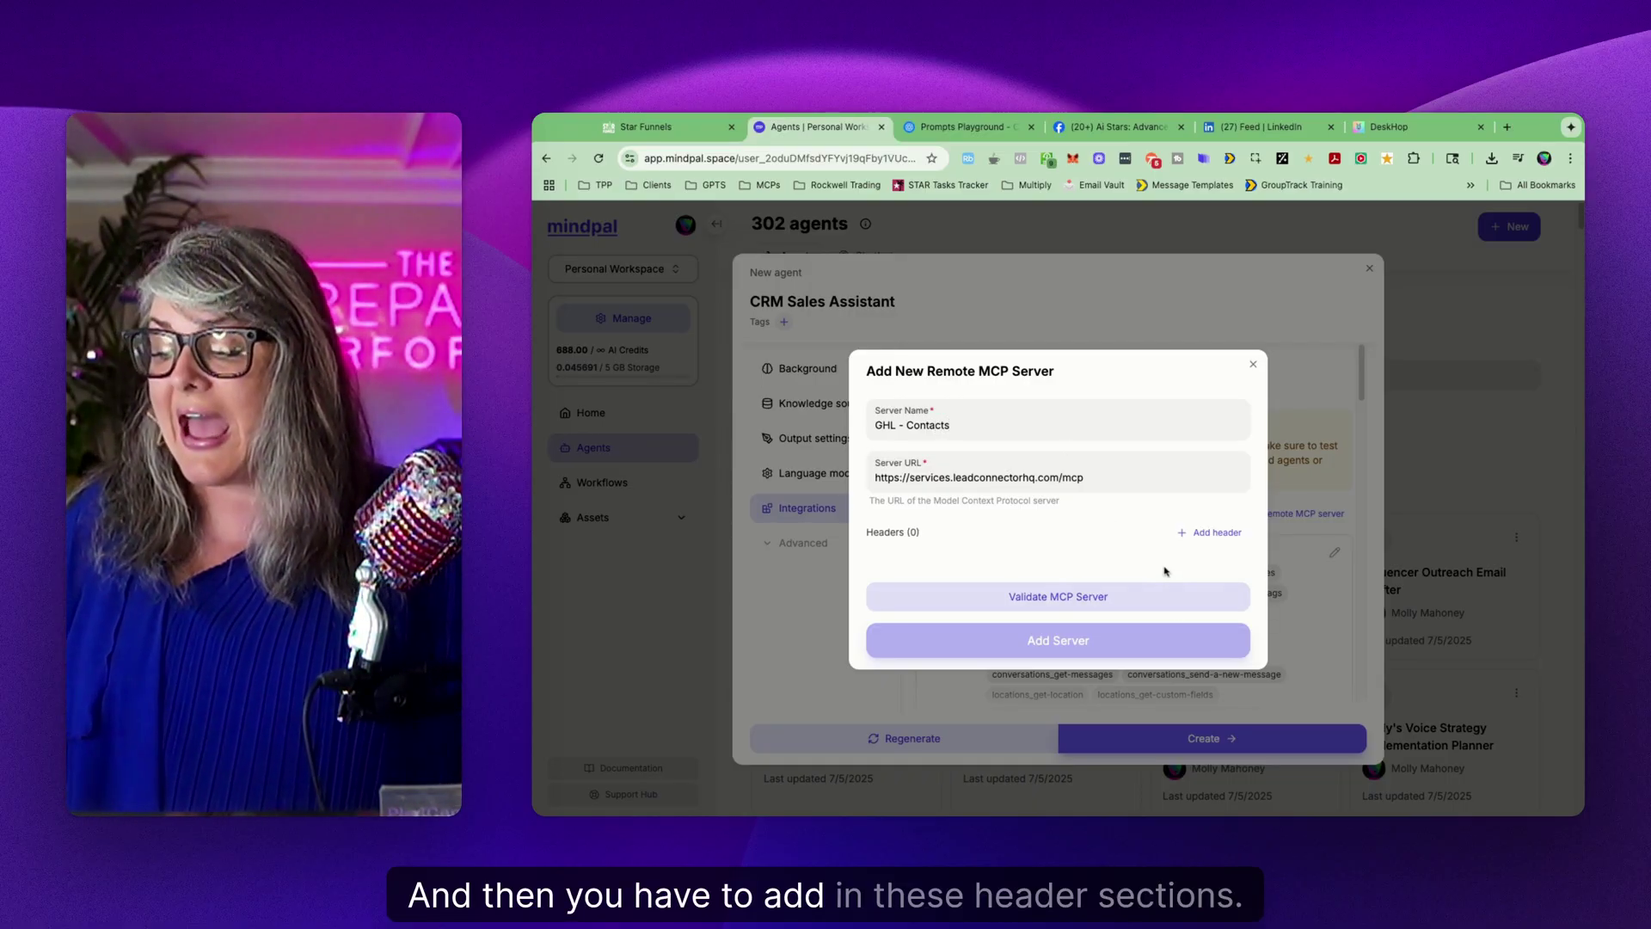
- Add an 'Authentication' header whose value is 'Bearer' followed by the pasted API token
click(1216, 536)
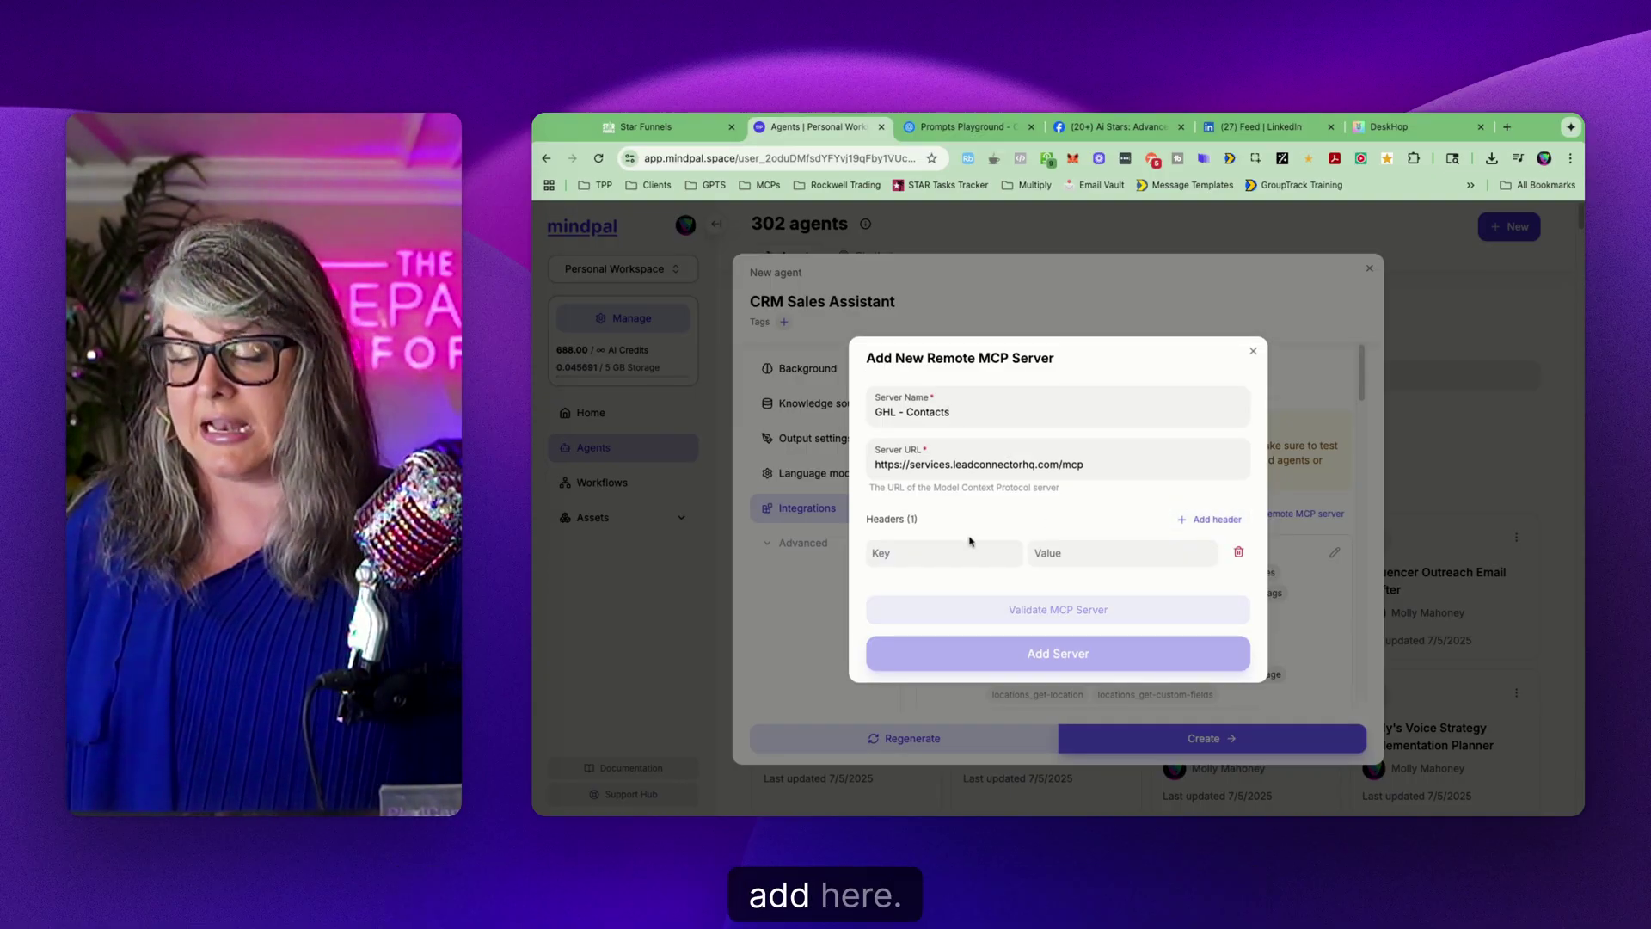
click(944, 553)
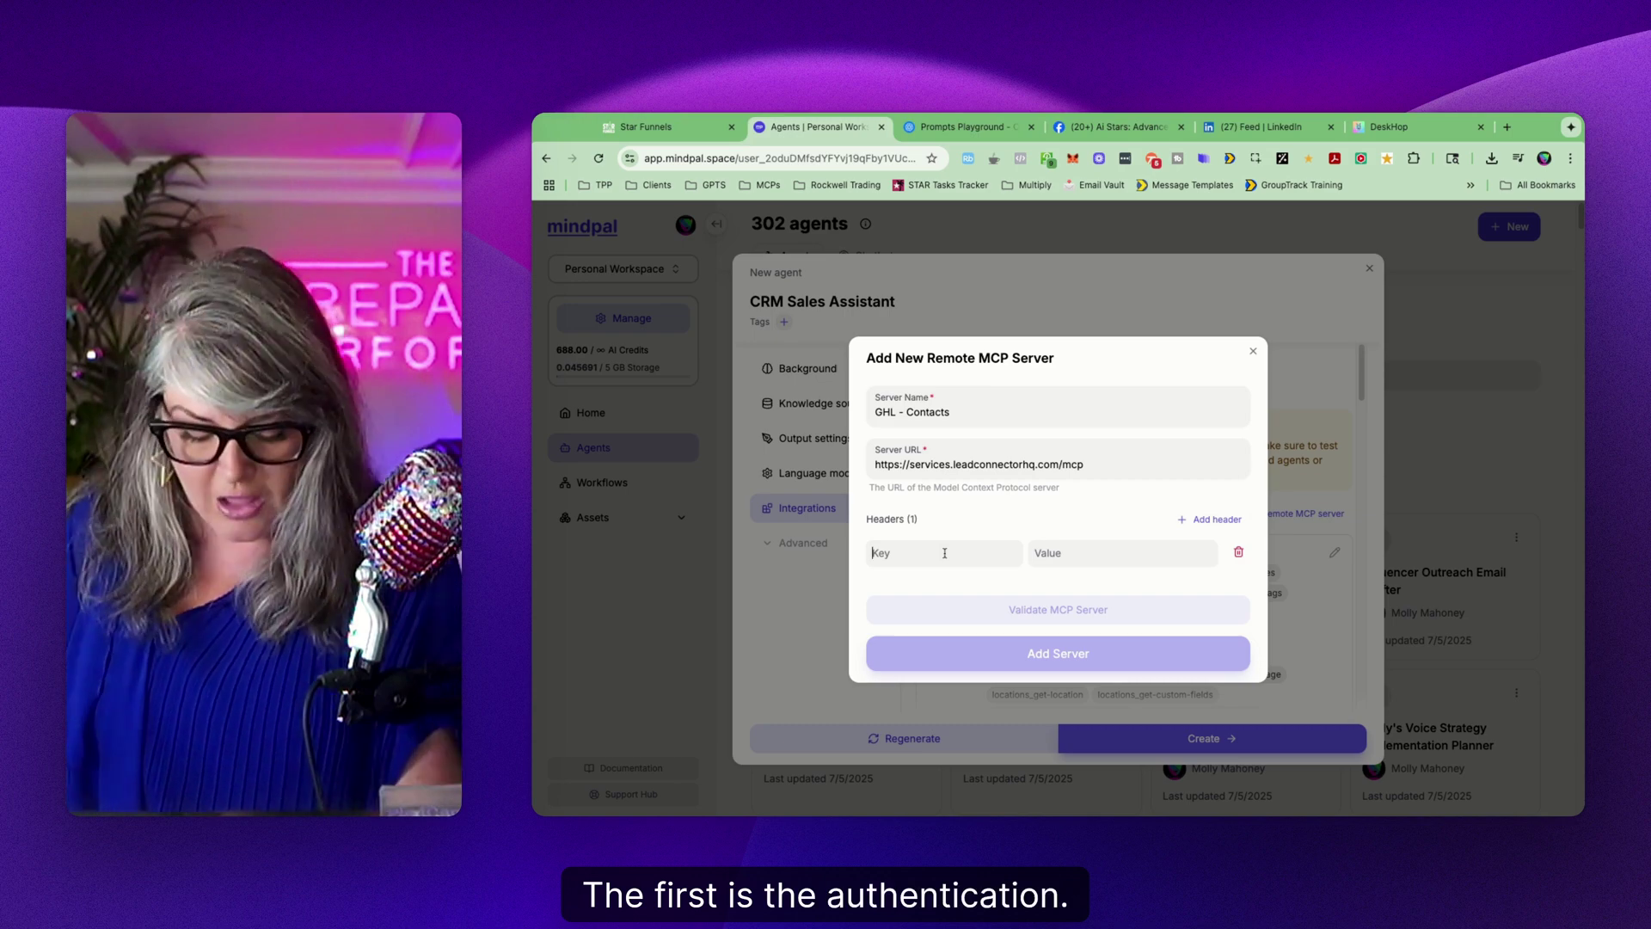
text(Authe)
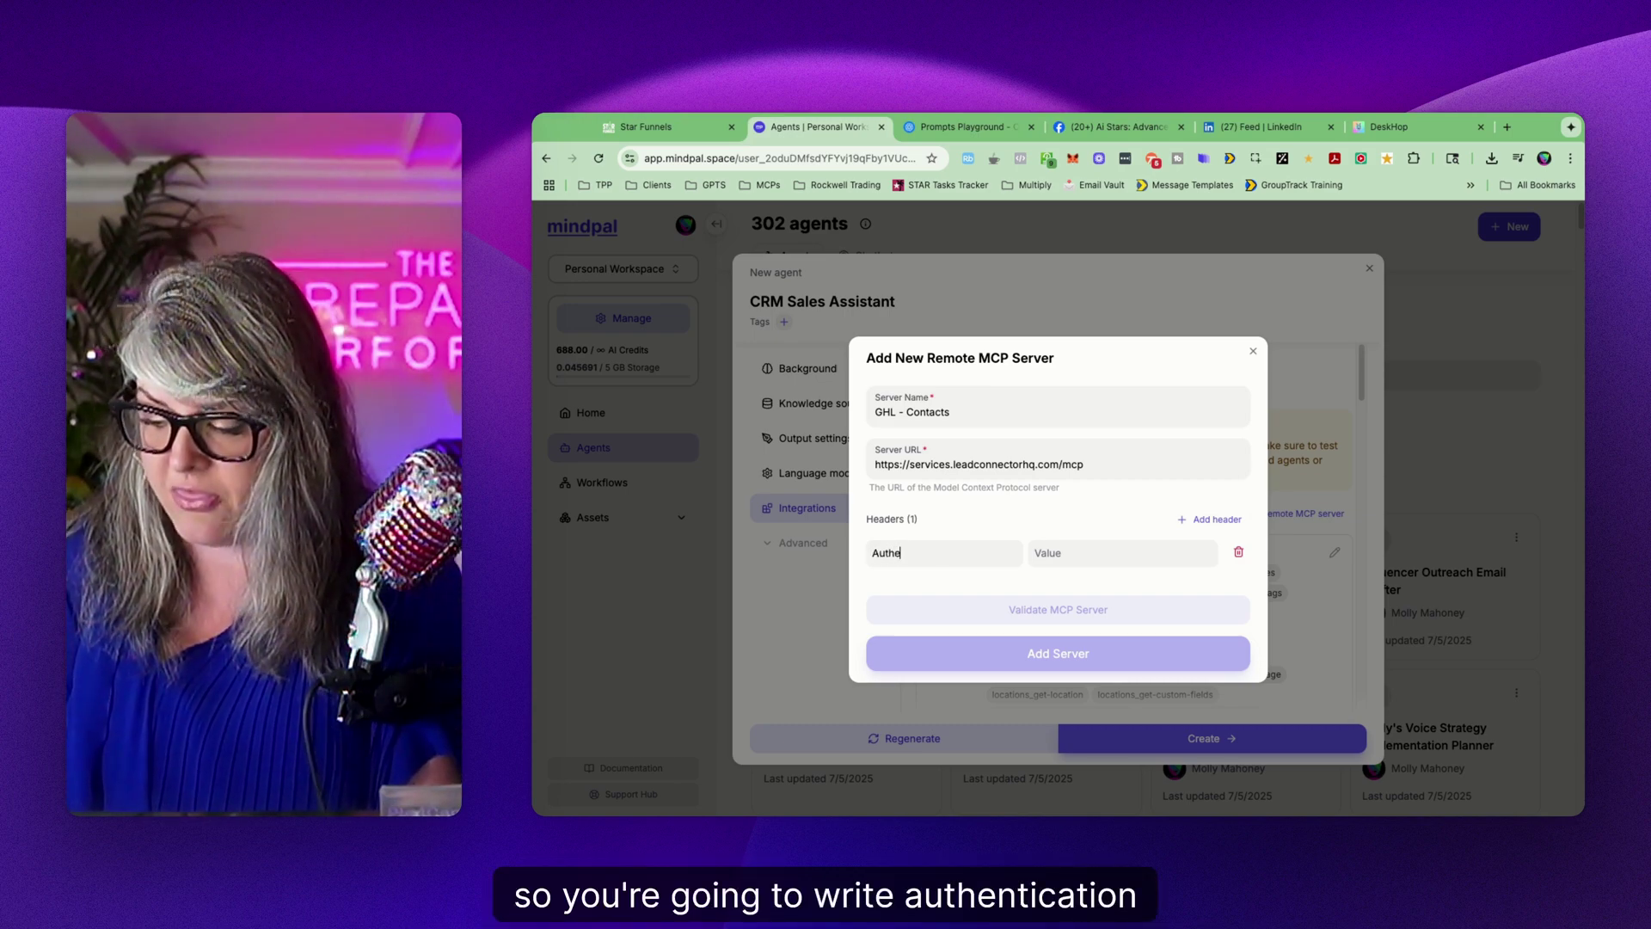
text(ntication)
key(Tab)
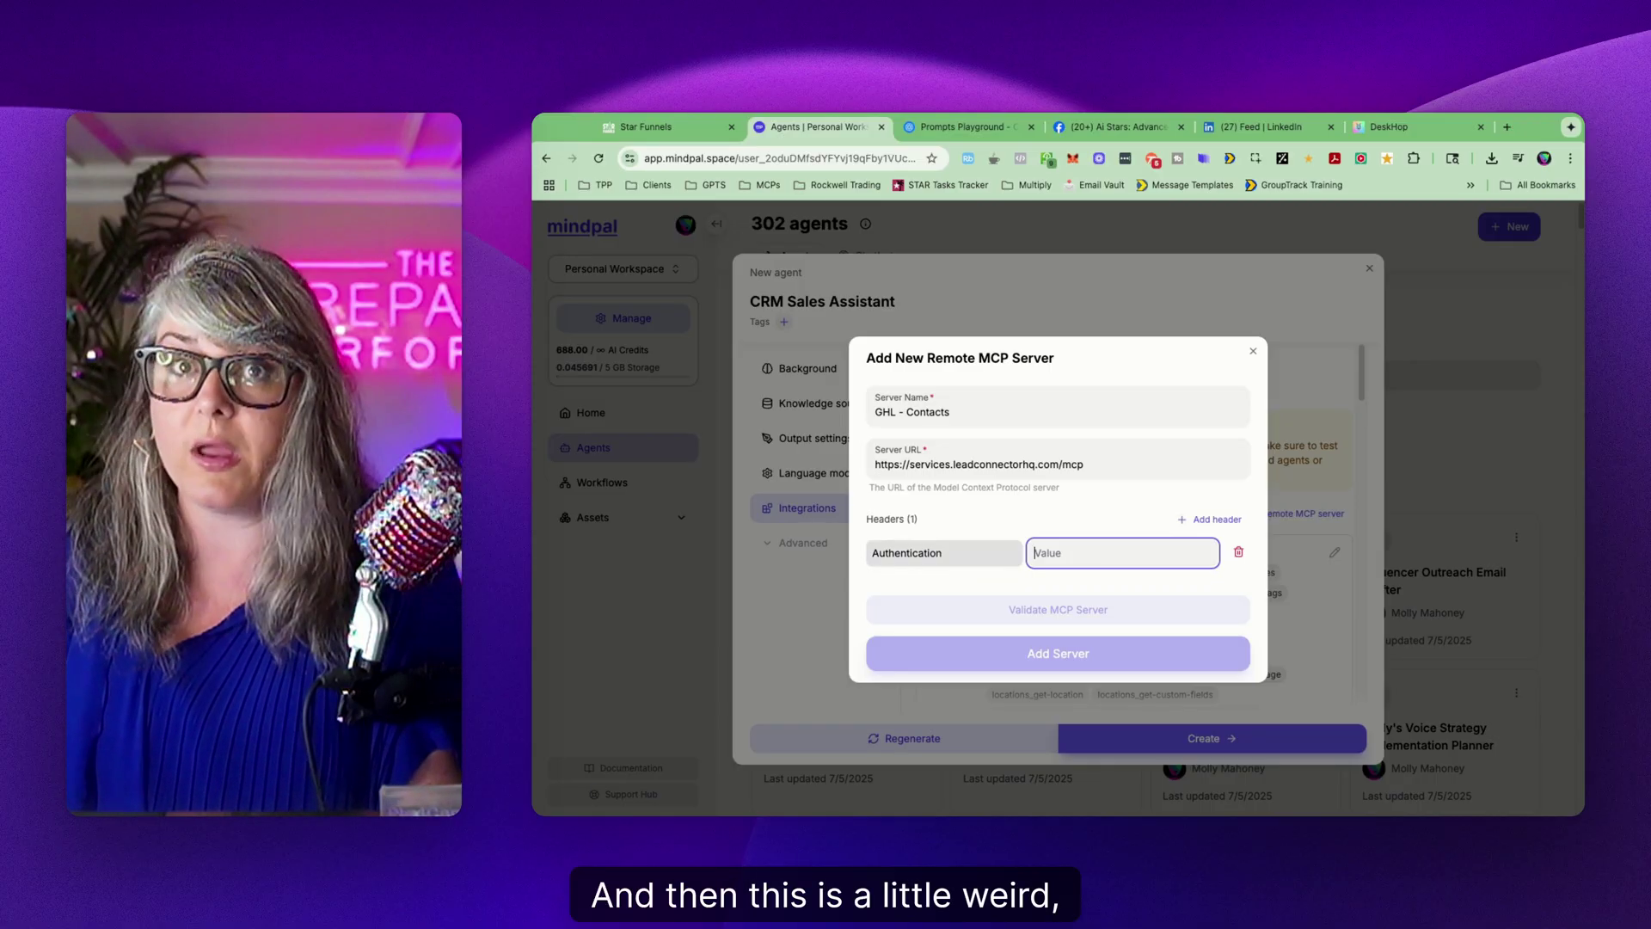
text(B)
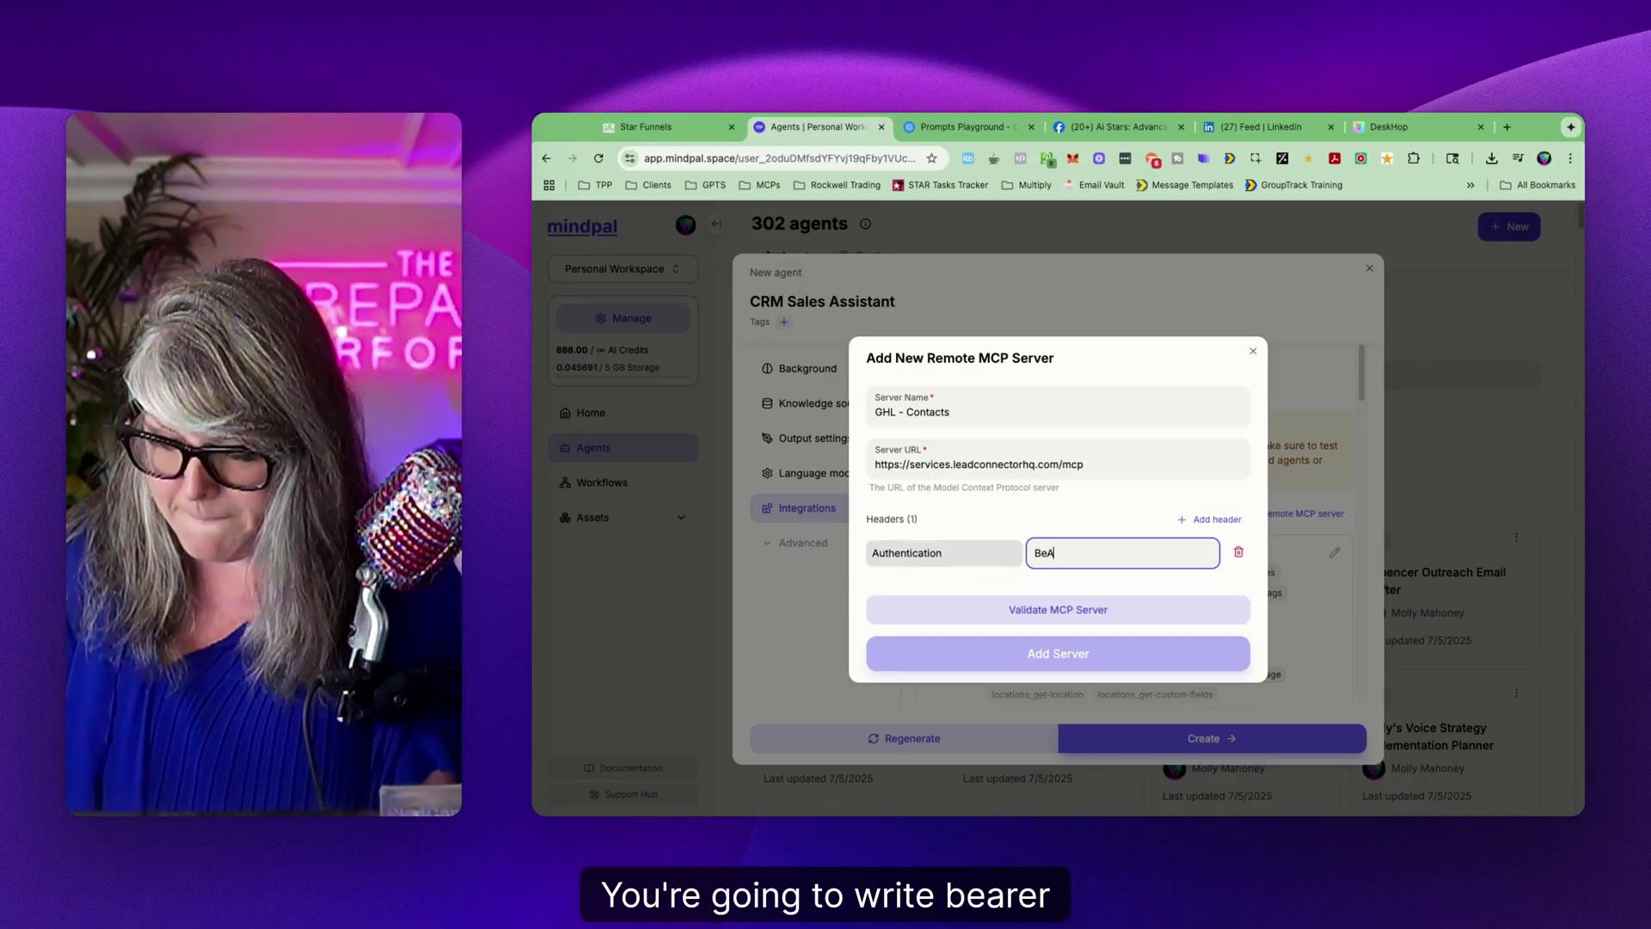
text(earer)
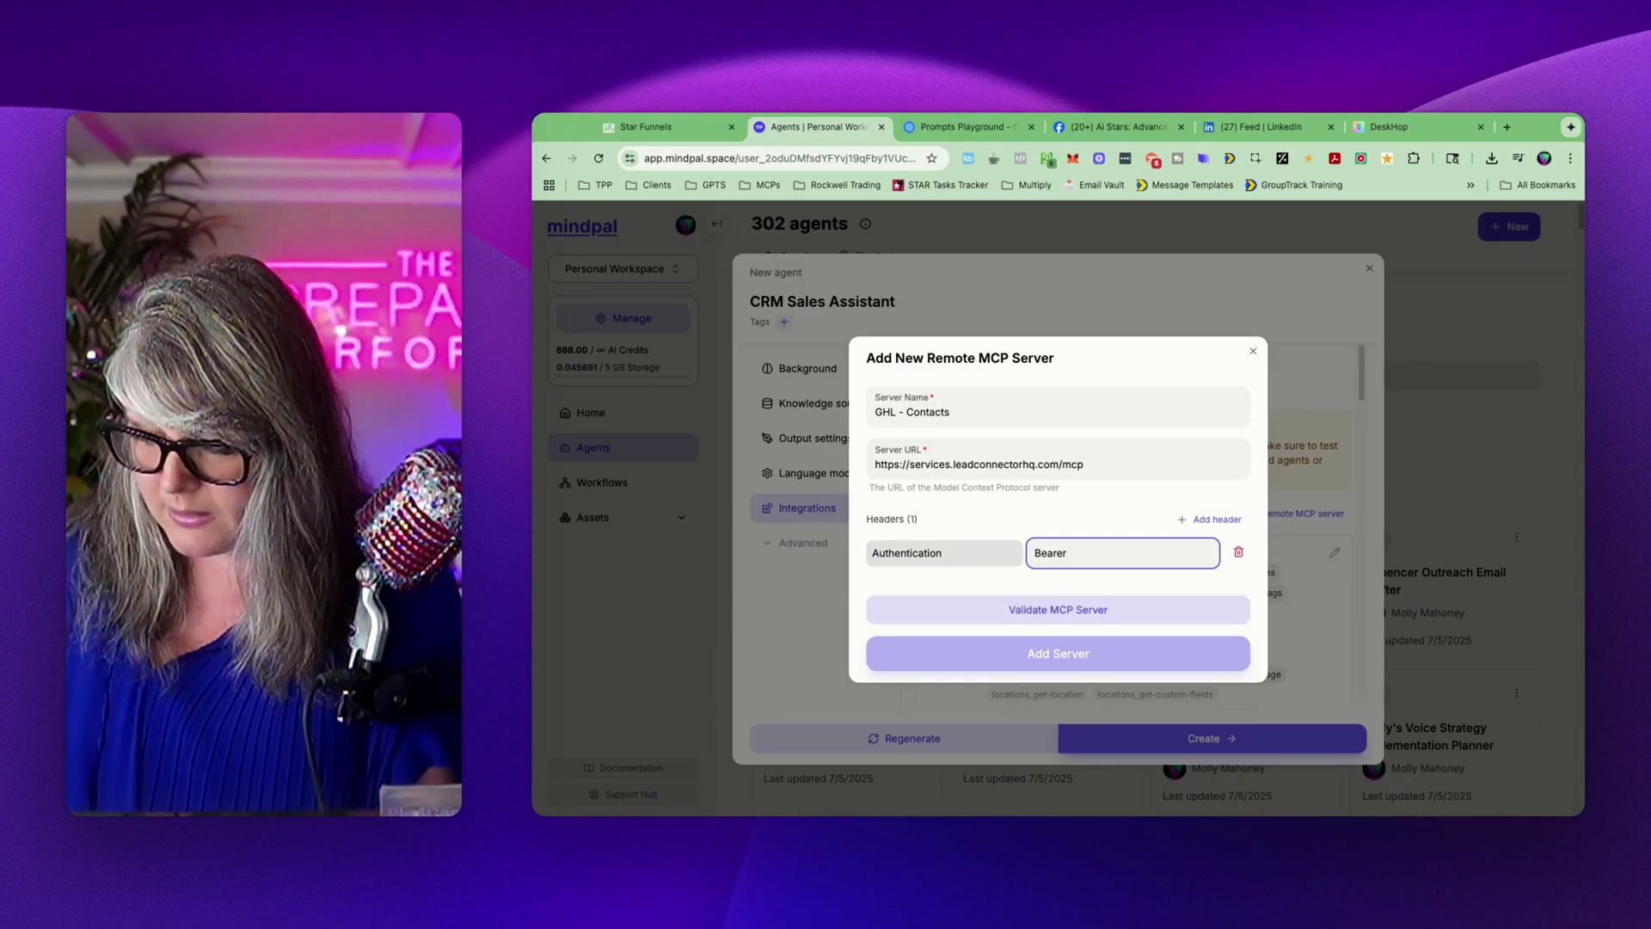
text(https://services.leadconnectorhq.com/mcp)
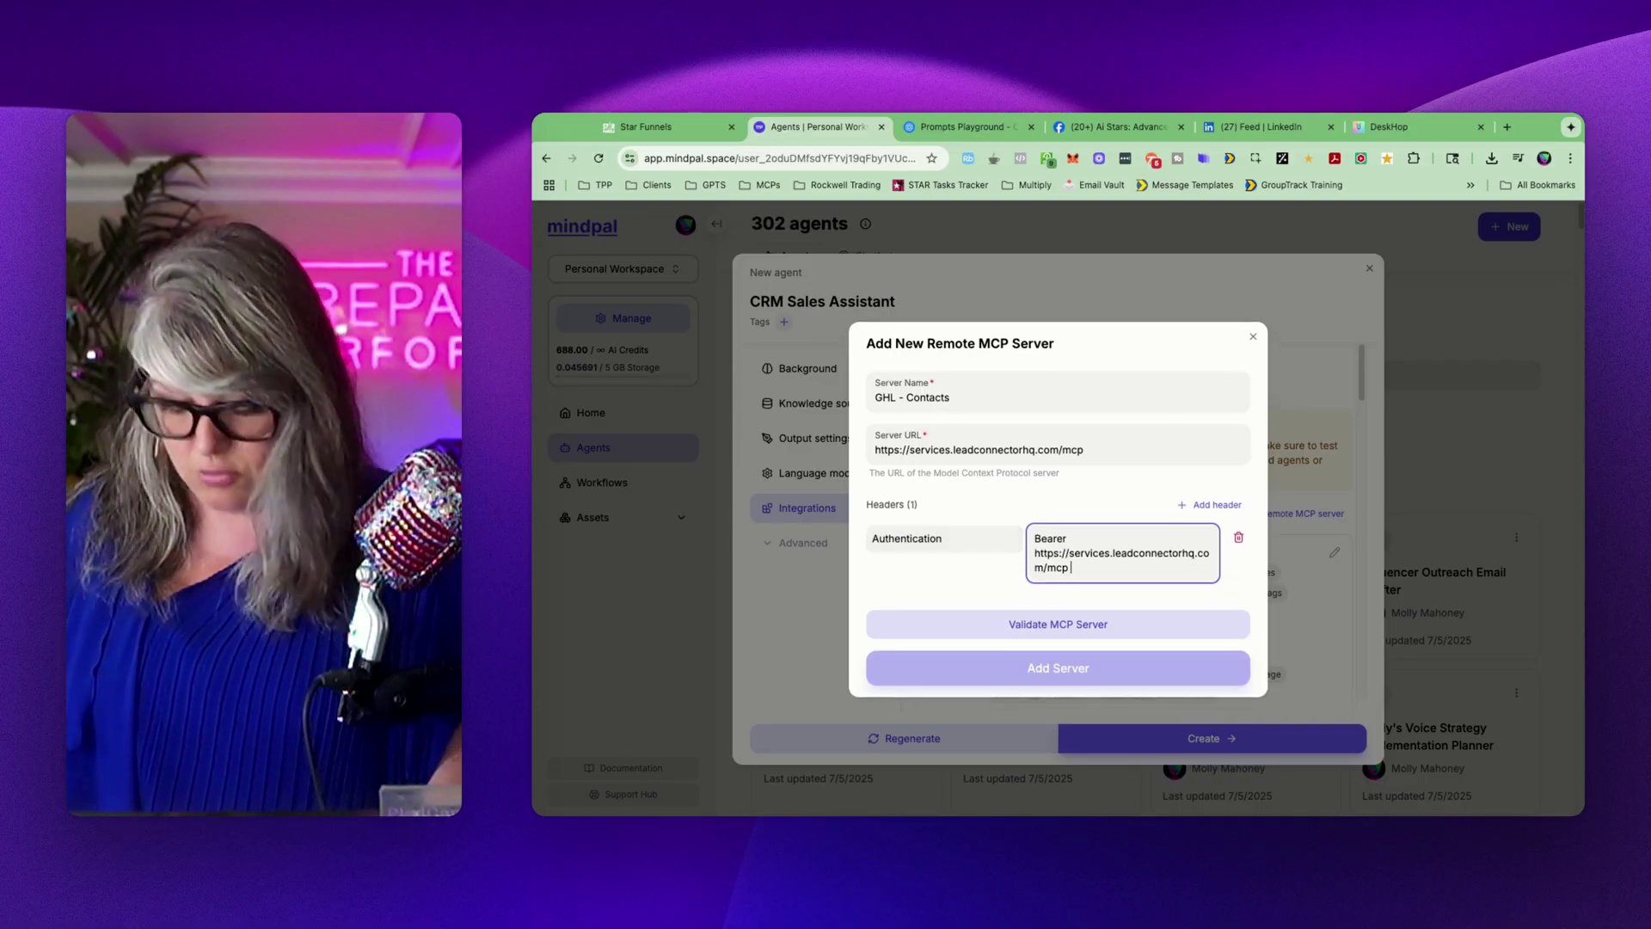
key(super+z)
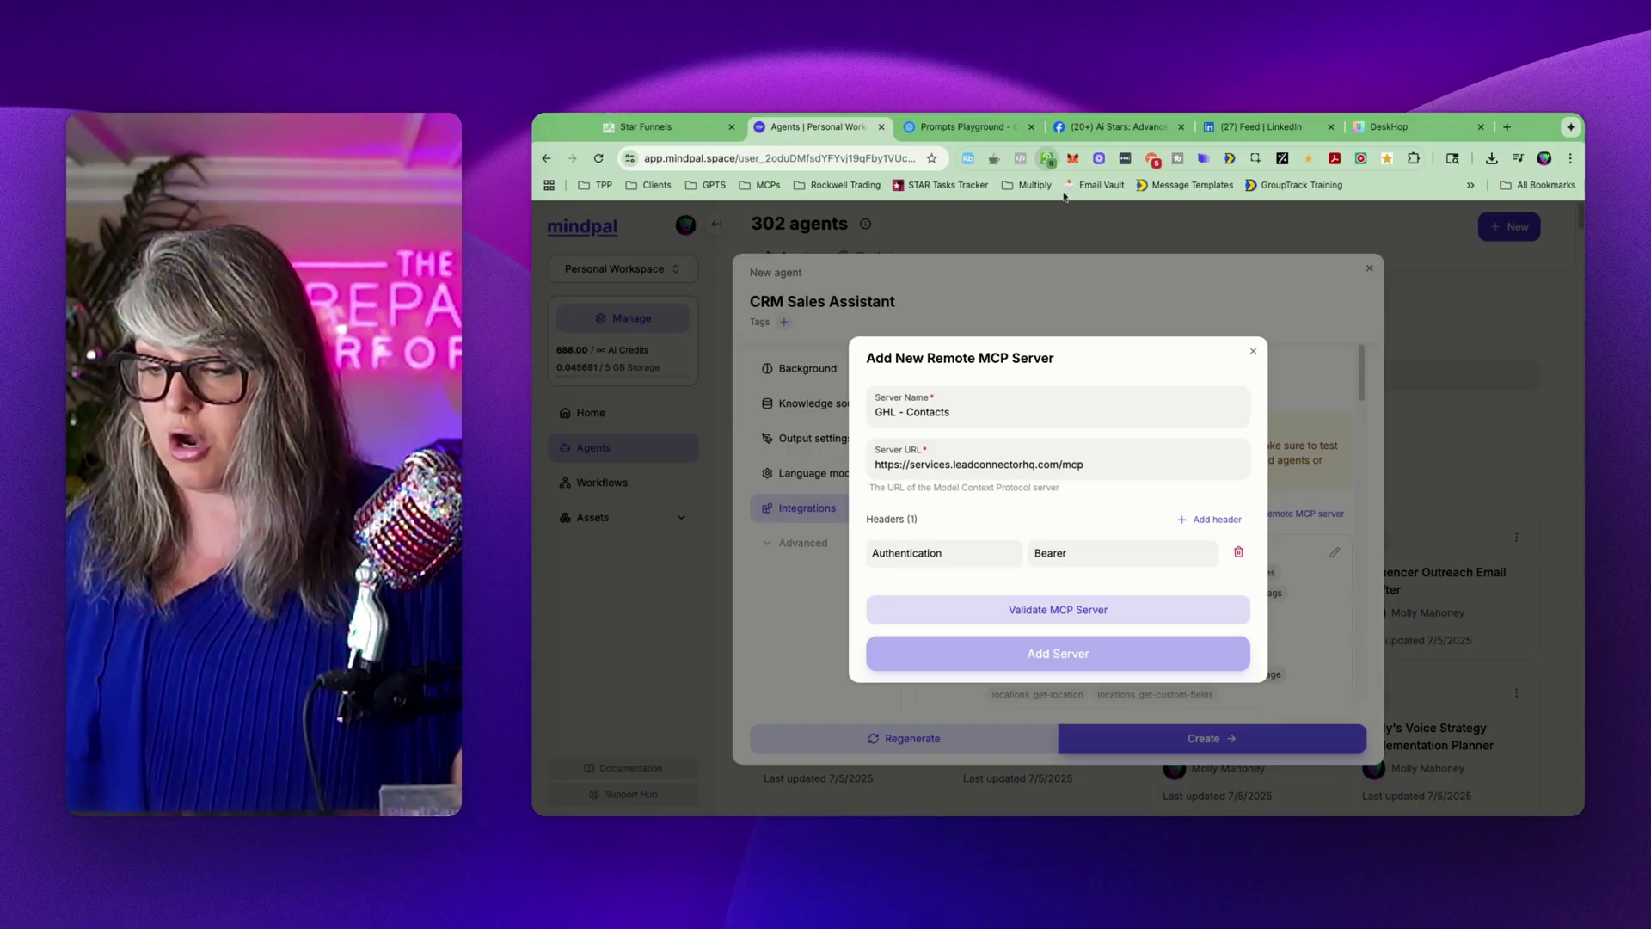
click(1118, 554)
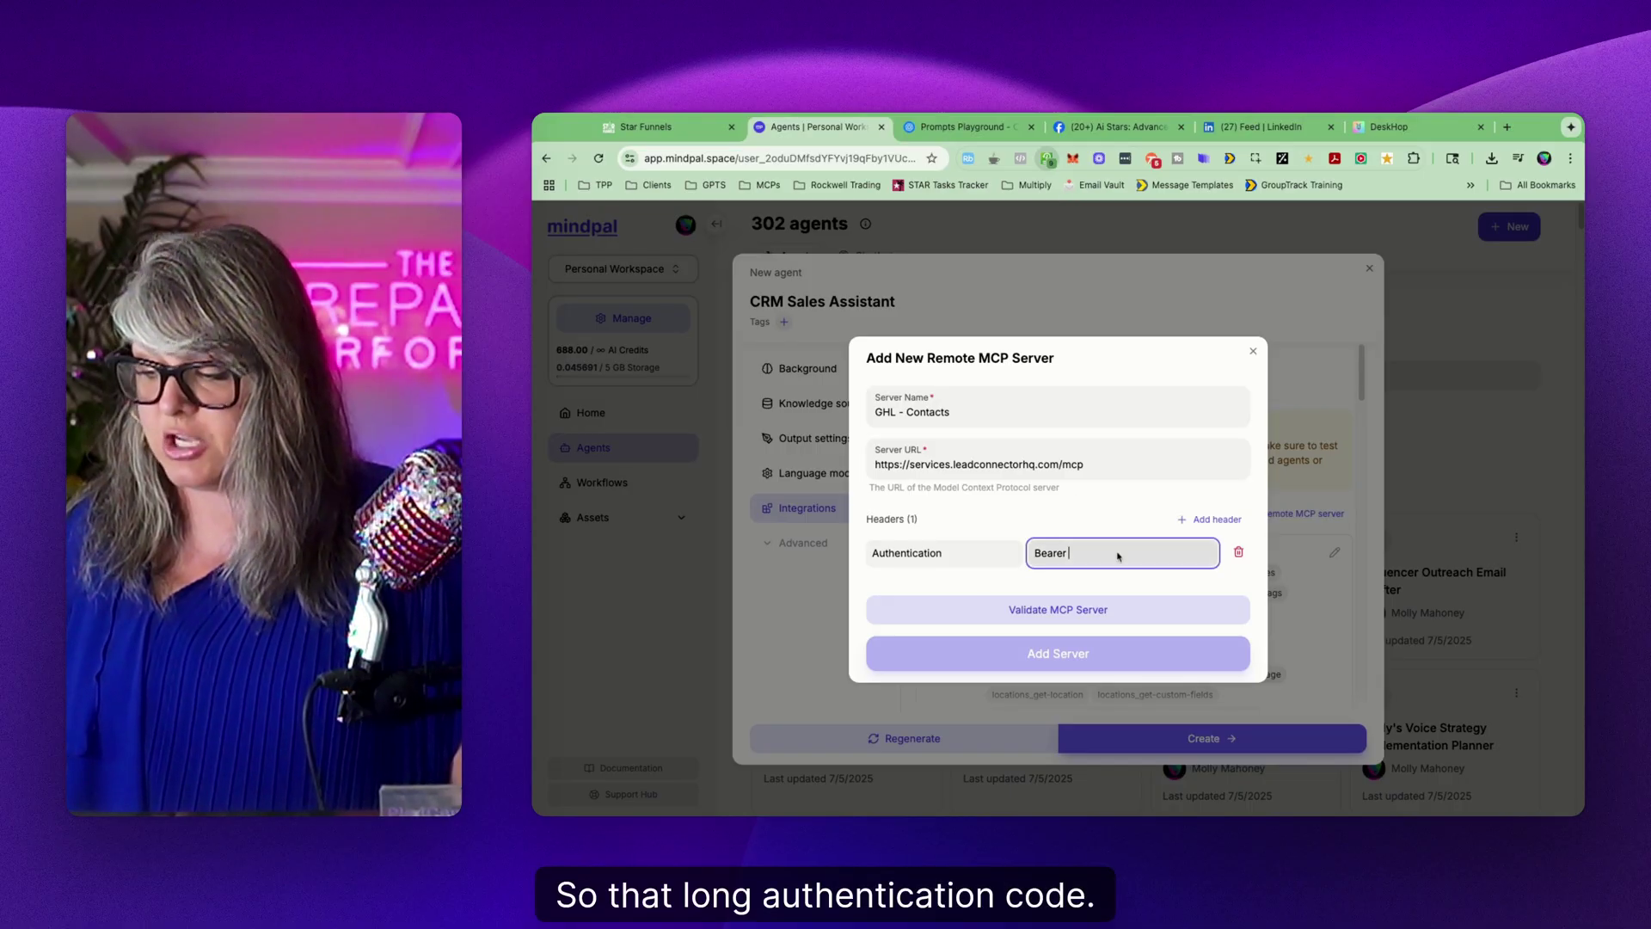
key(super+v)
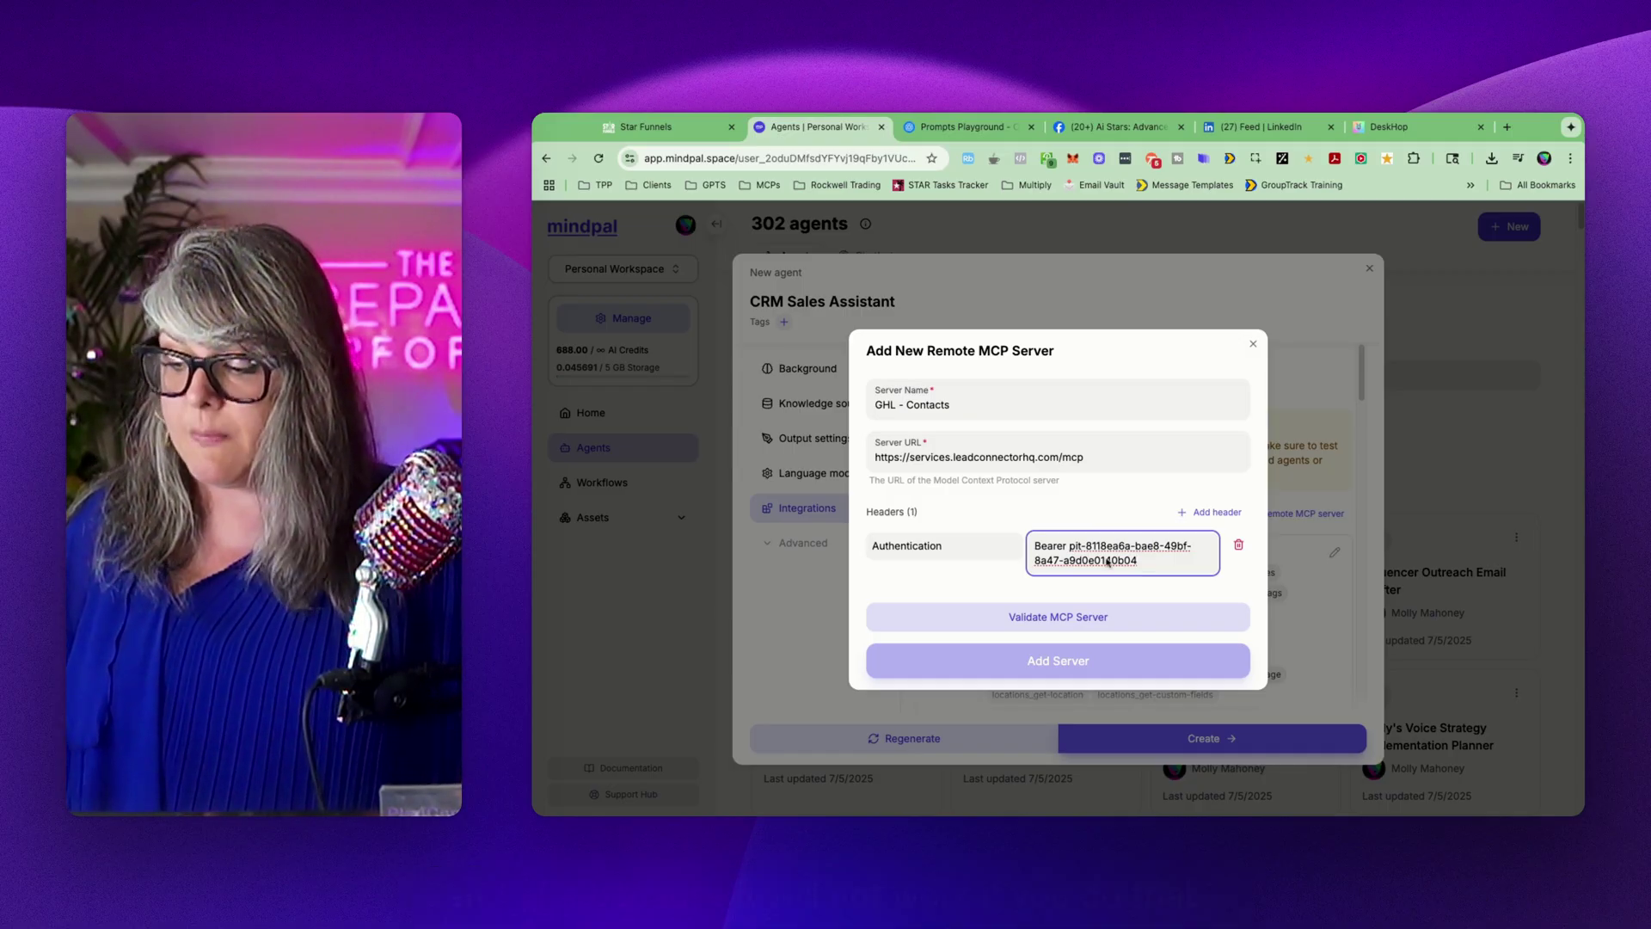
- Add a second header row and change the first header's key to 'Authorization'
click(1220, 510)
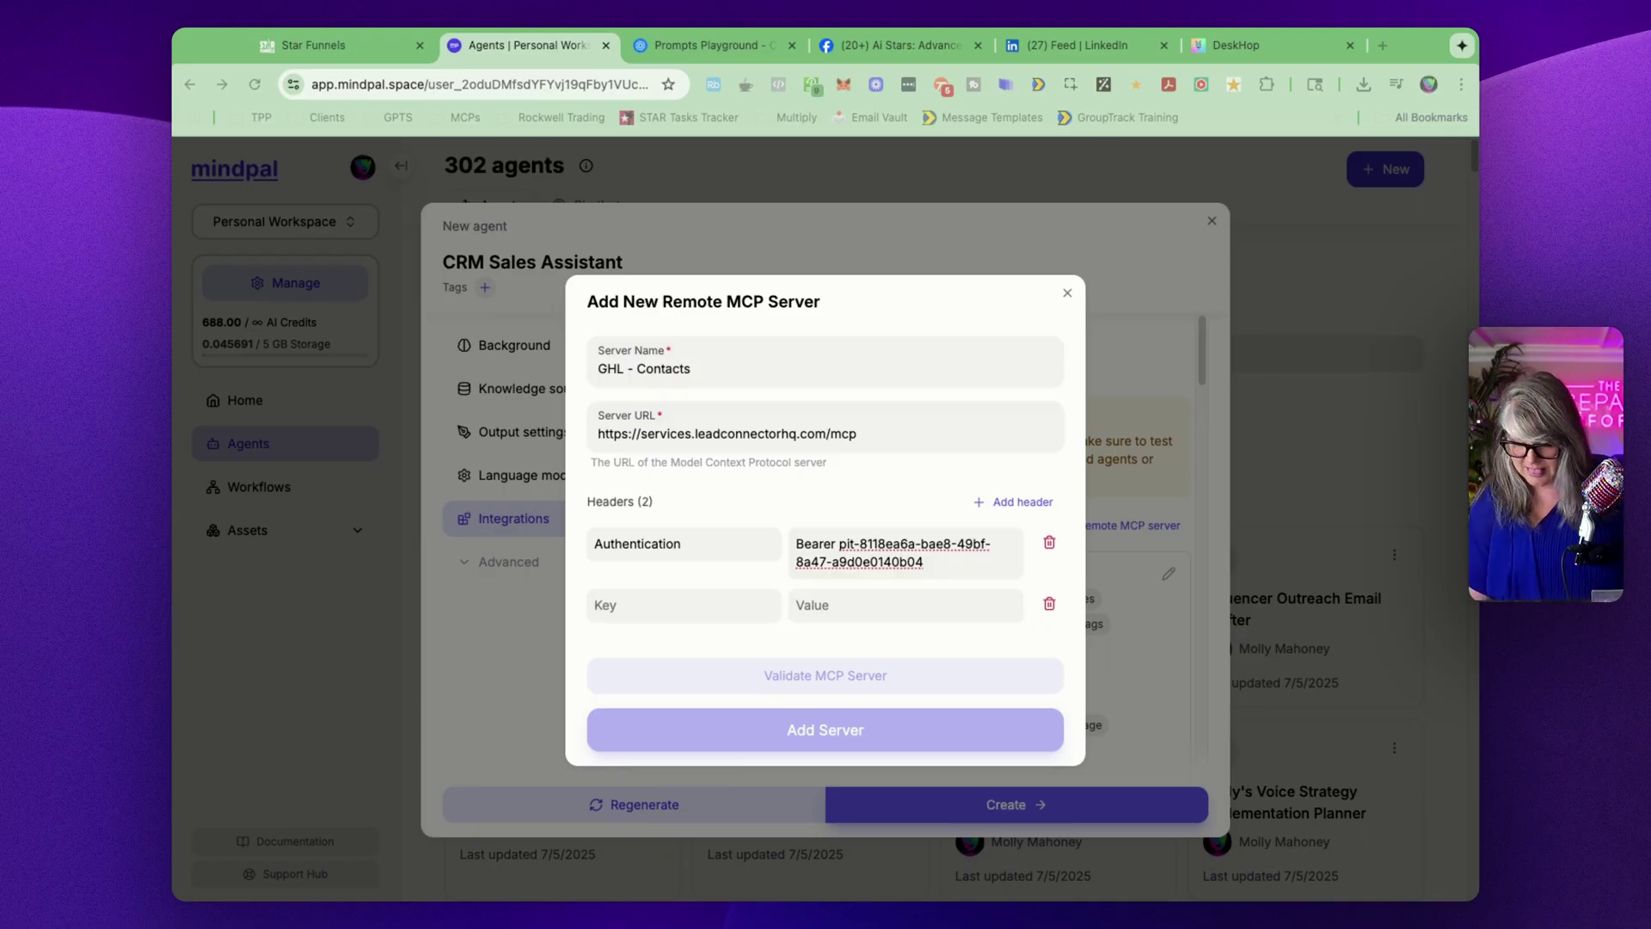
click(677, 551)
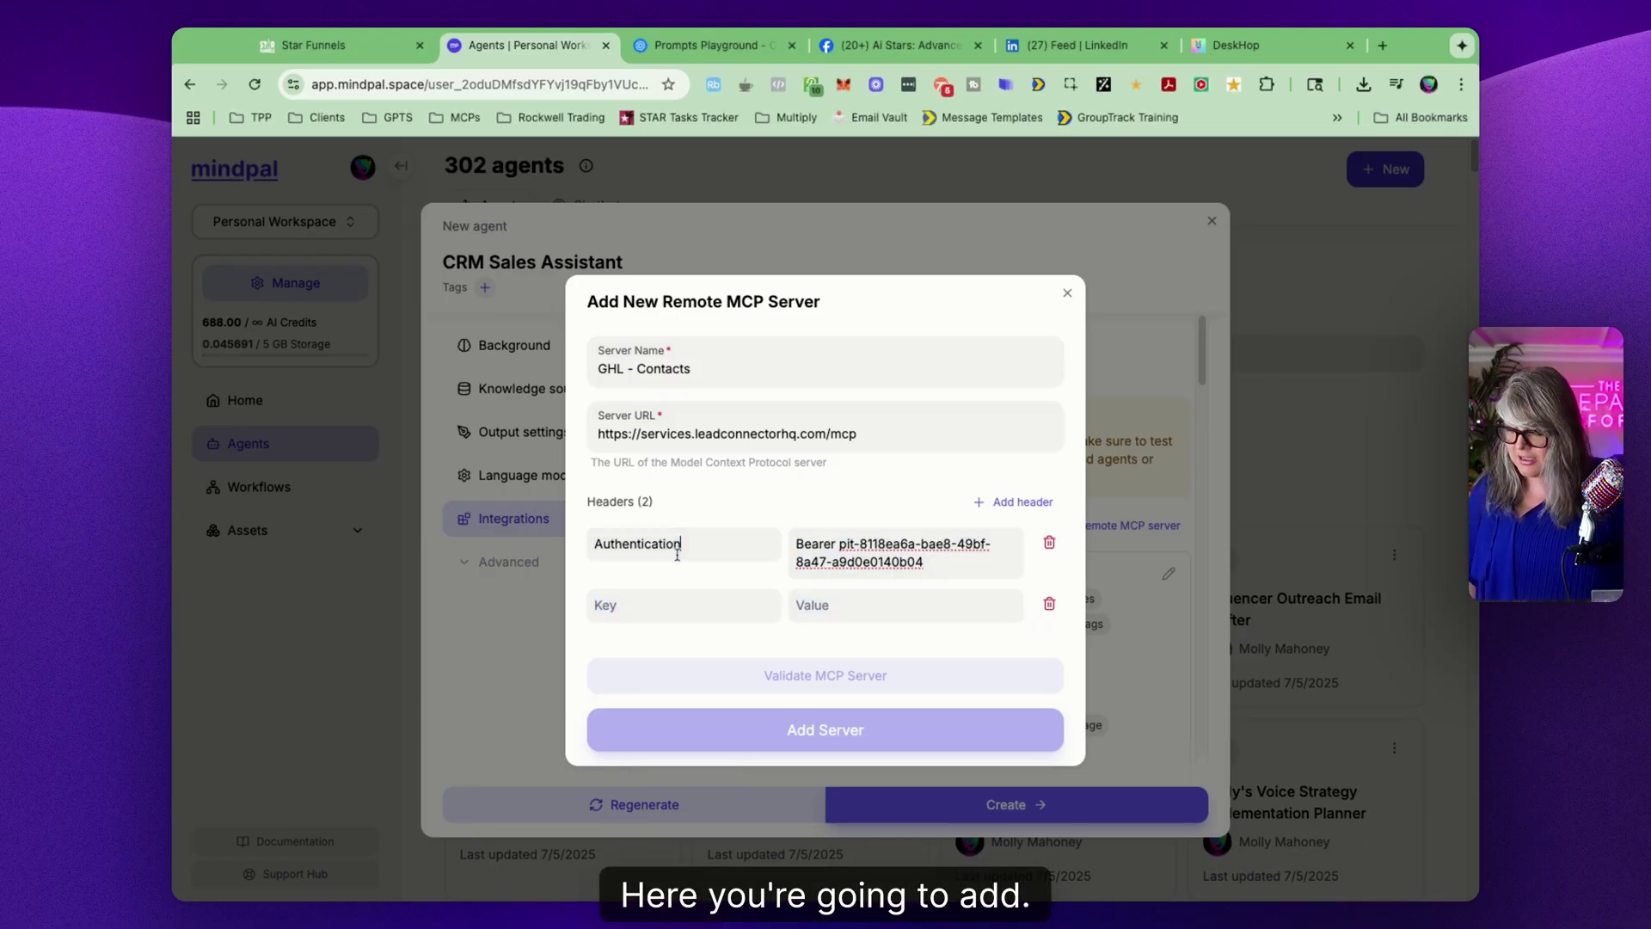
double_click(677, 550)
text(Authorization")
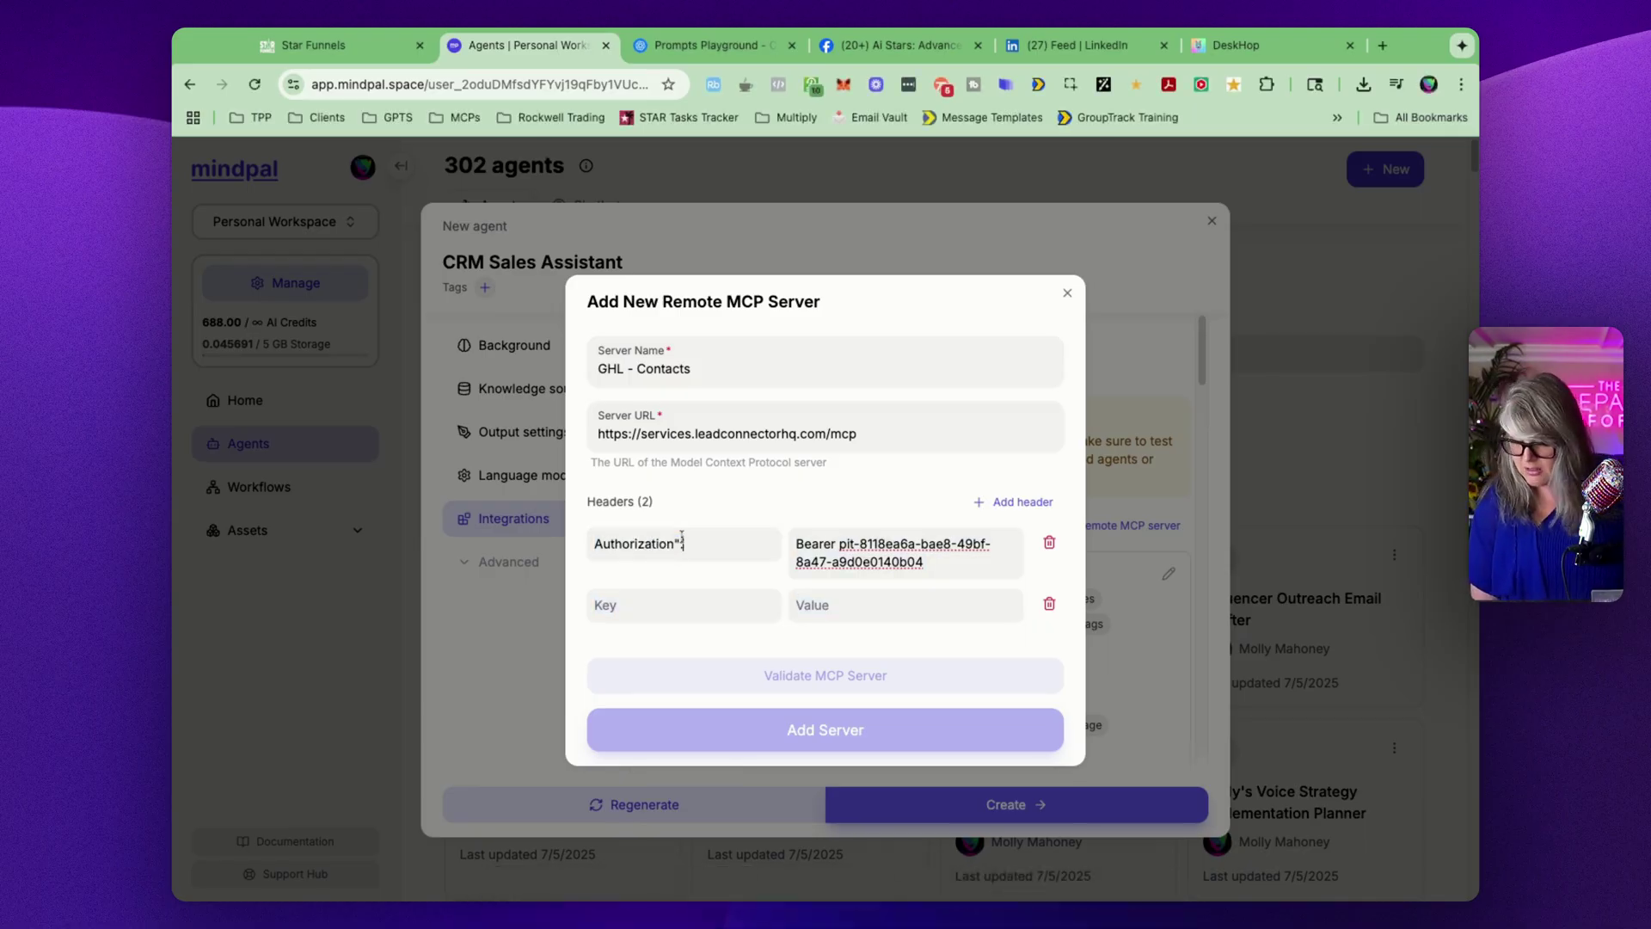
key(BackSpace)
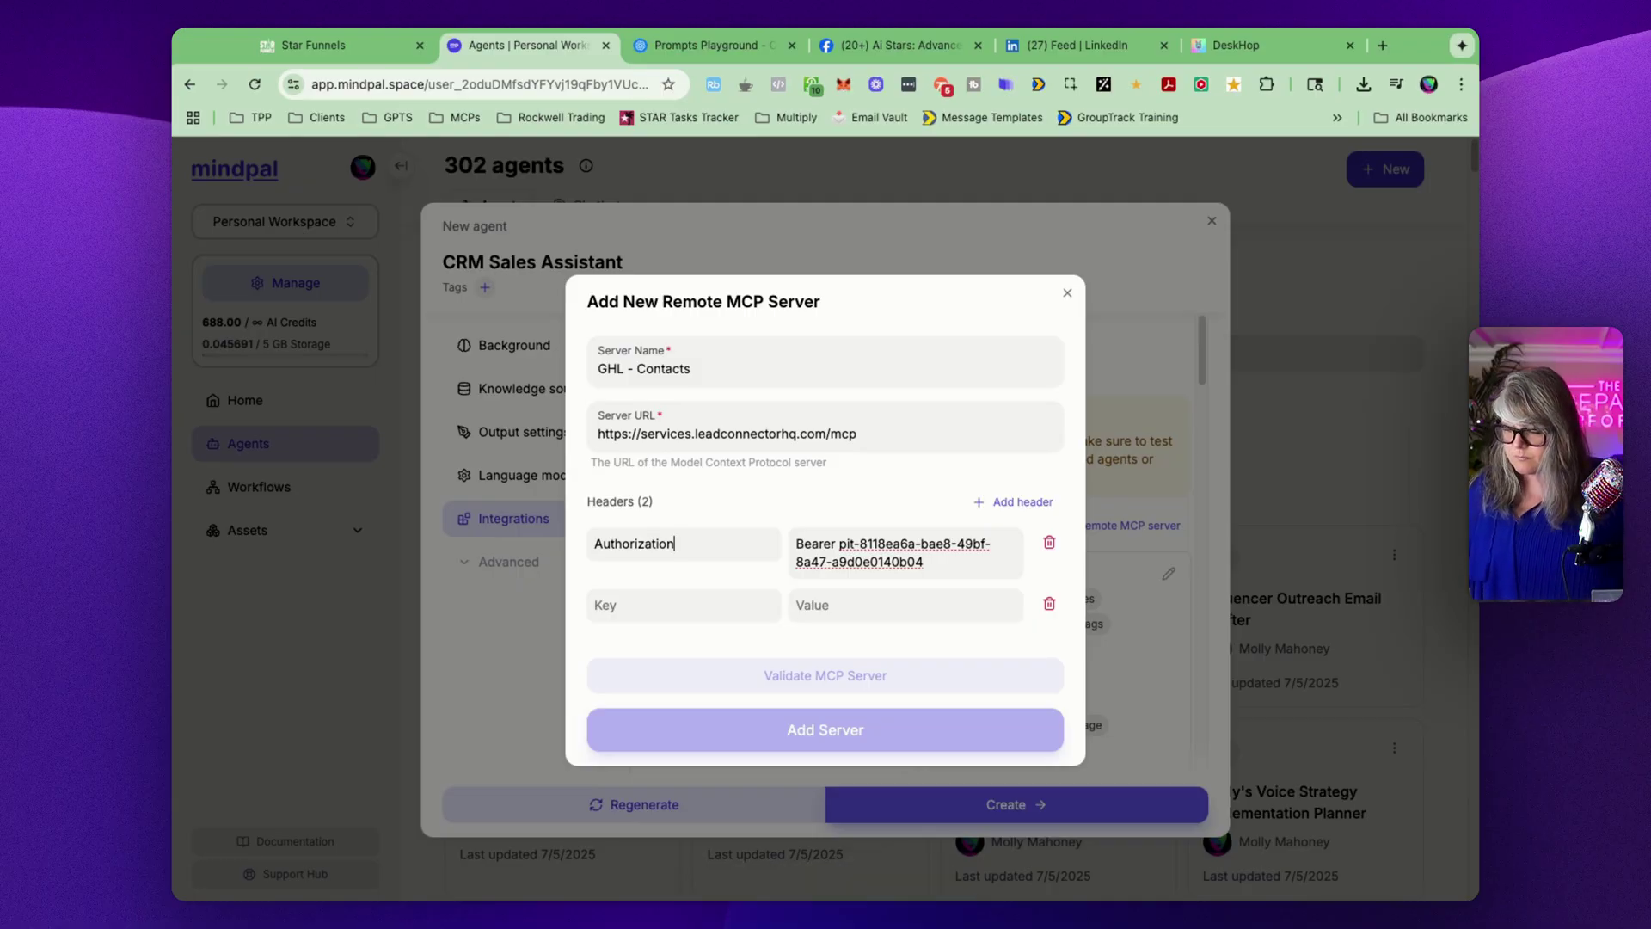
- Set the second header's key to 'locationId'
click(600, 604)
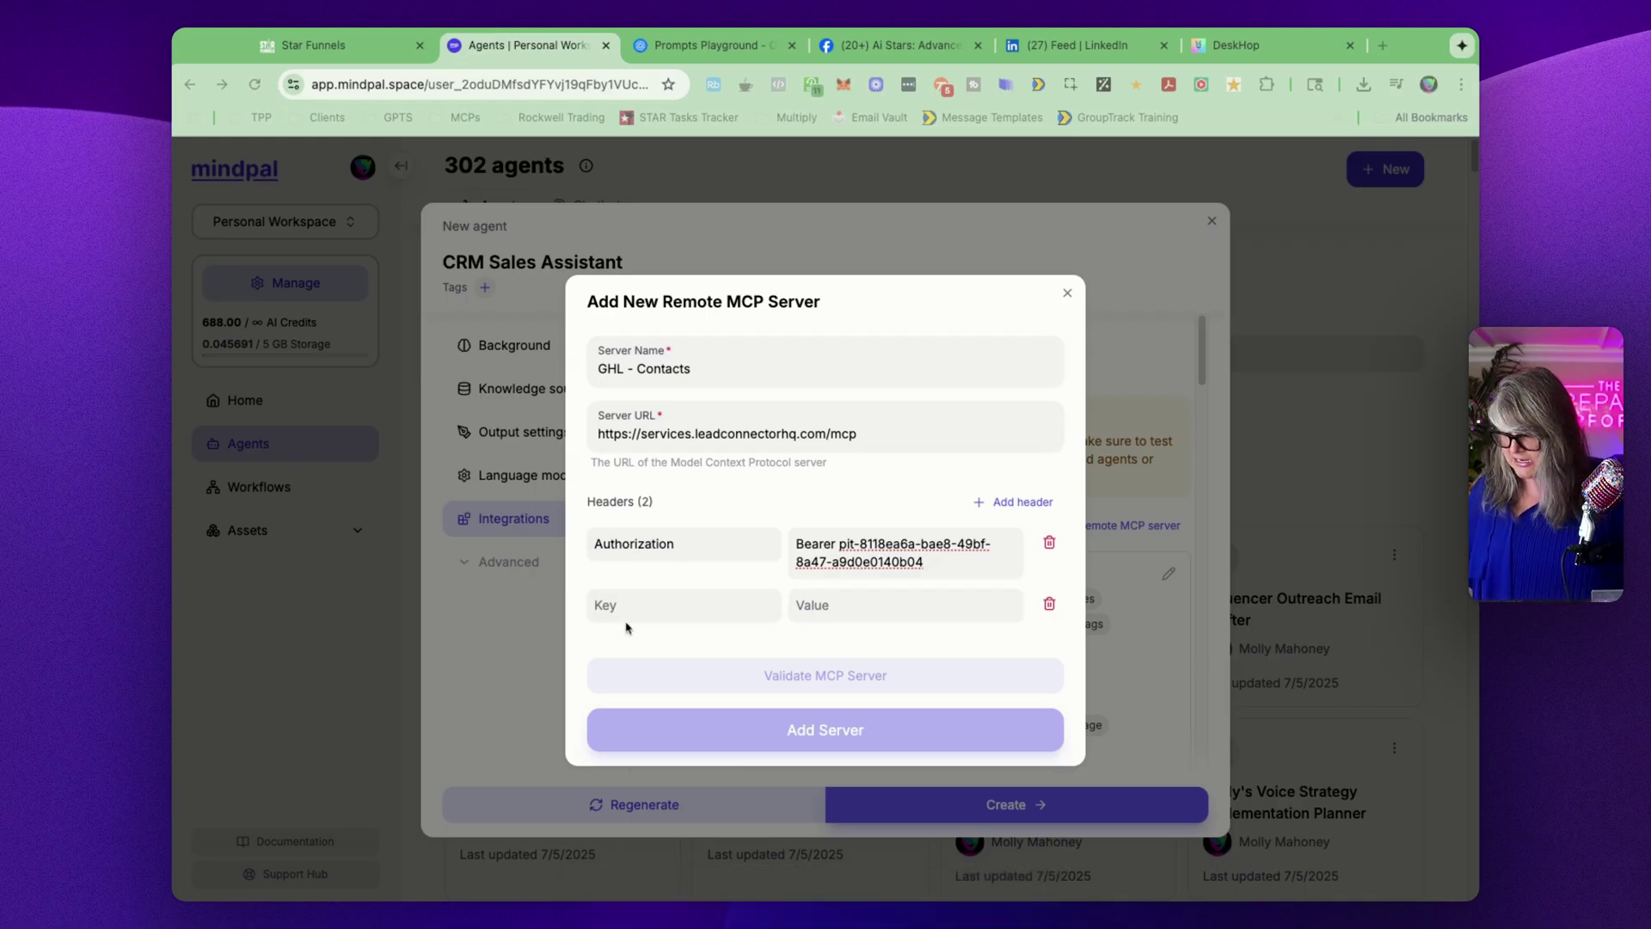
click(666, 600)
text(locationId)
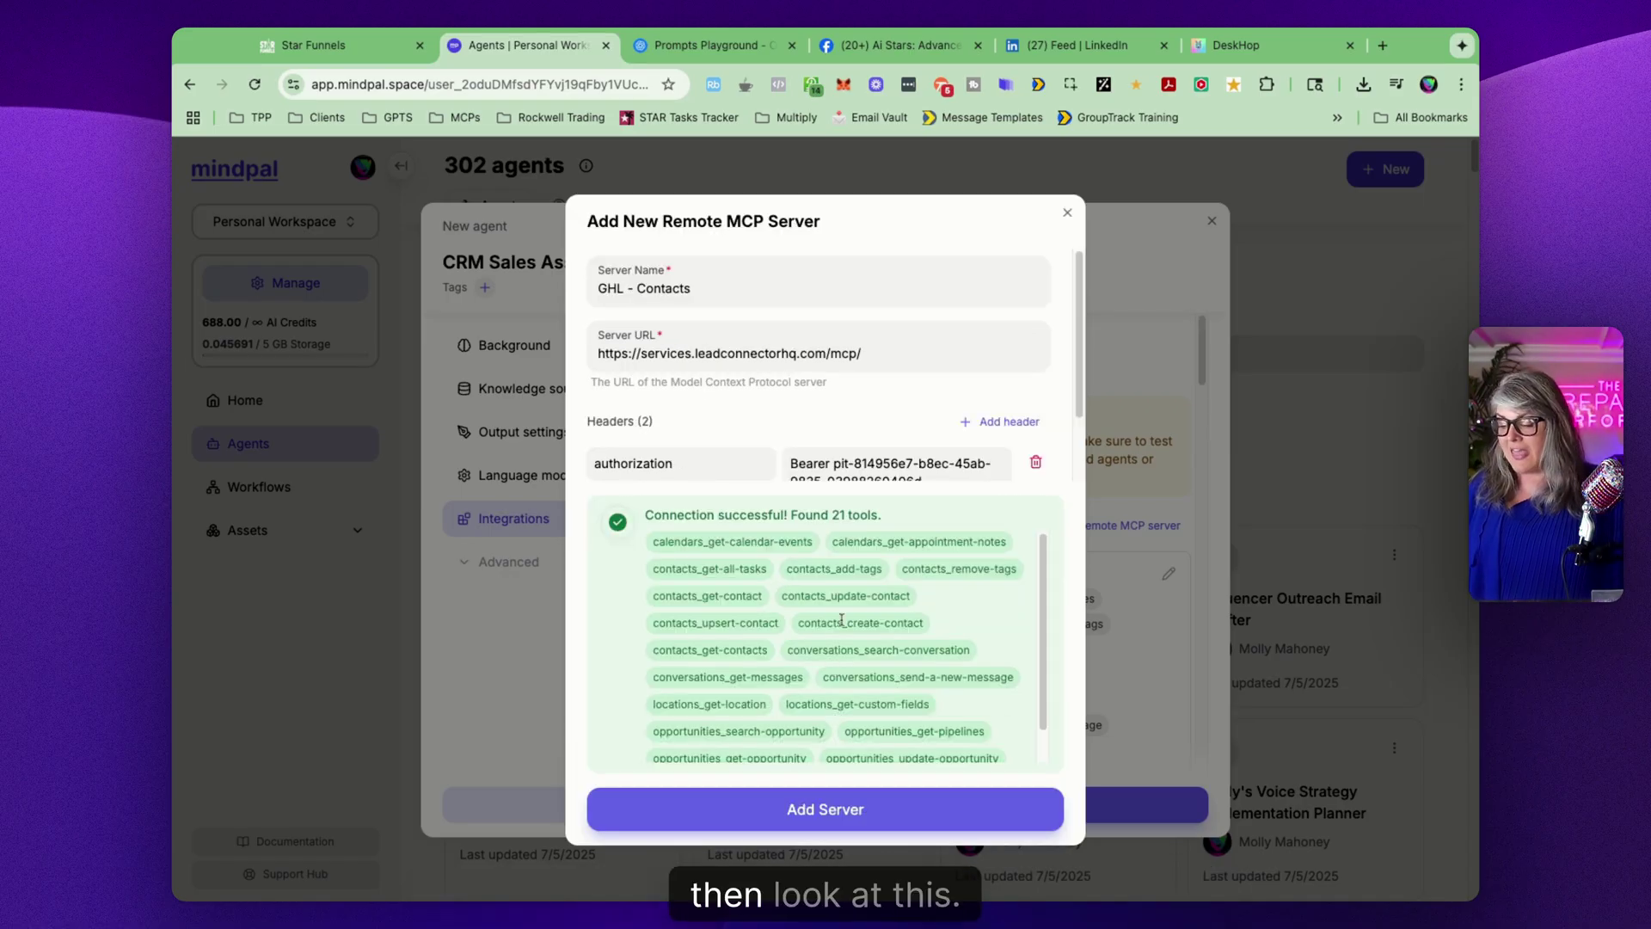
- Save the GHL - Contacts server and close the new agent dialog, returning to the 302 agents
scroll(867, 602, down, 3)
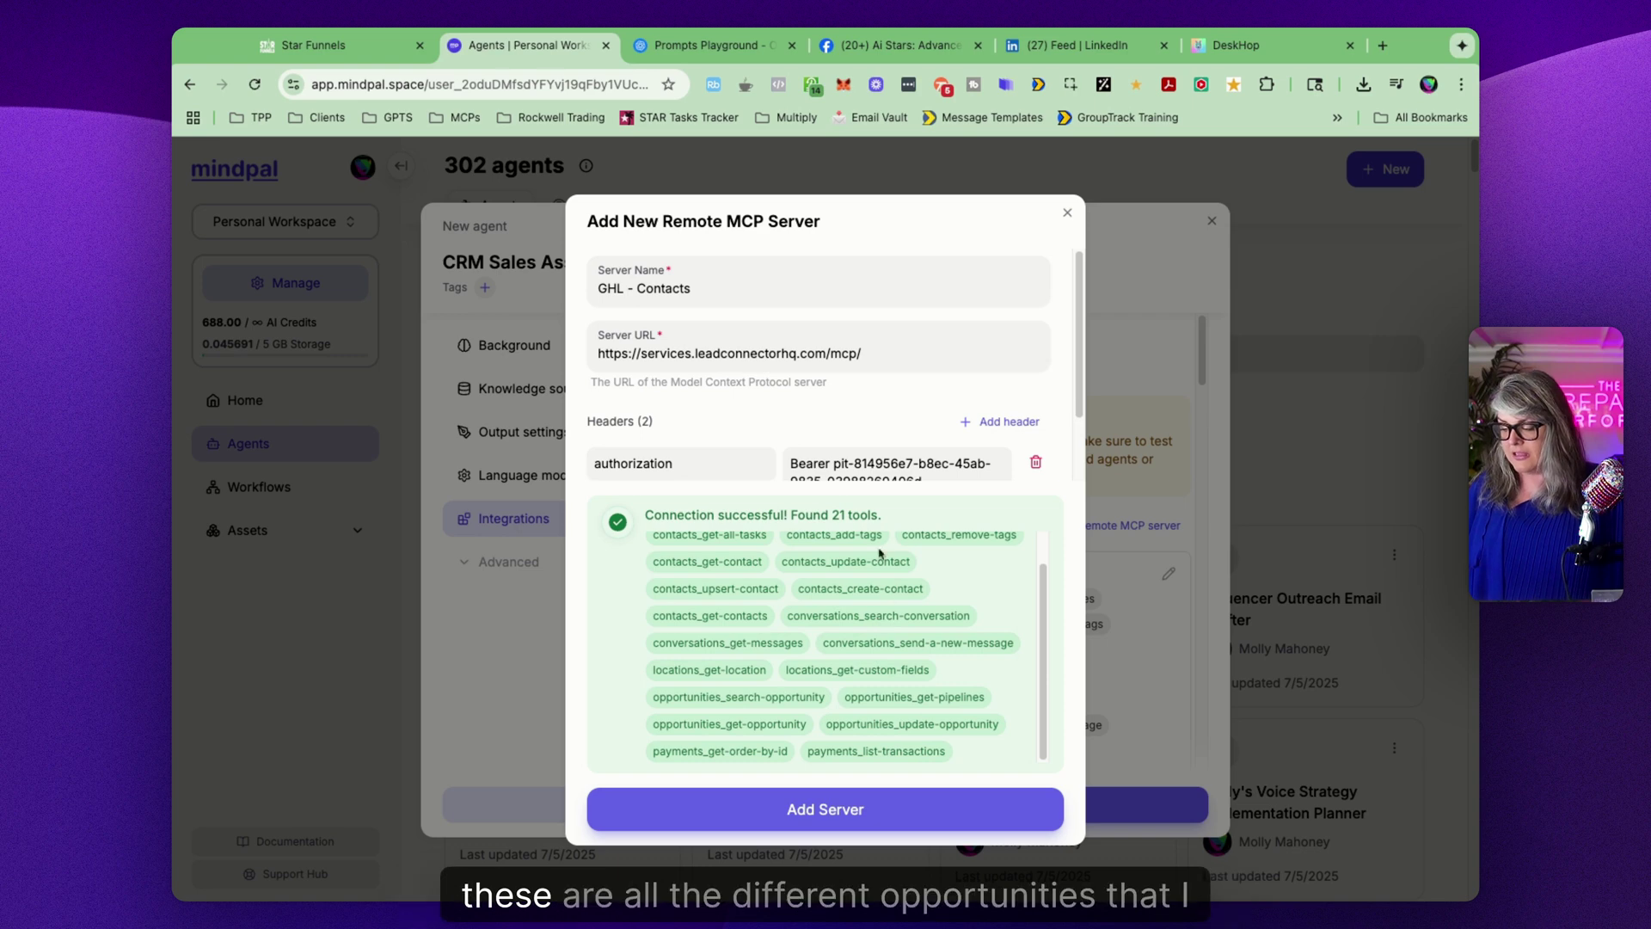
scroll(873, 602, up, 1)
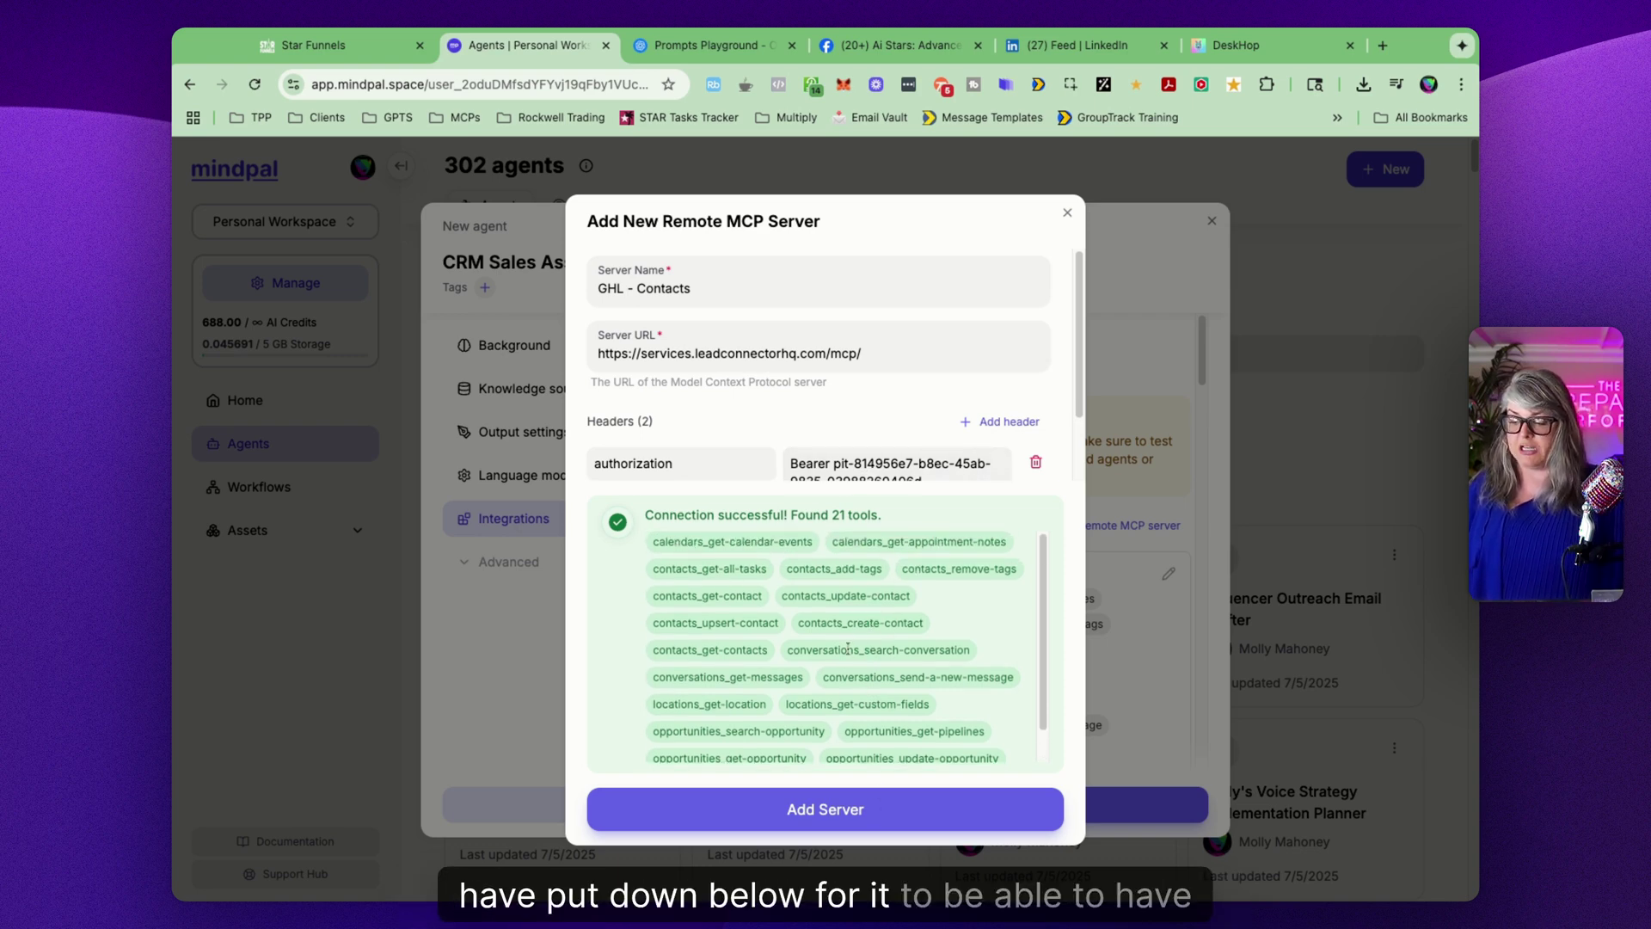
scroll(839, 671, down, 1)
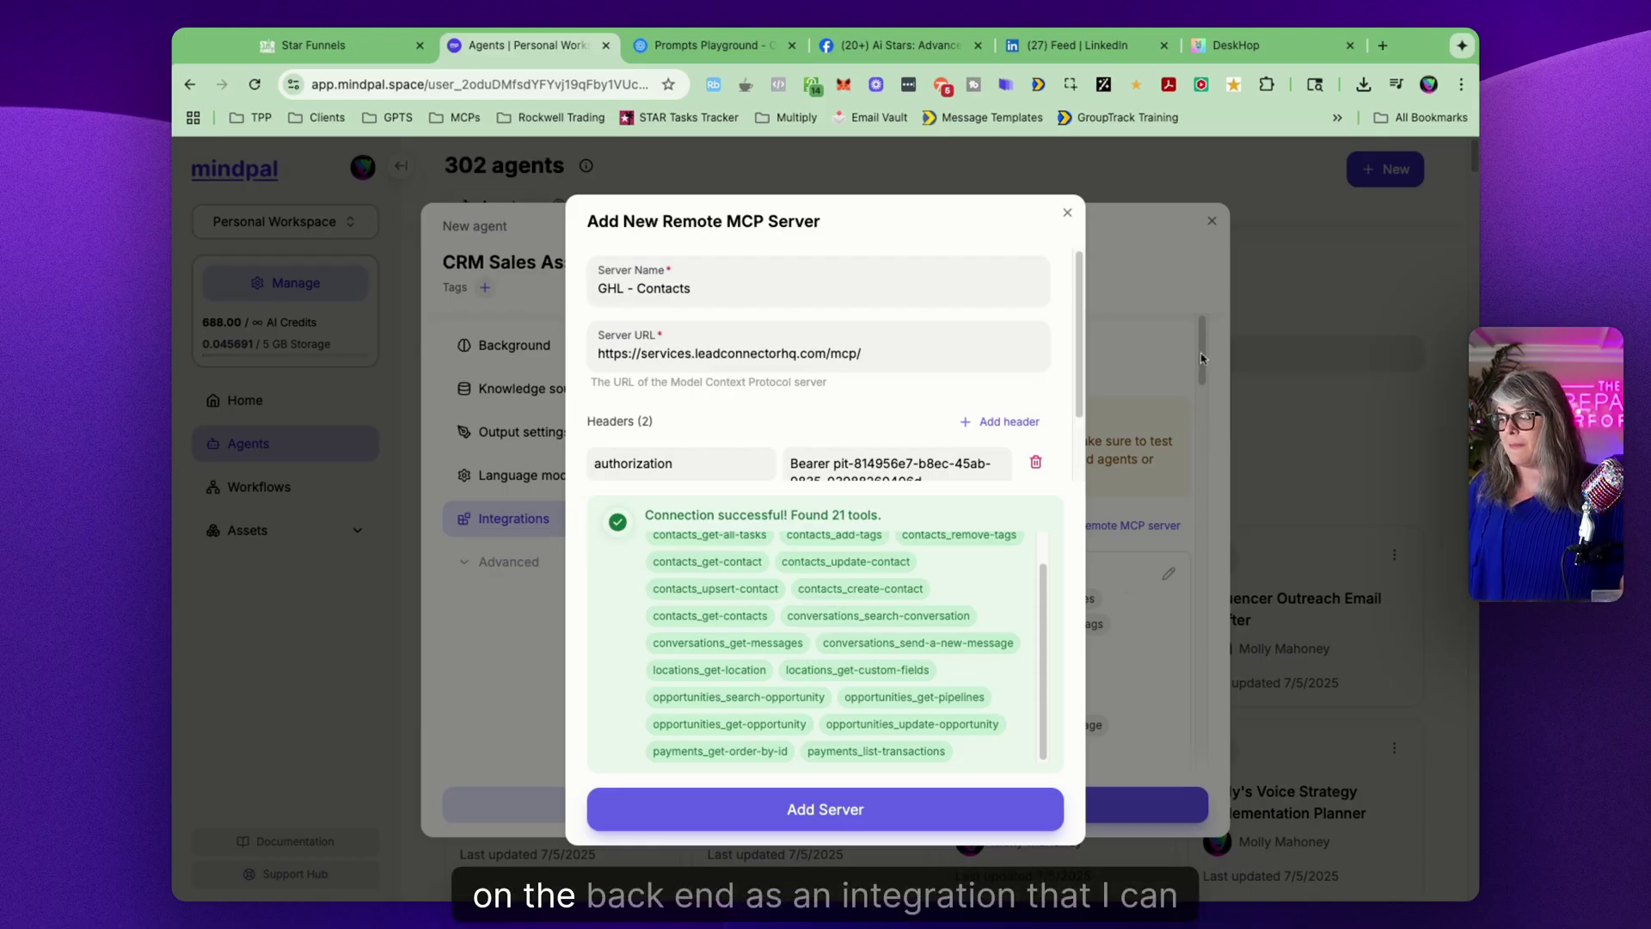
click(1178, 244)
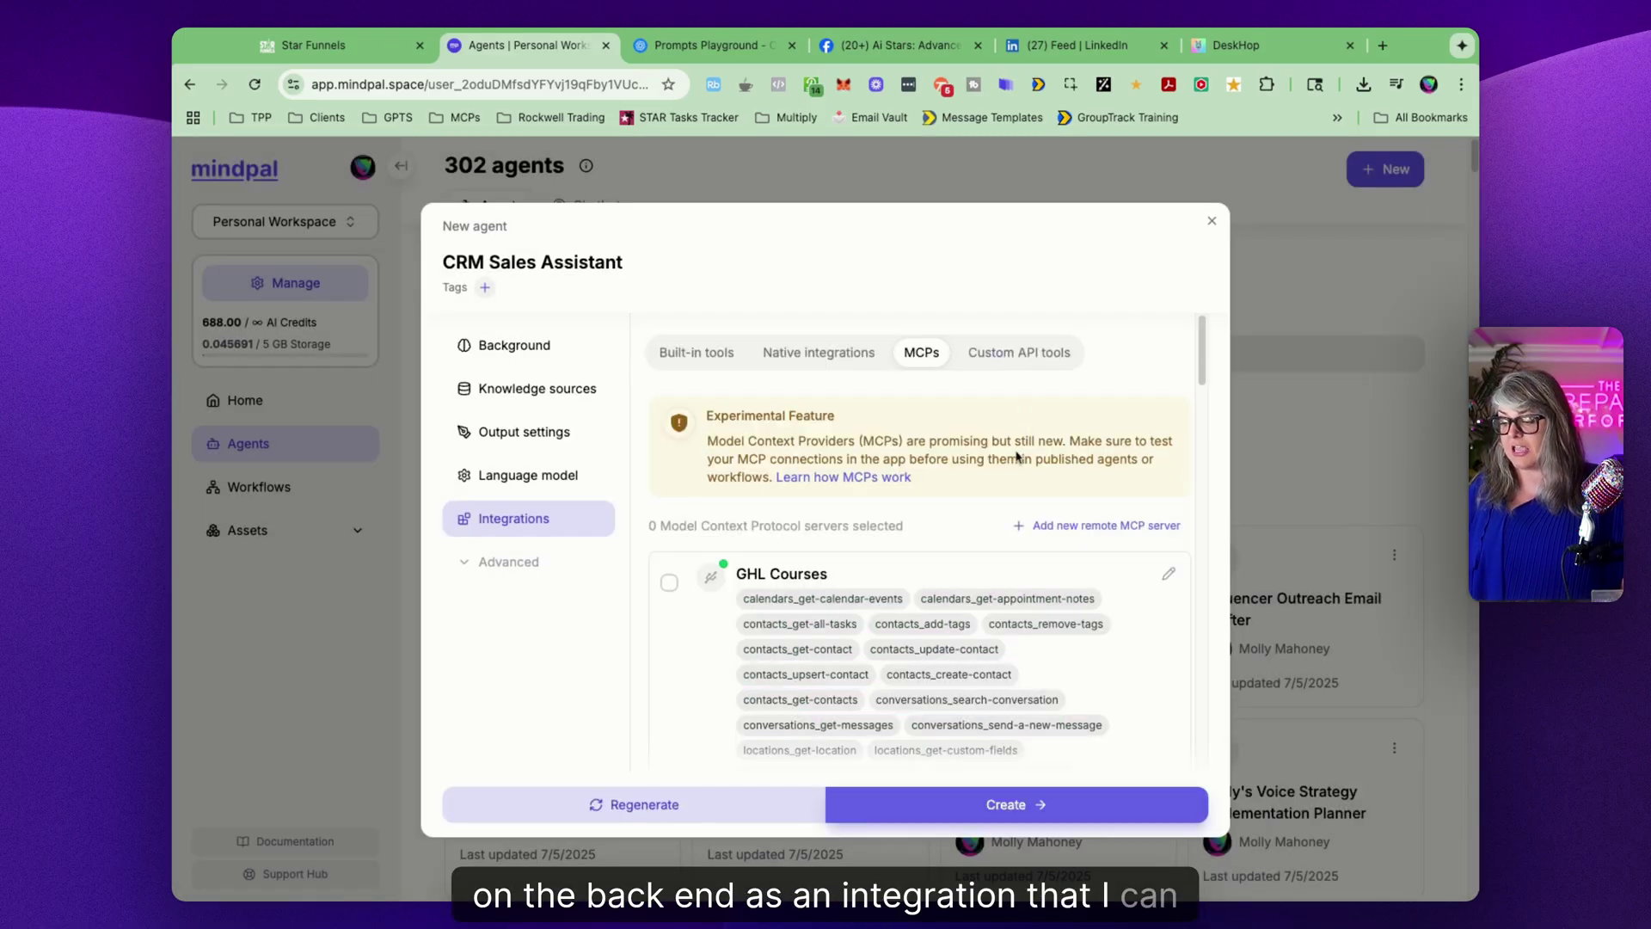
scroll(1018, 456, down, 5)
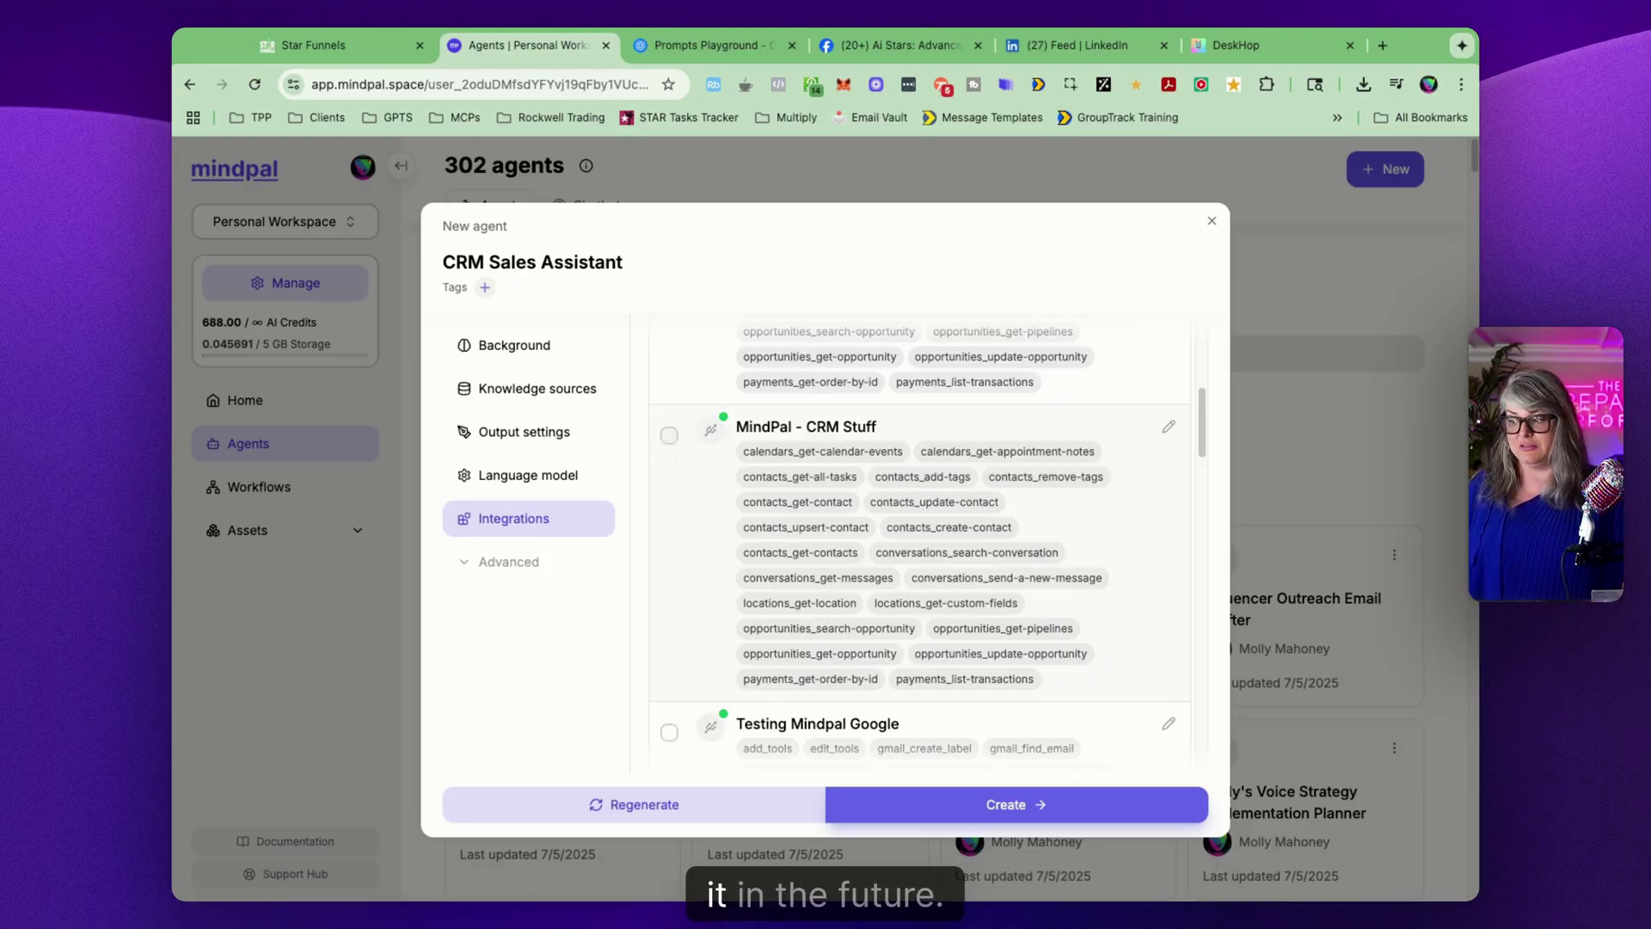
click(284, 663)
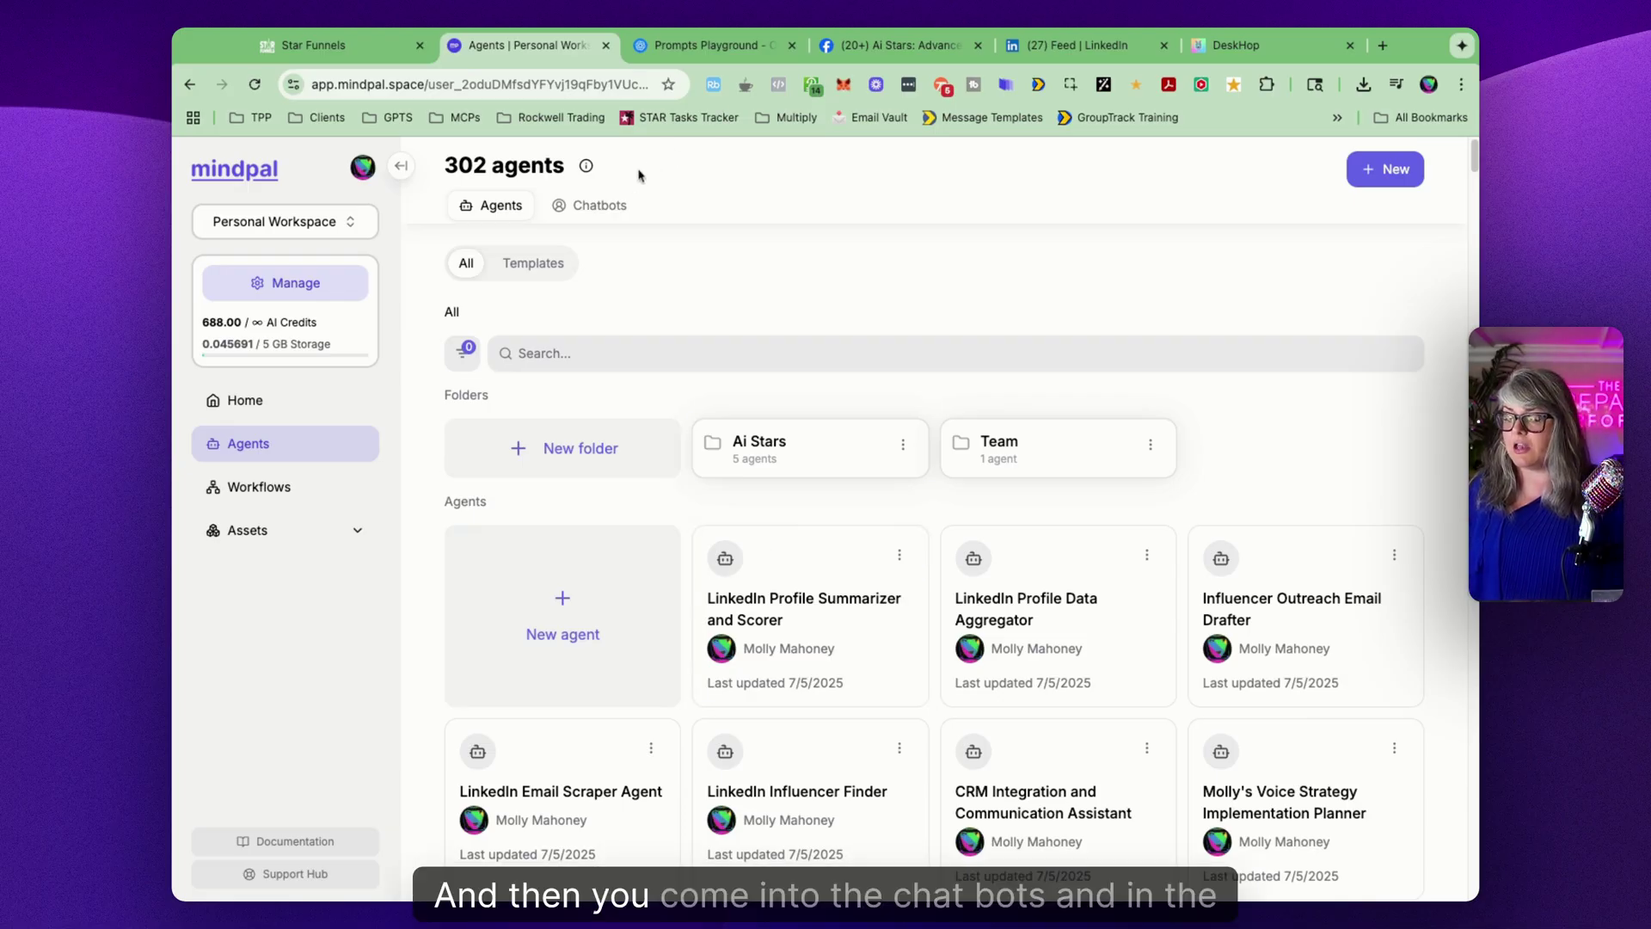
- Start a new chatbot run by the CRM Integration and Communication Assistant agent
click(599, 207)
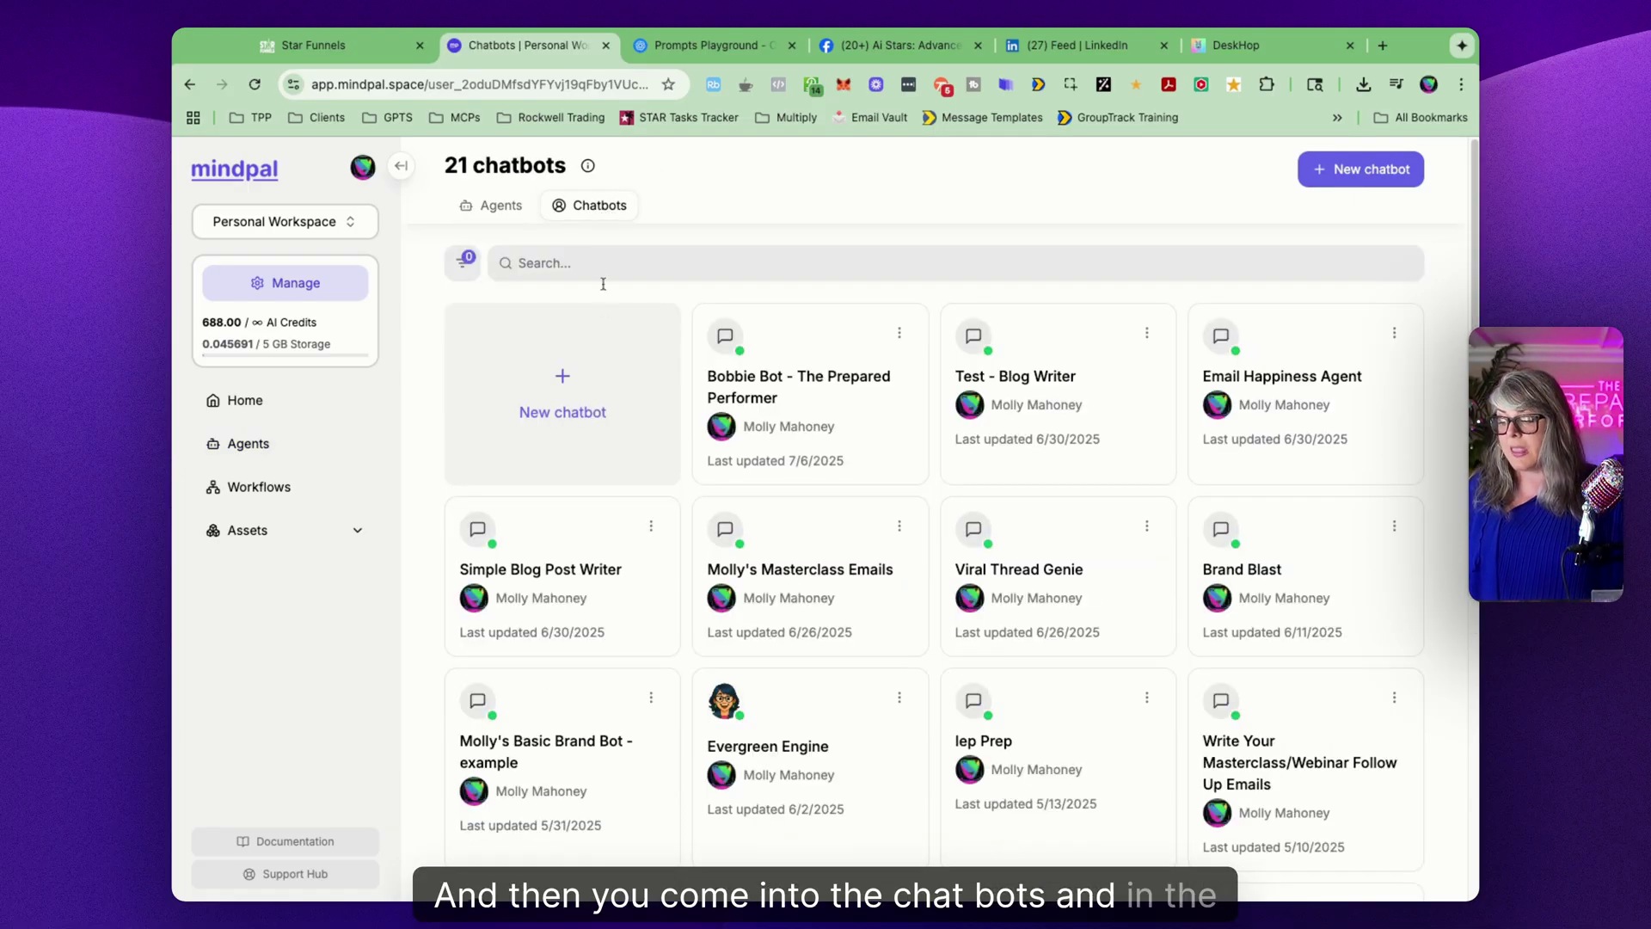
click(608, 371)
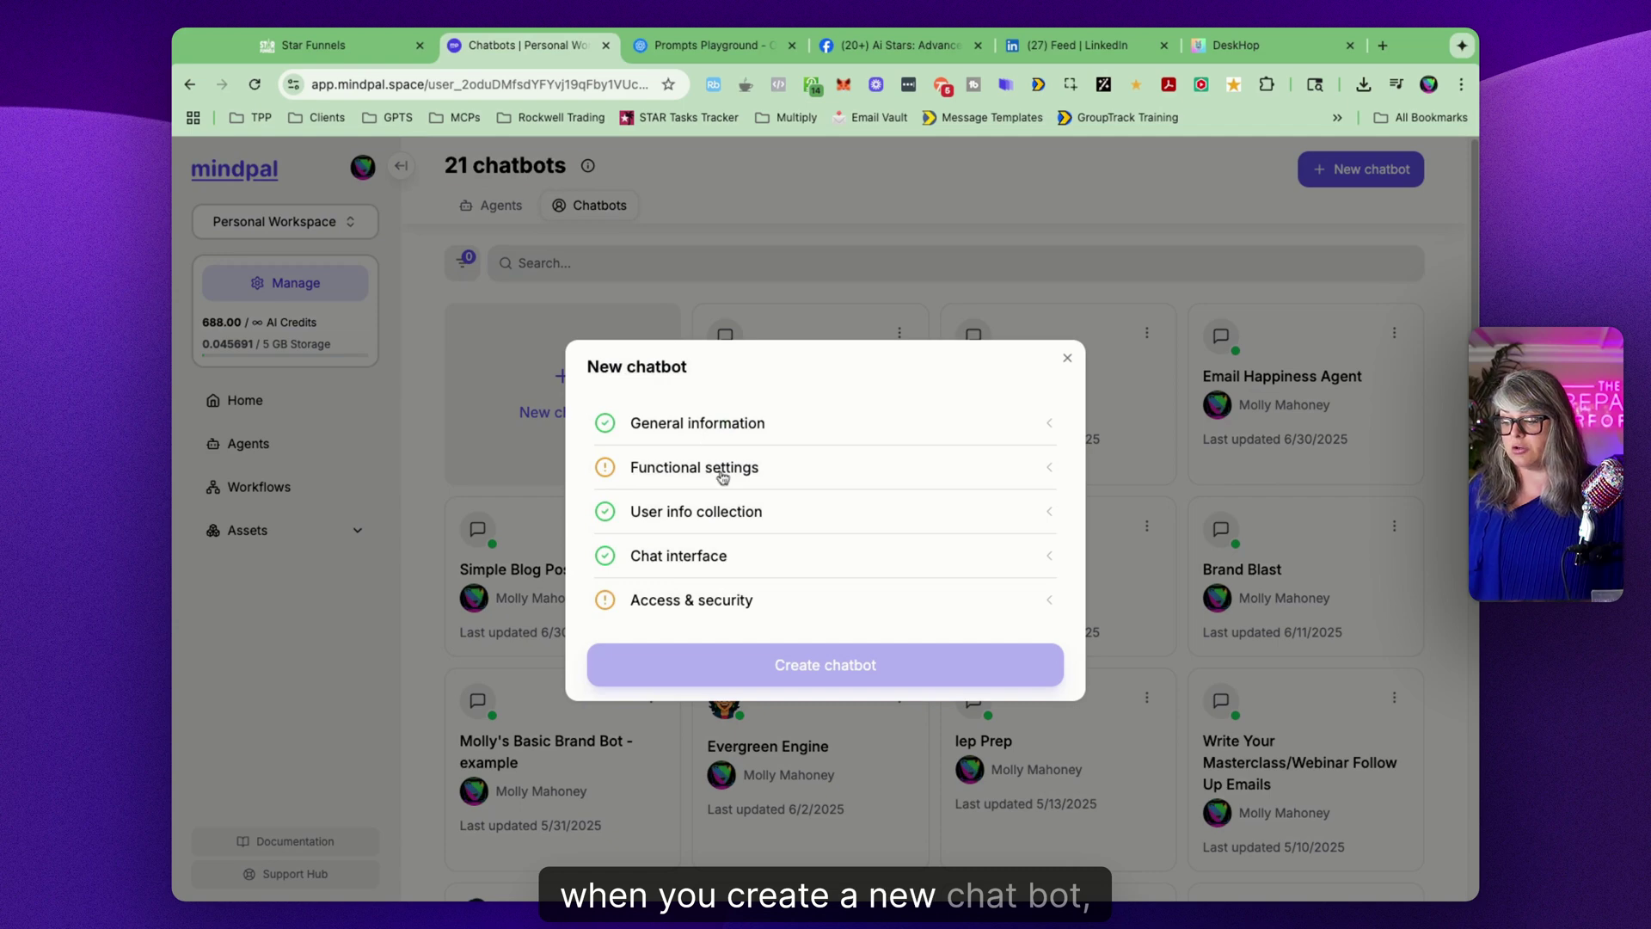
click(723, 469)
click(724, 475)
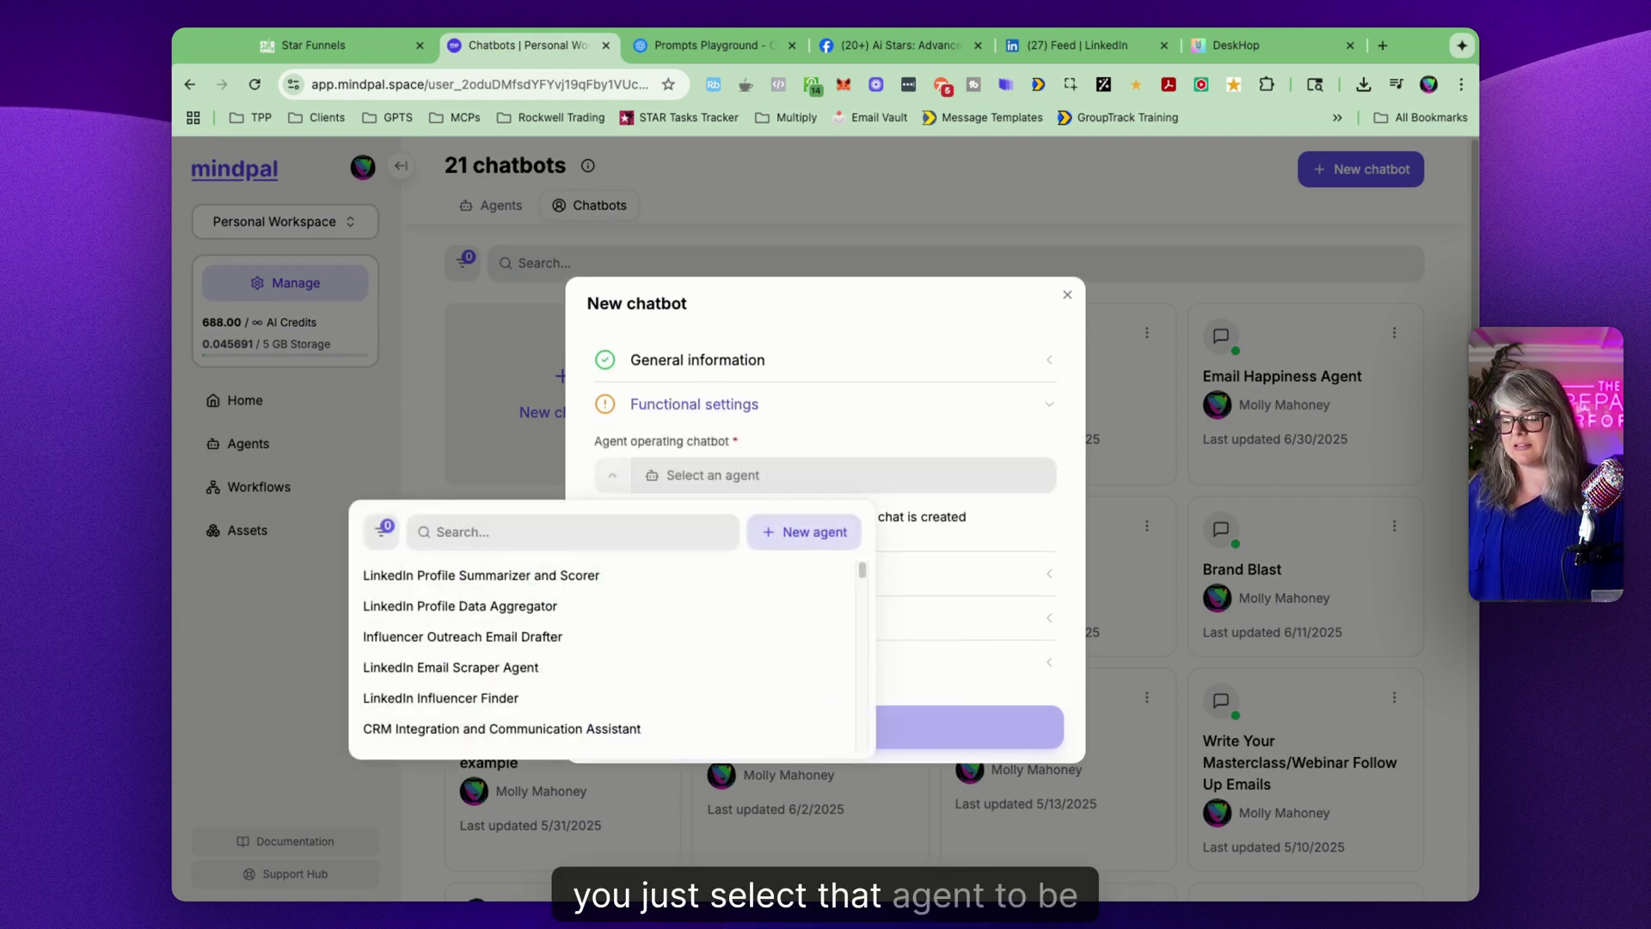
click(609, 730)
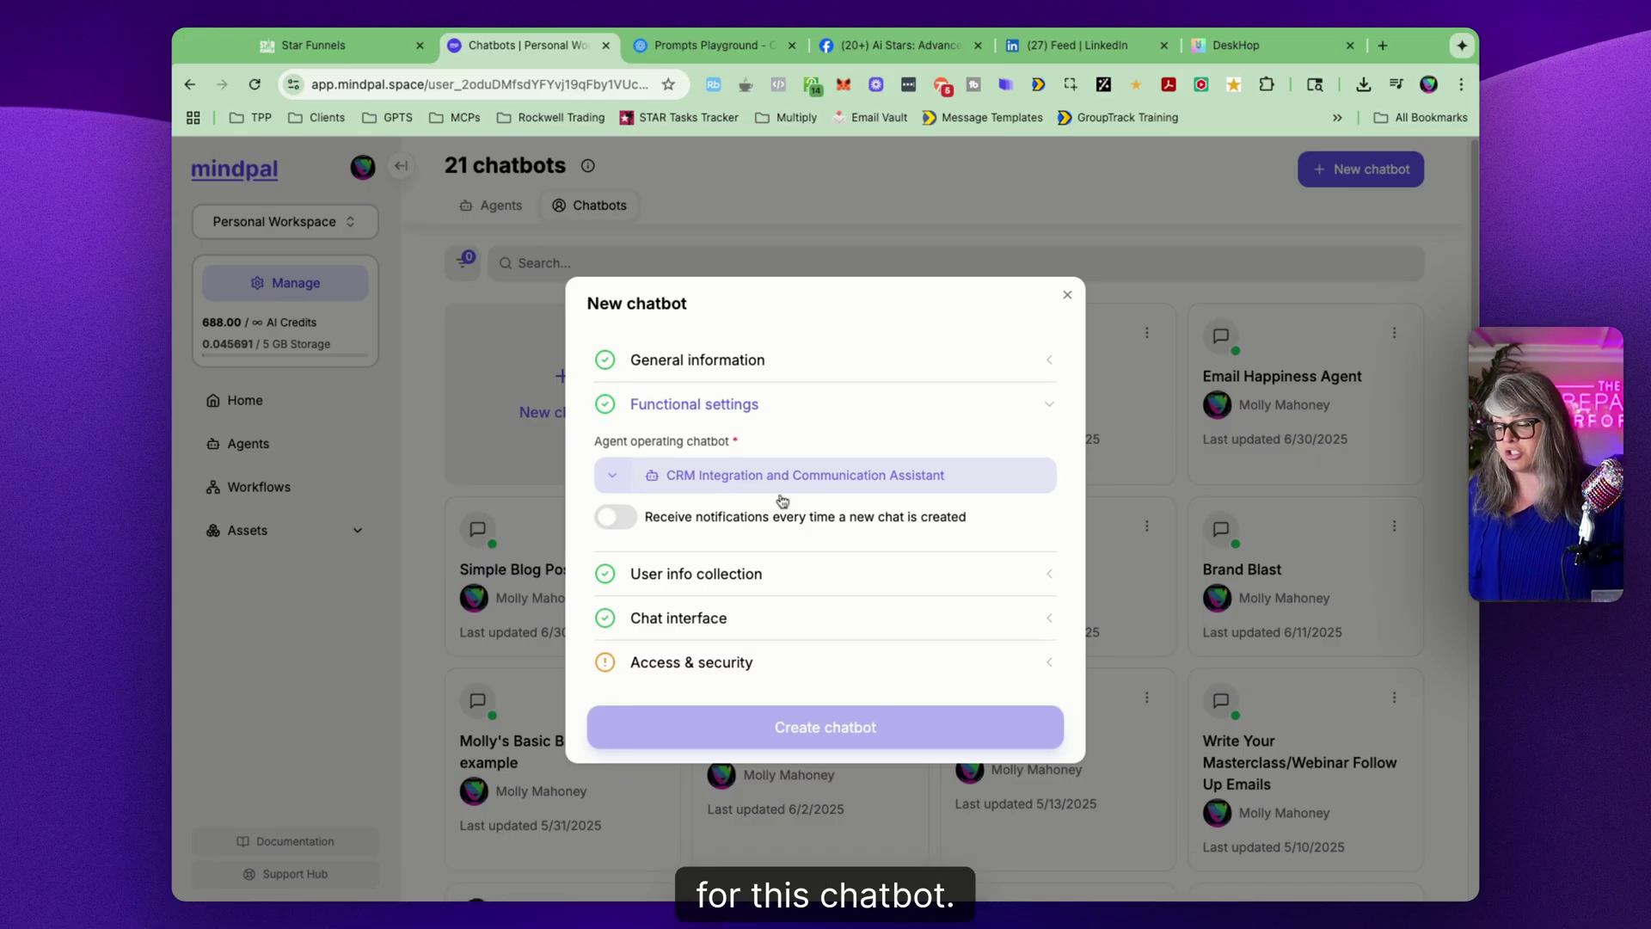
- Set the chatbot URL to 'testmcp' and create the chatbot
click(734, 662)
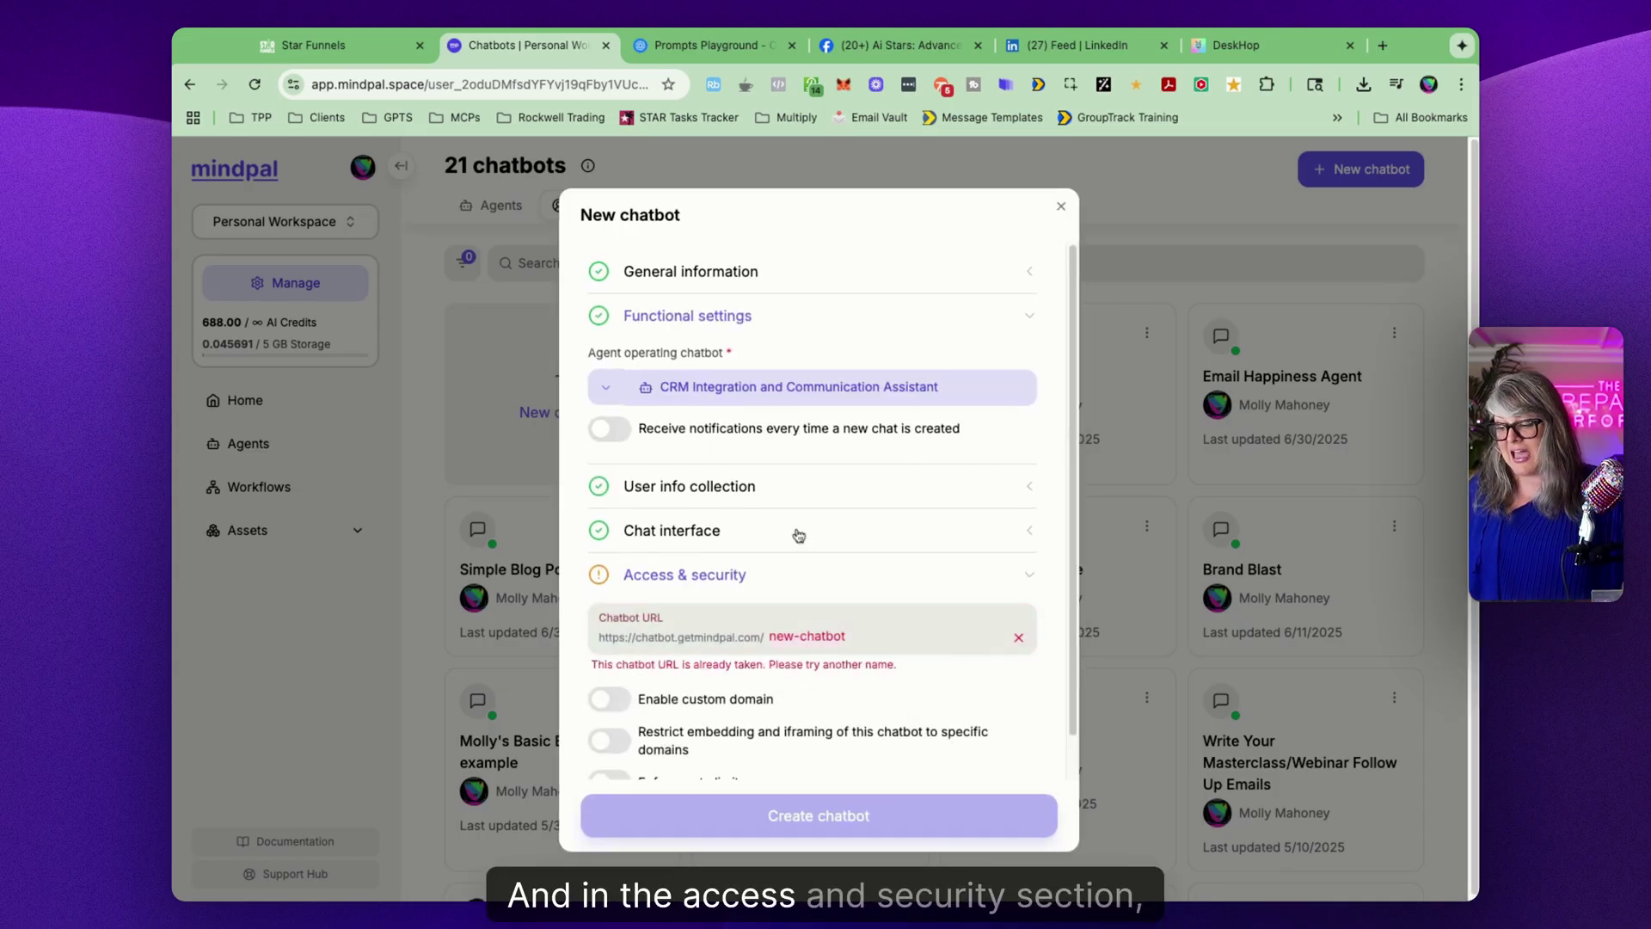
triple_click(858, 595)
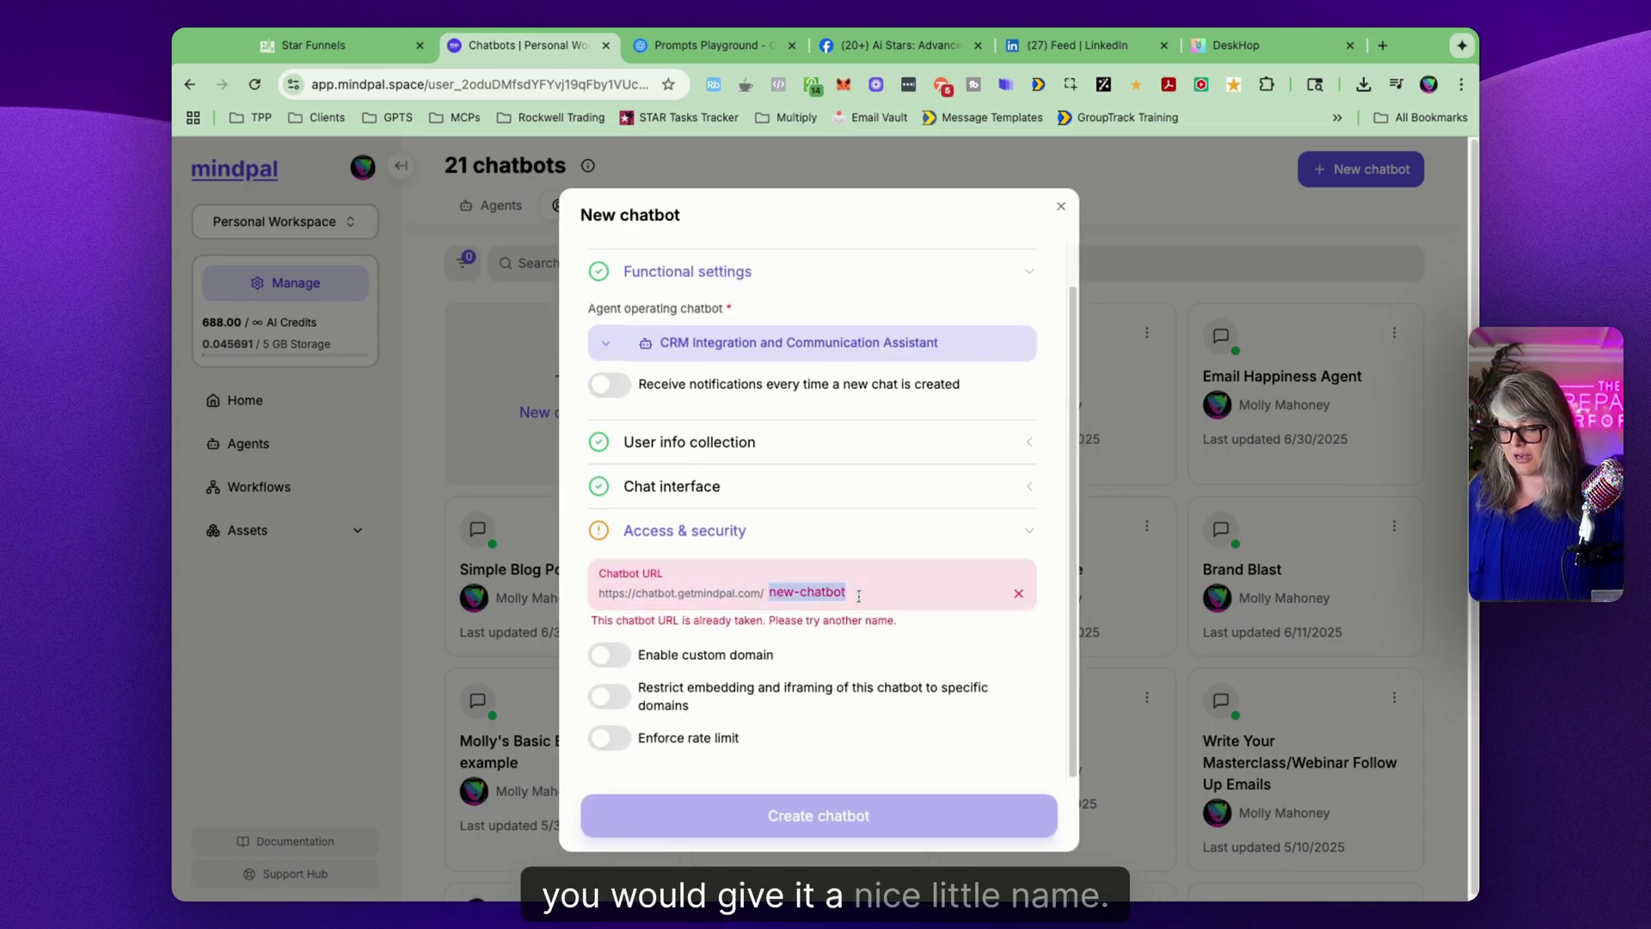
text(te)
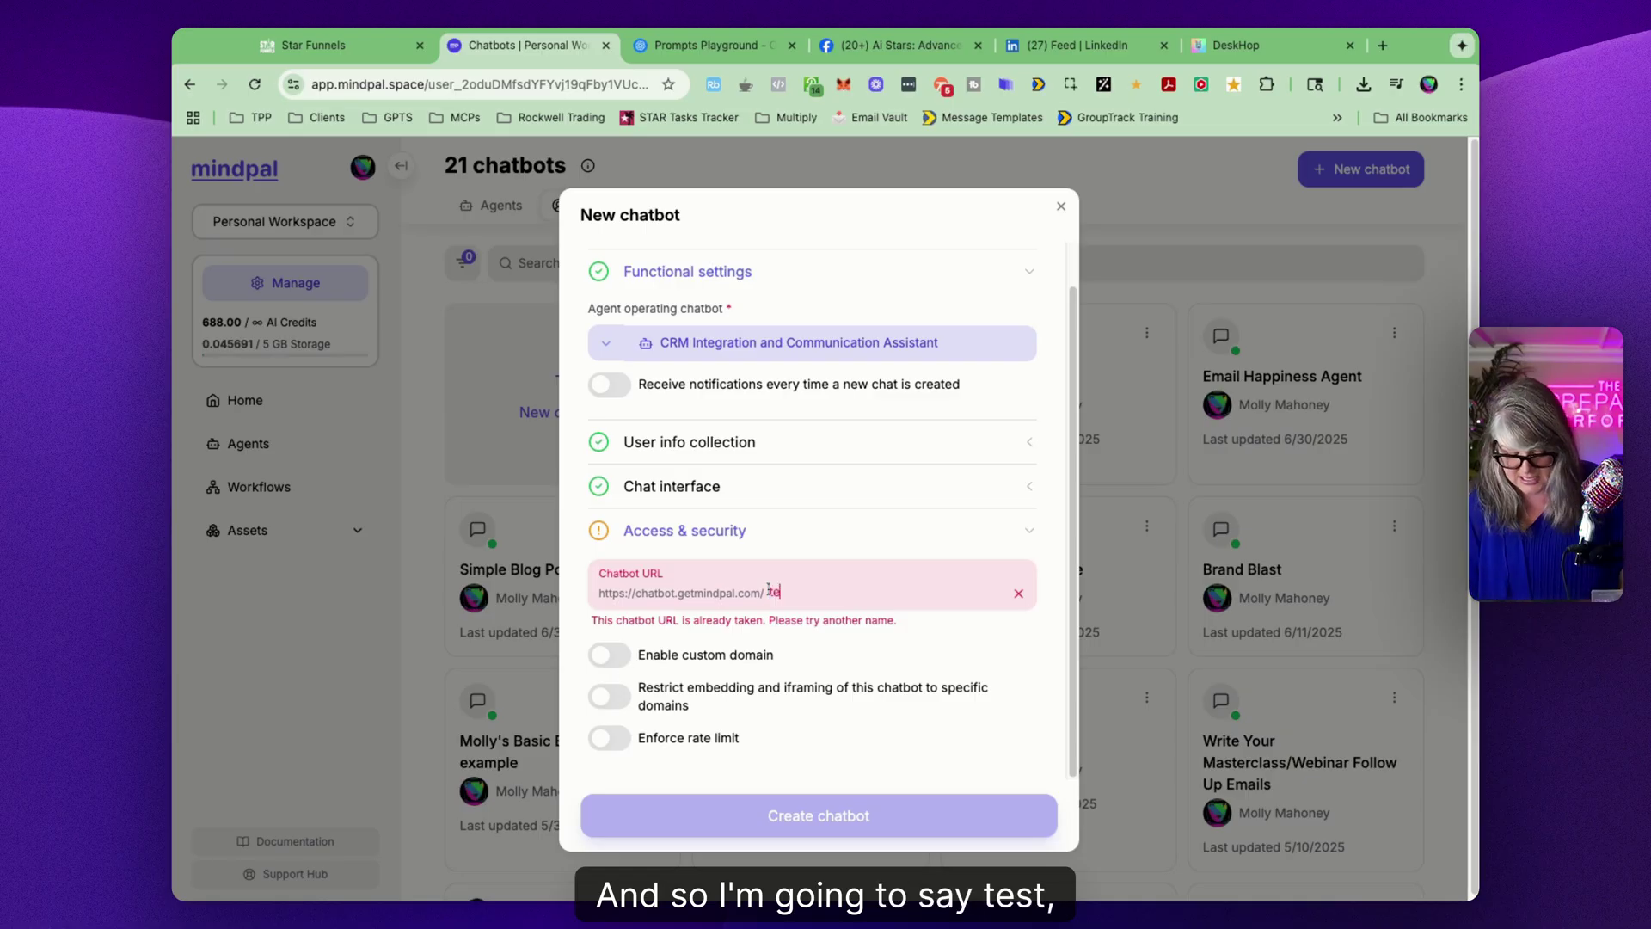
text(stmcp)
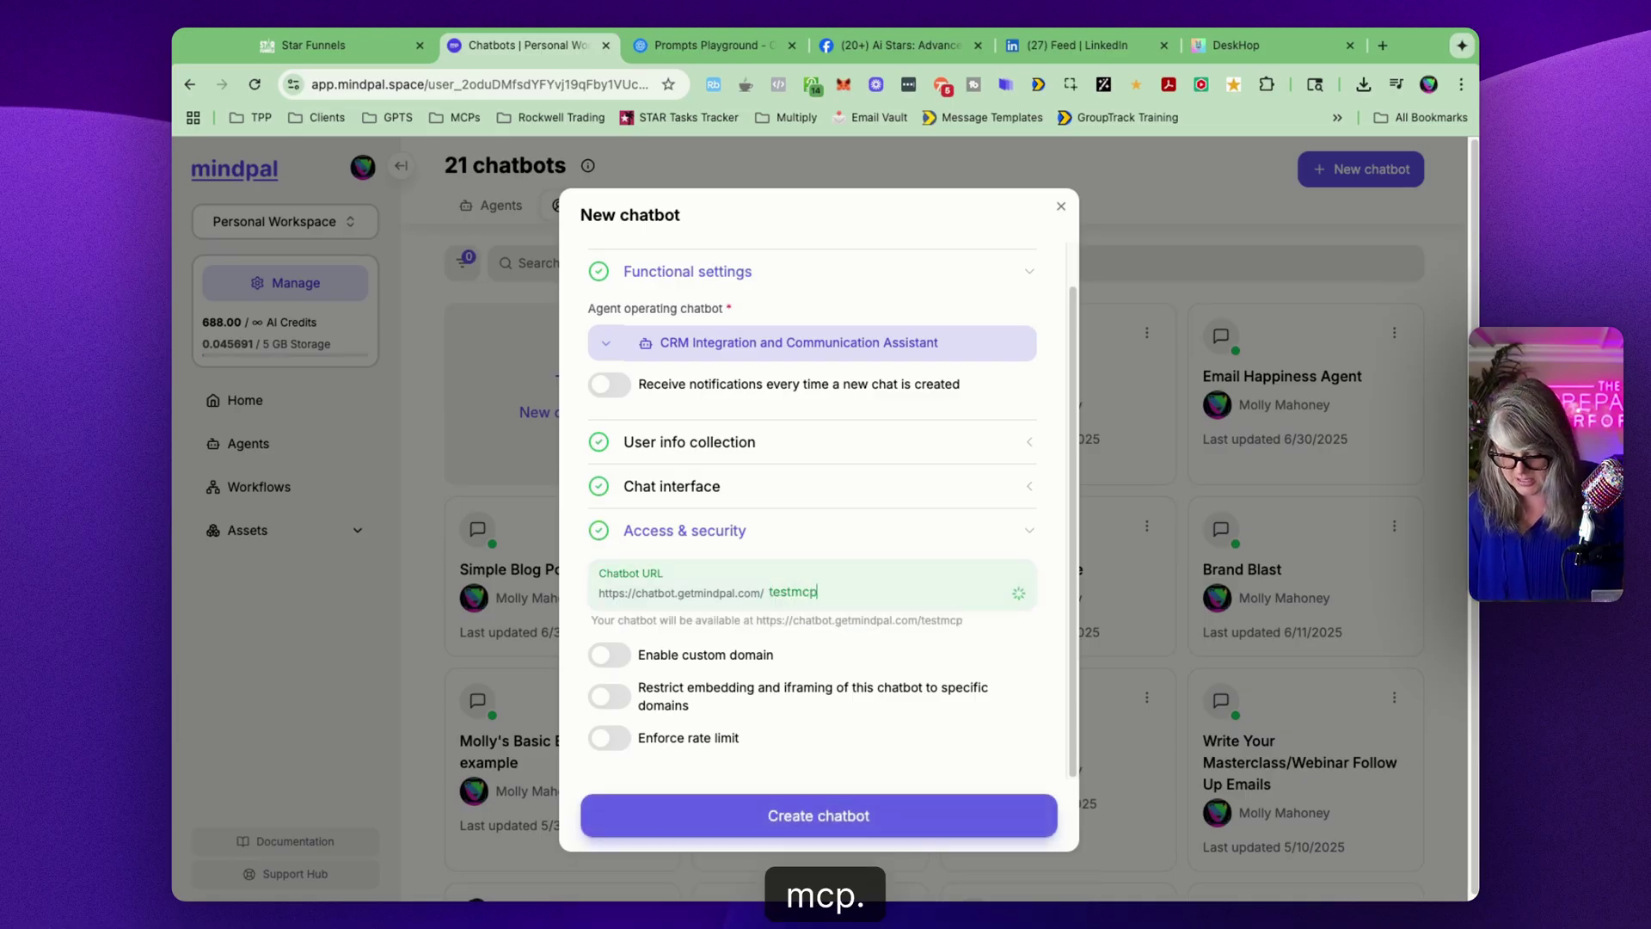
click(894, 815)
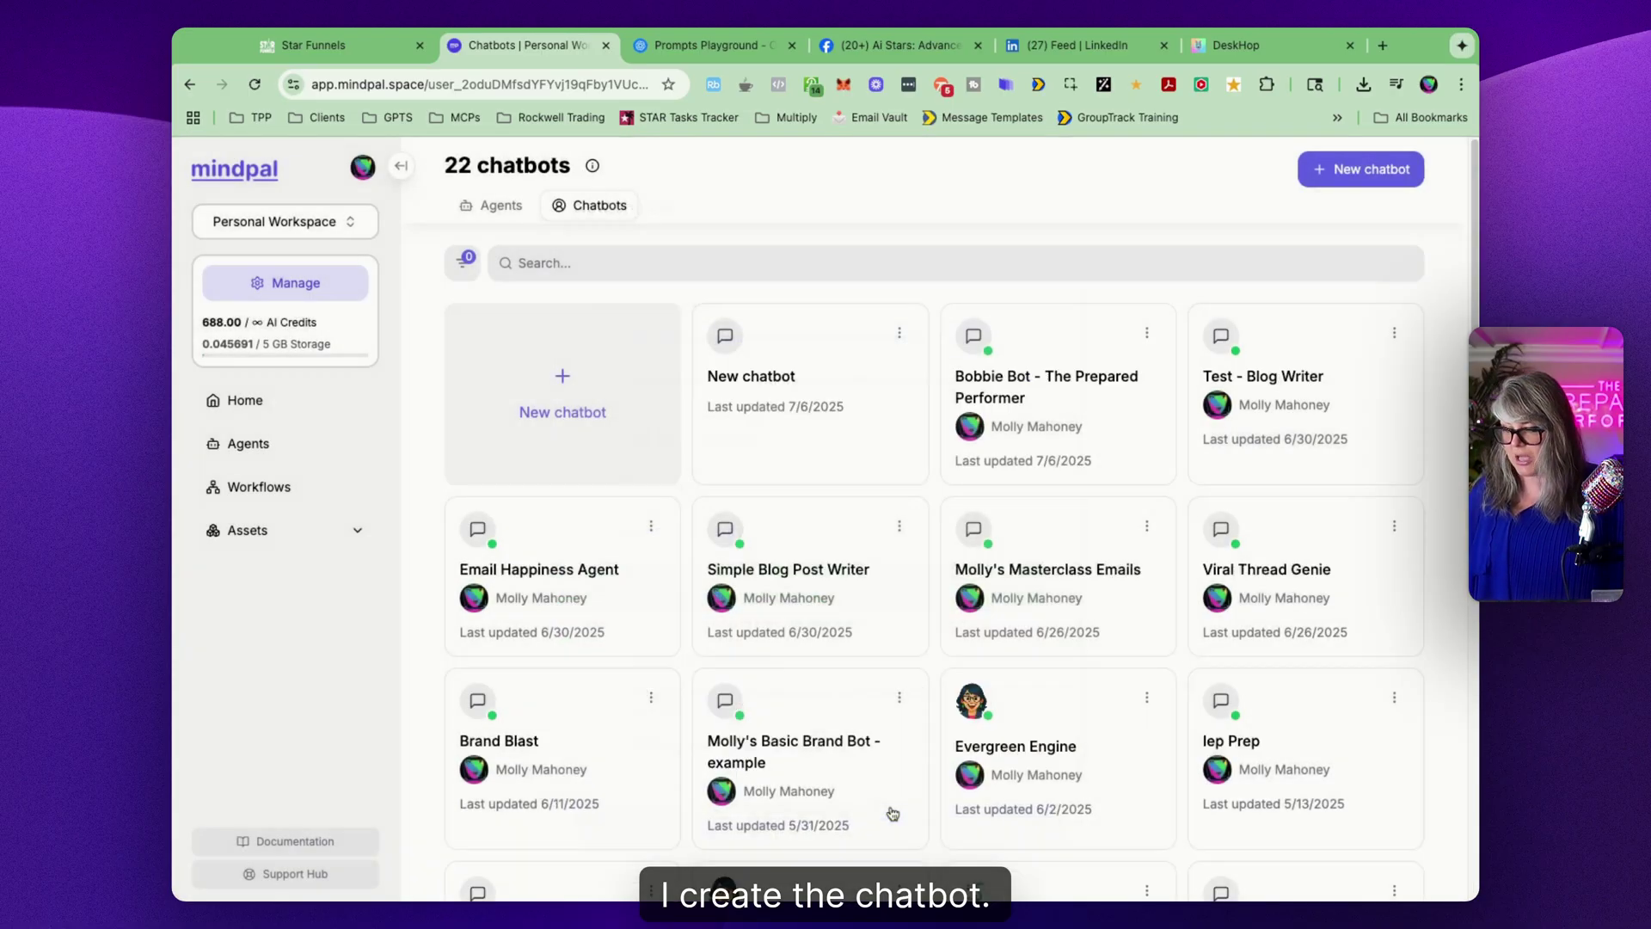
- Change the new chatbot's name to 'Test MCP' in General information and save it
click(848, 379)
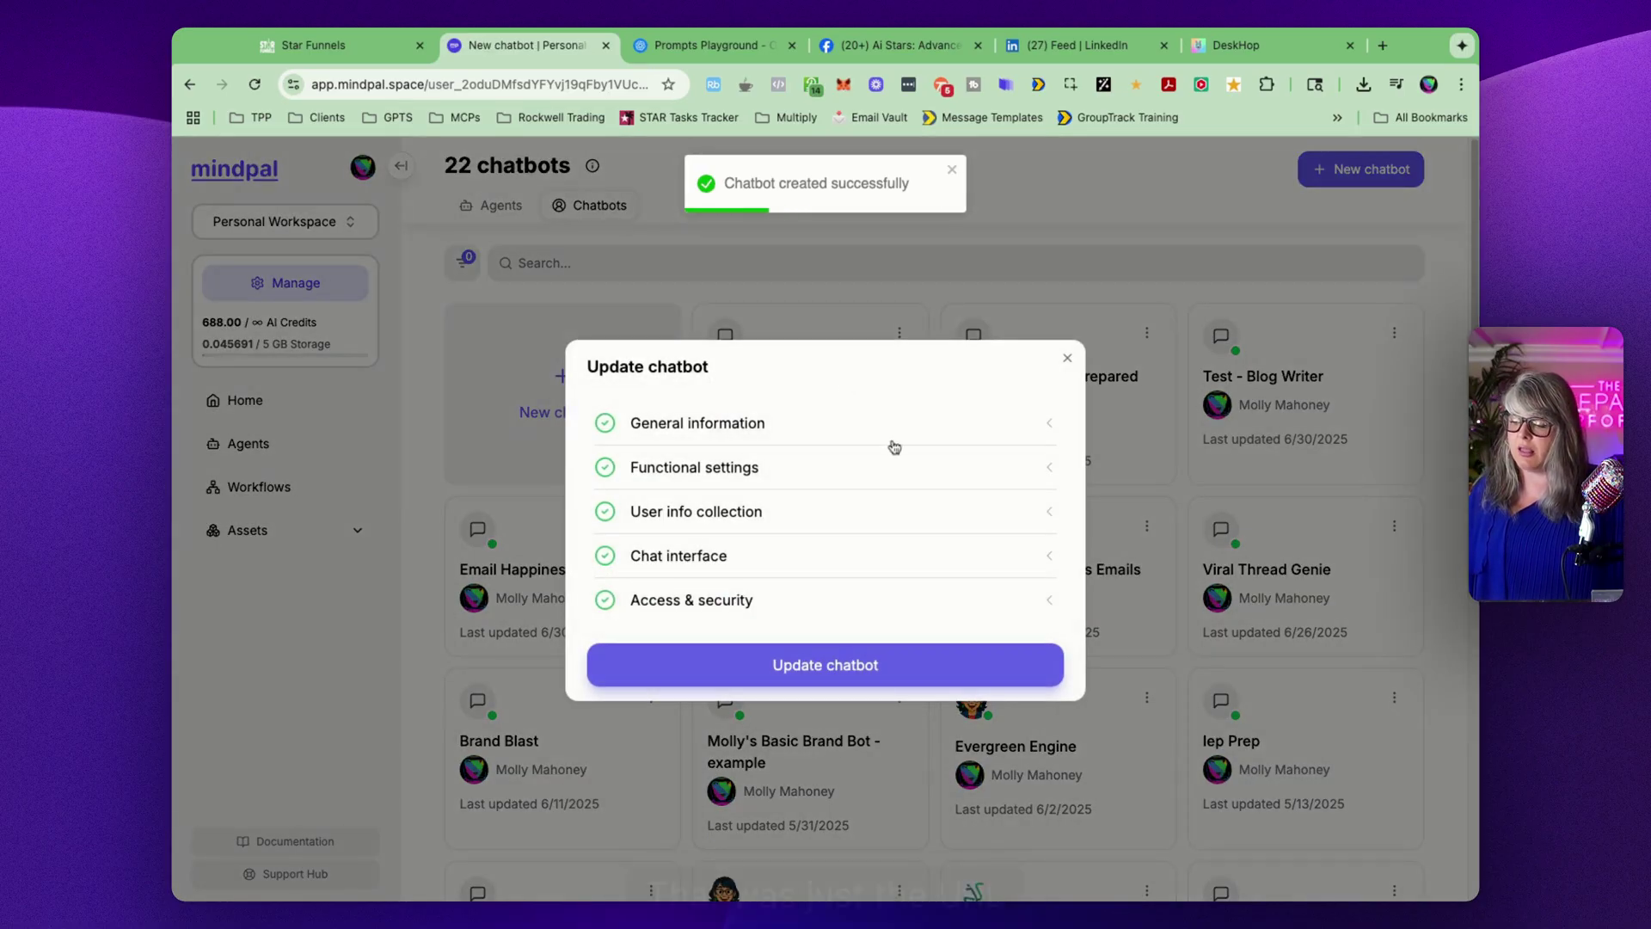
click(890, 437)
triple_click(812, 371)
text(testn)
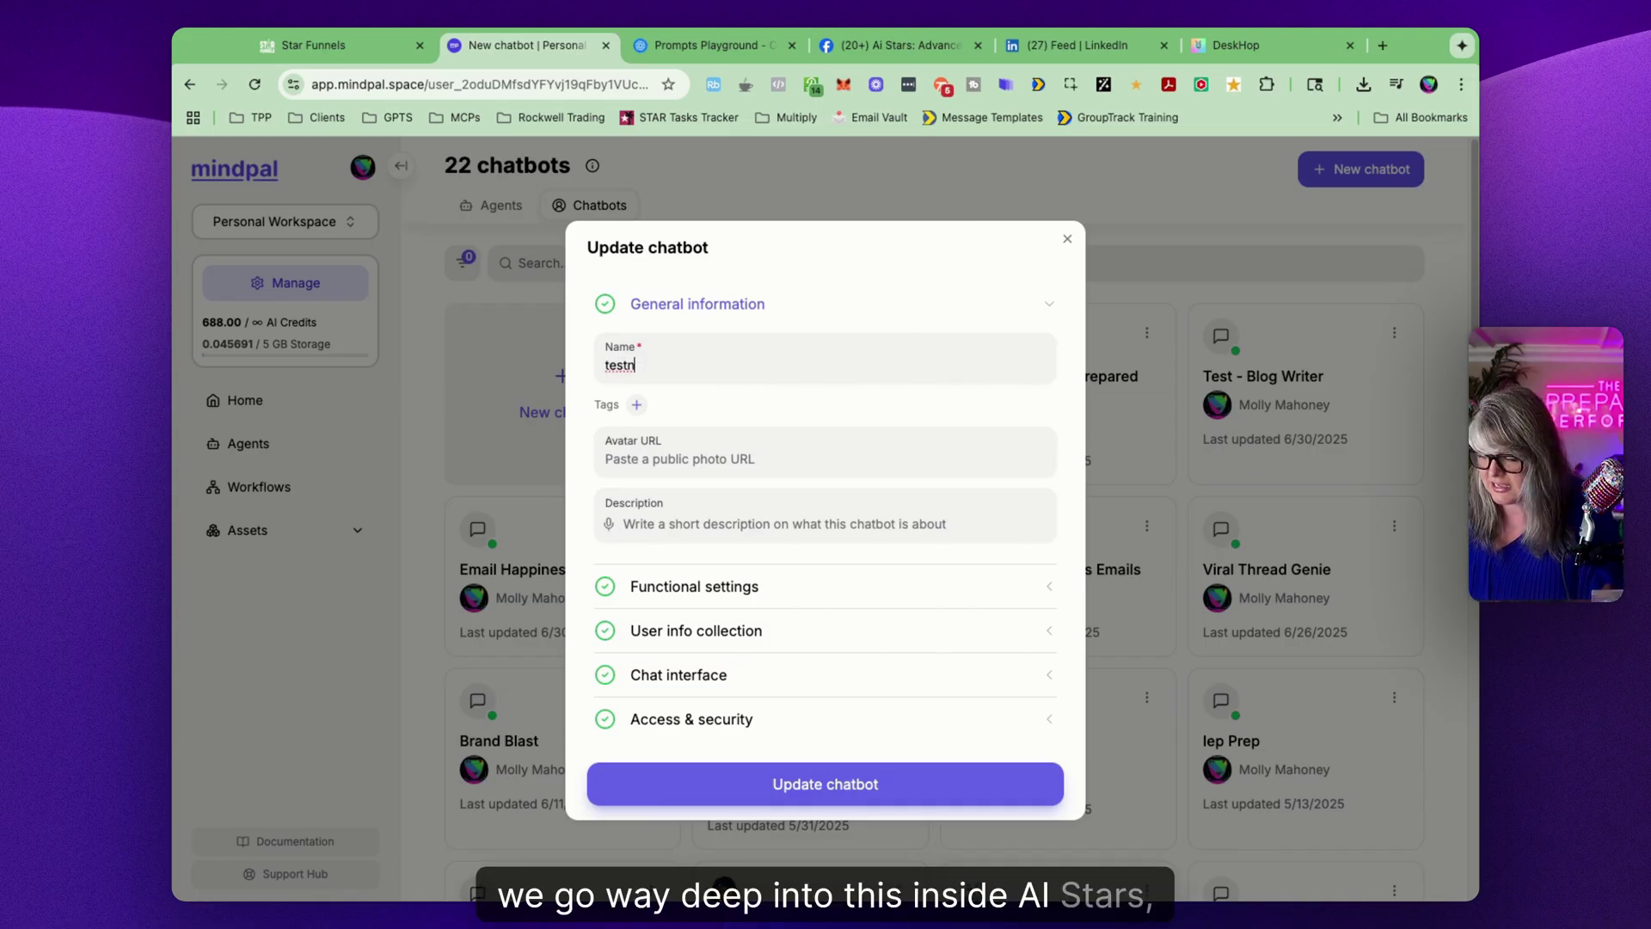
key(BackSpace)
key(BackSpace)
text(Tes )
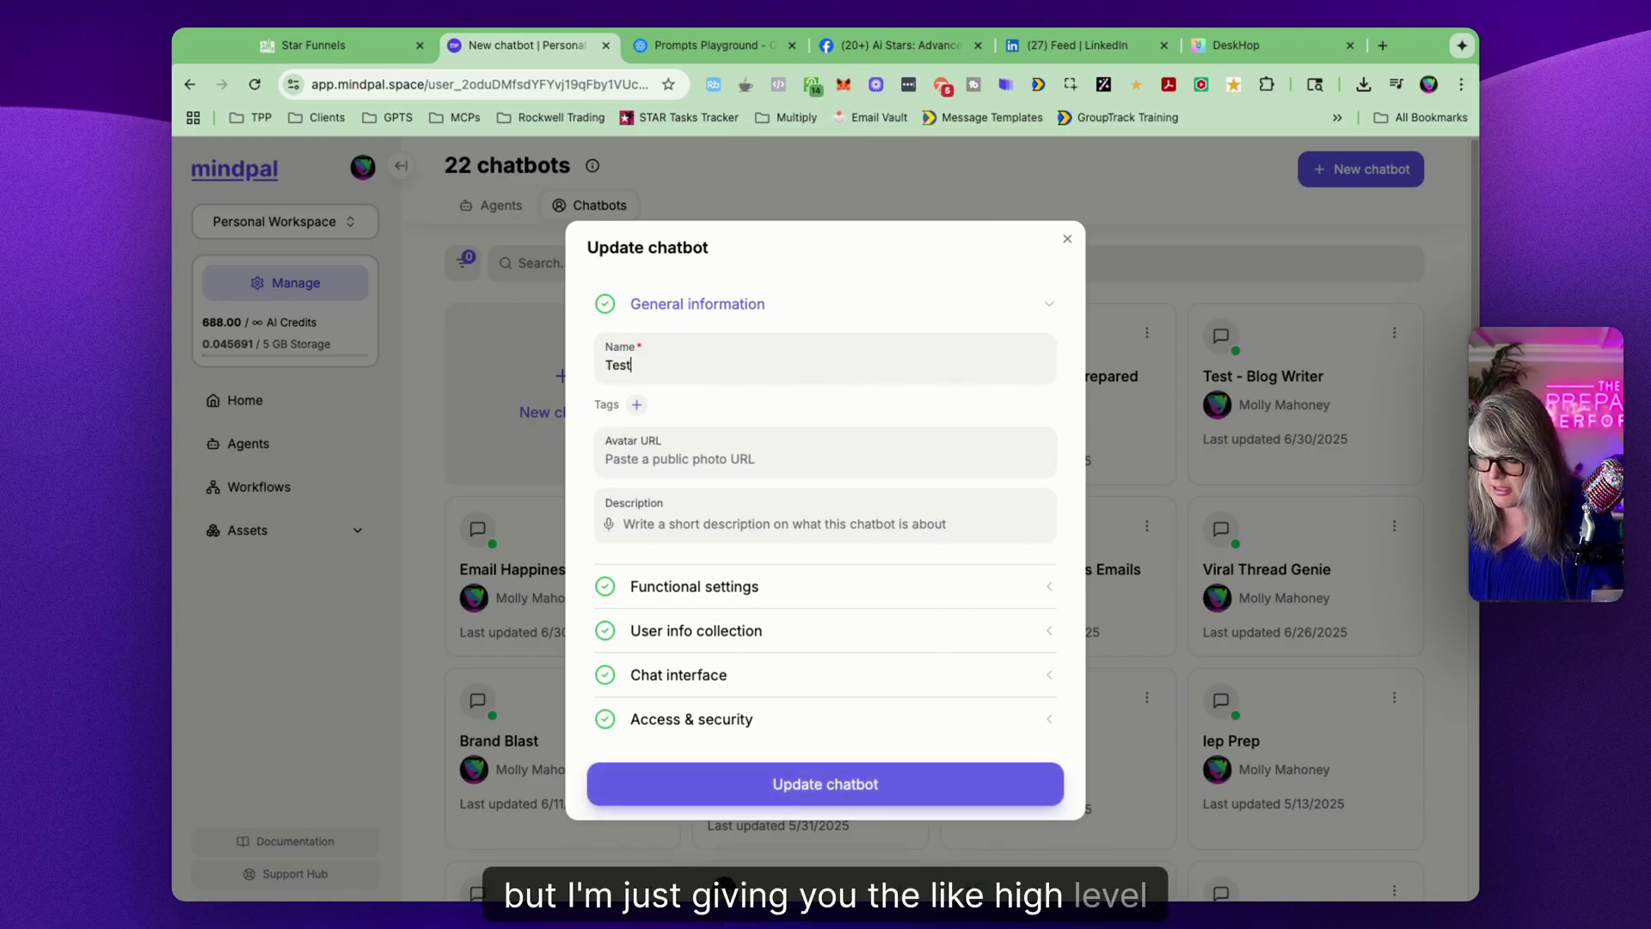
text( MCP)
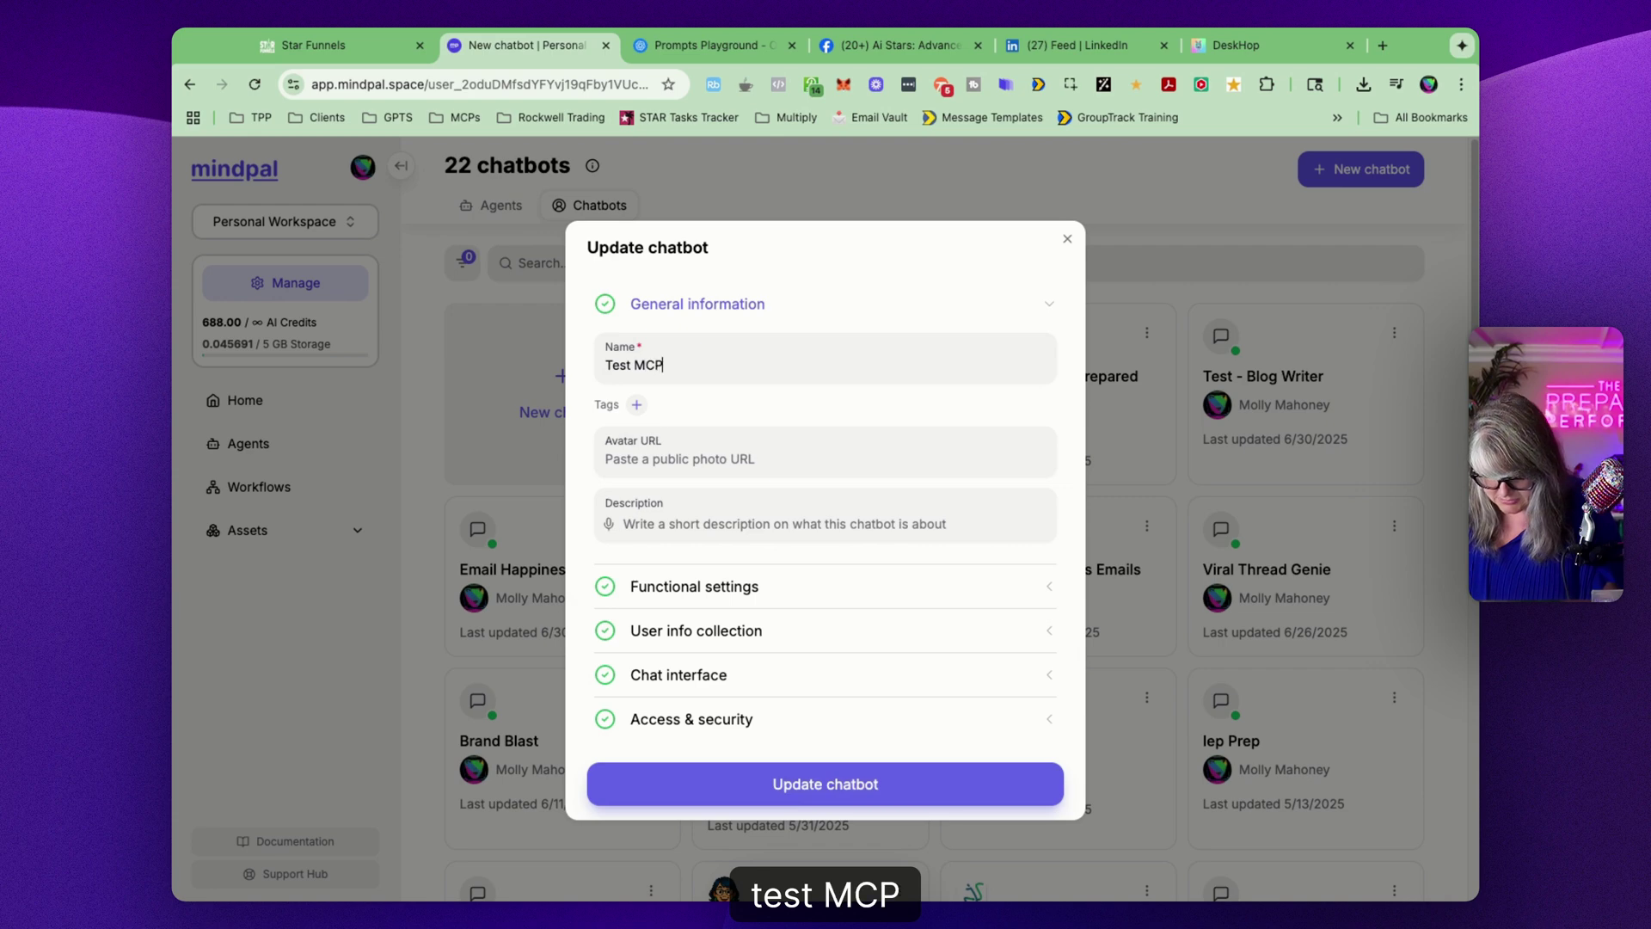
click(826, 783)
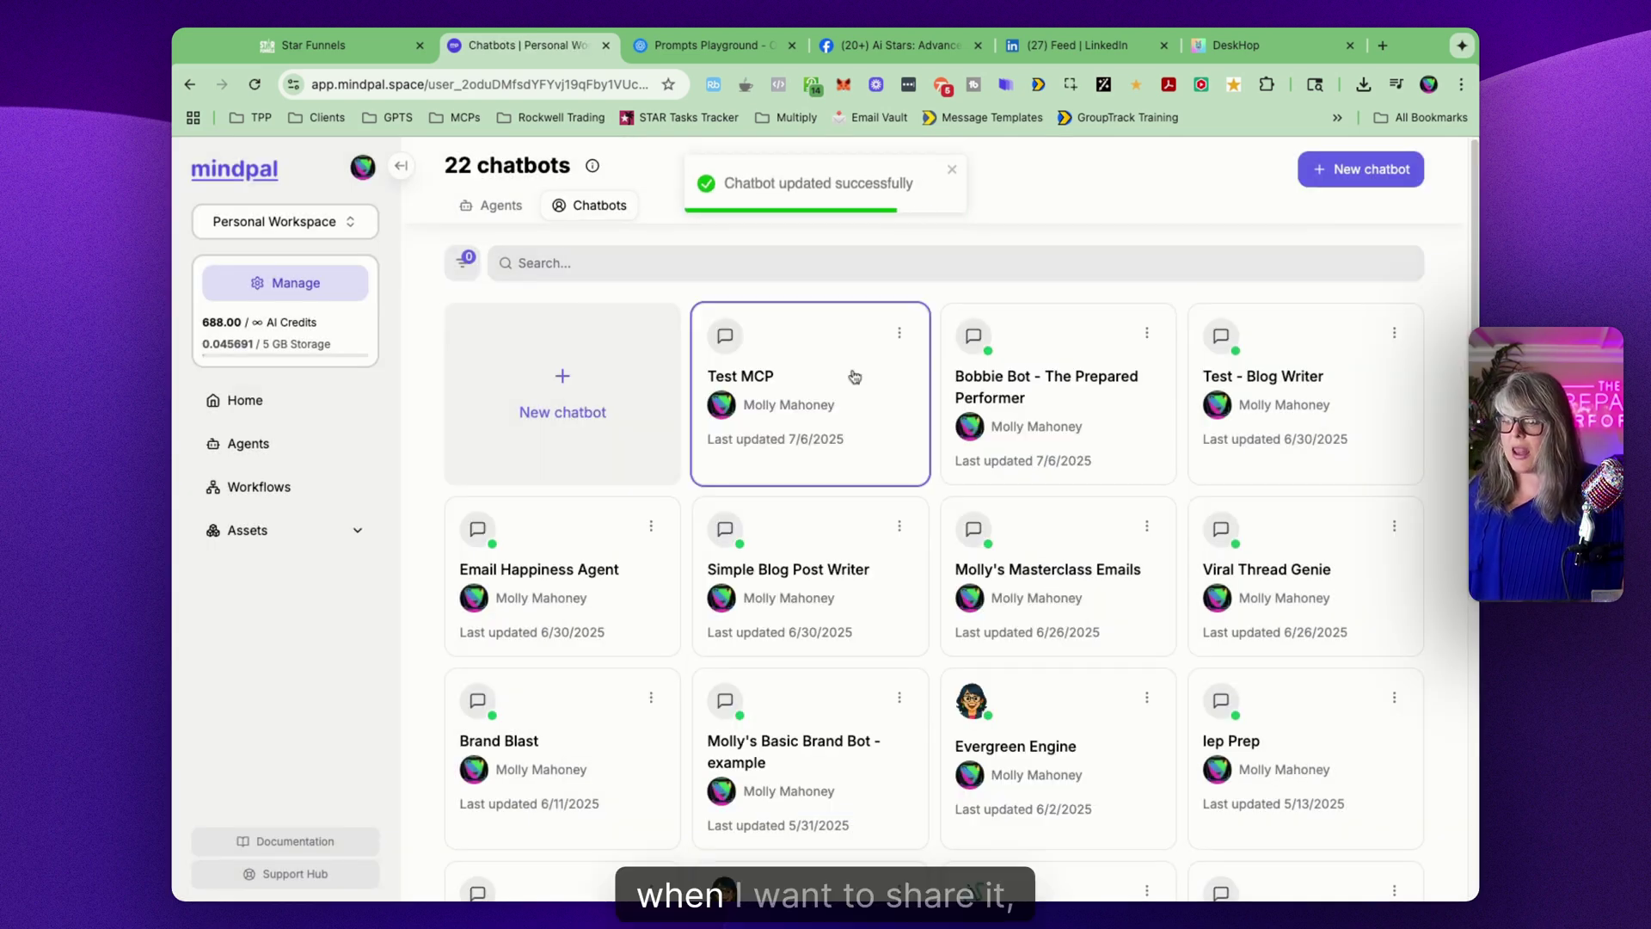
- Set the Test MCP chatbot to Published at chatbot.getmindpal.com/testmcp and show its iframe embed code
click(900, 334)
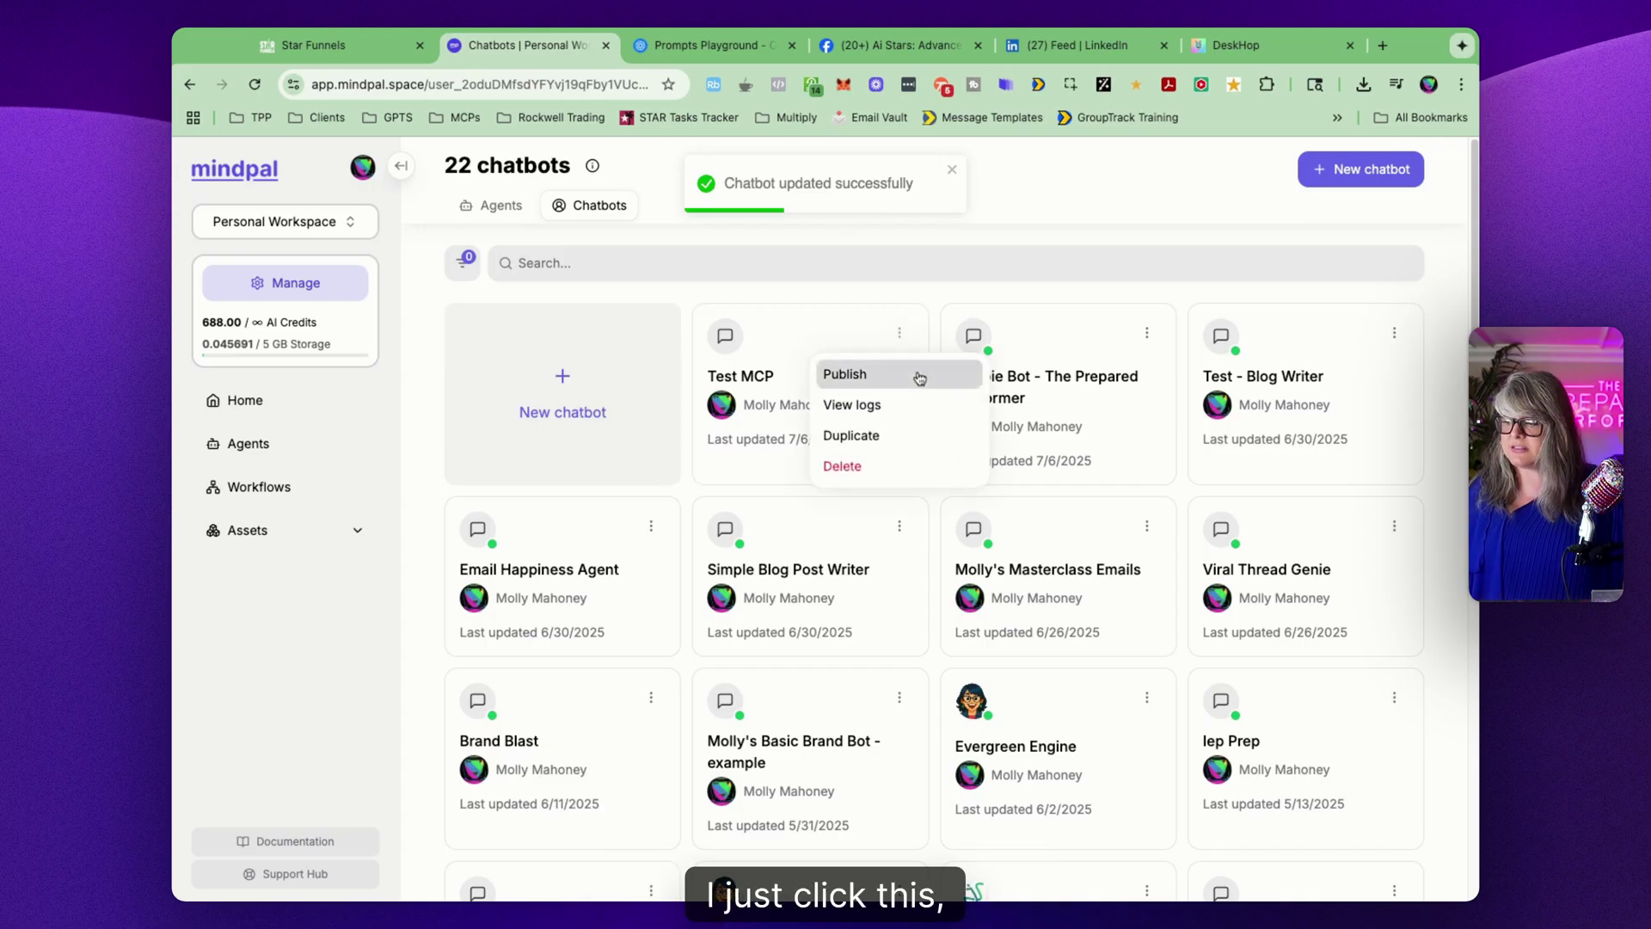
click(954, 389)
click(613, 557)
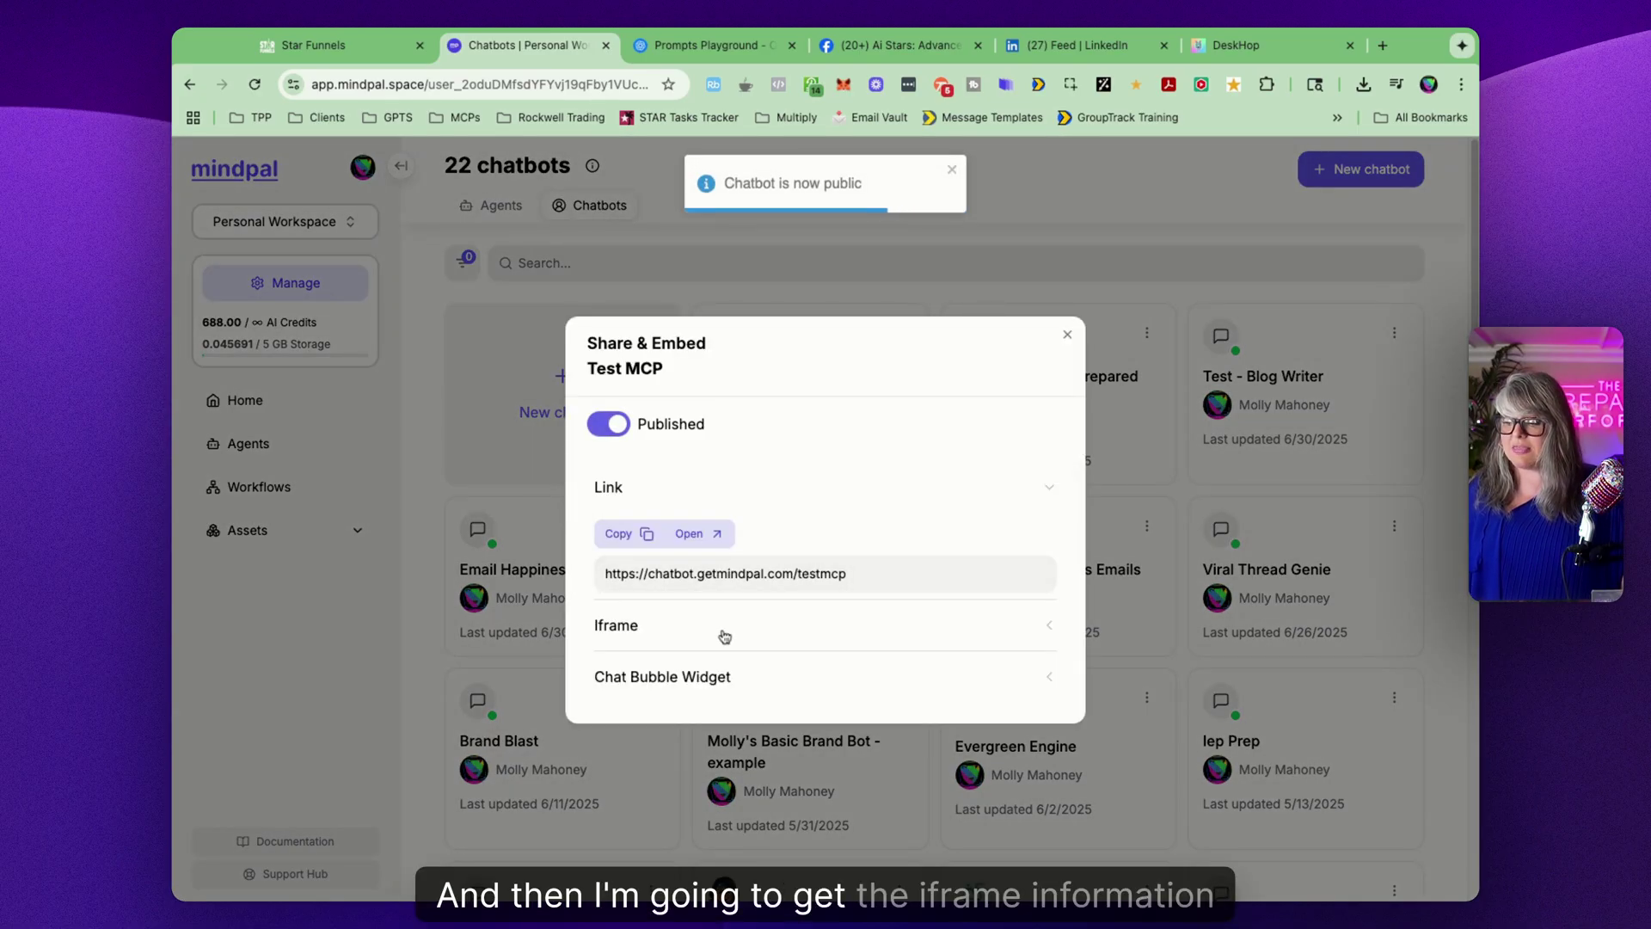
click(725, 635)
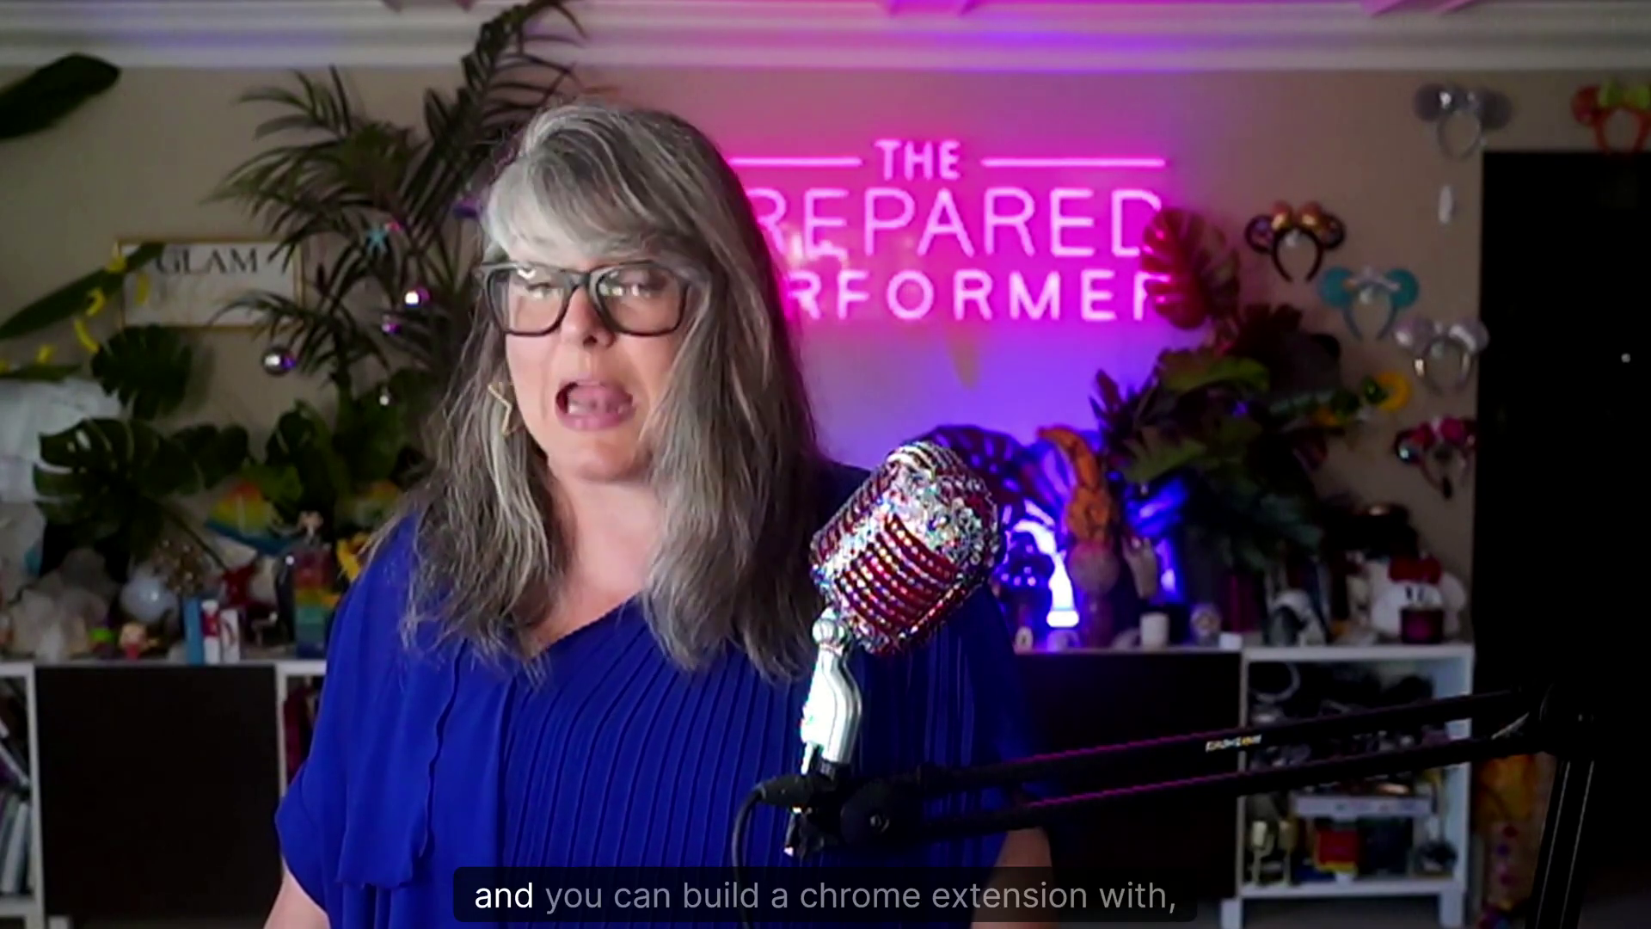